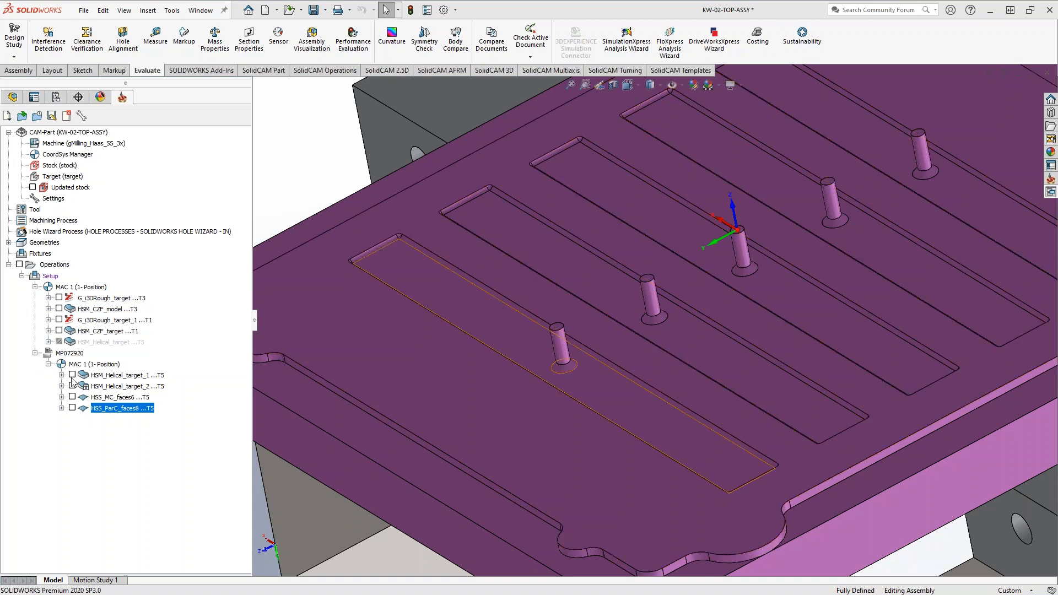
Open the HSM_Helical_target_1 operation and view the list of available HSM machining technologies
click(93, 376)
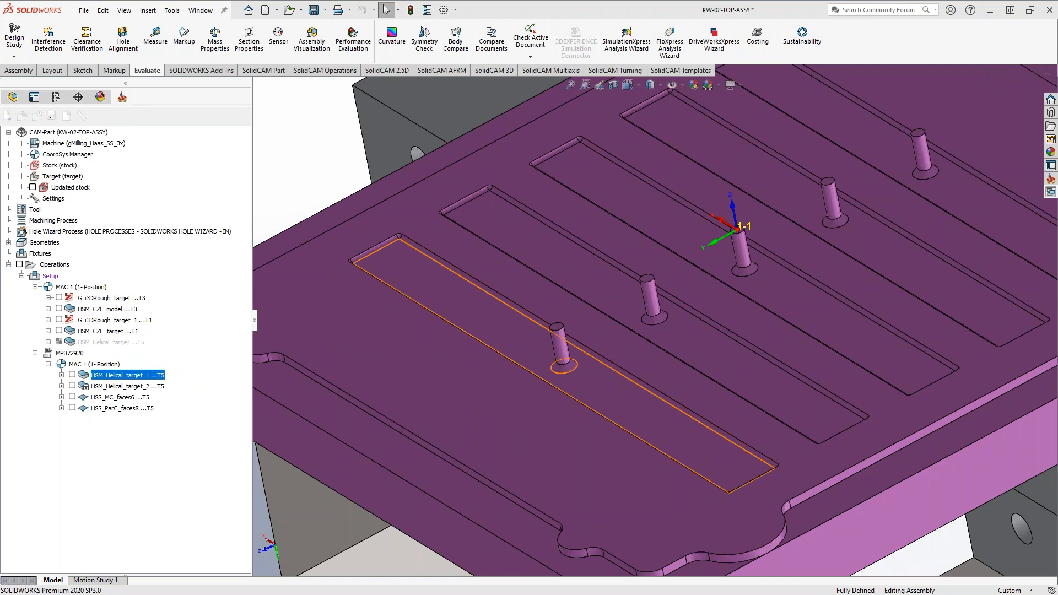
double_click(93, 377)
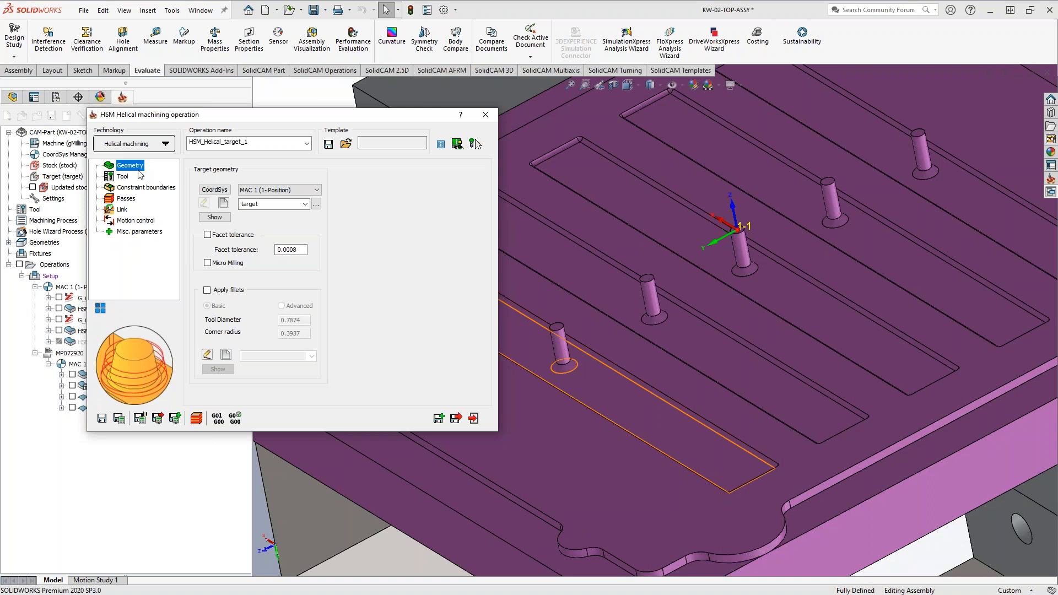
click(148, 145)
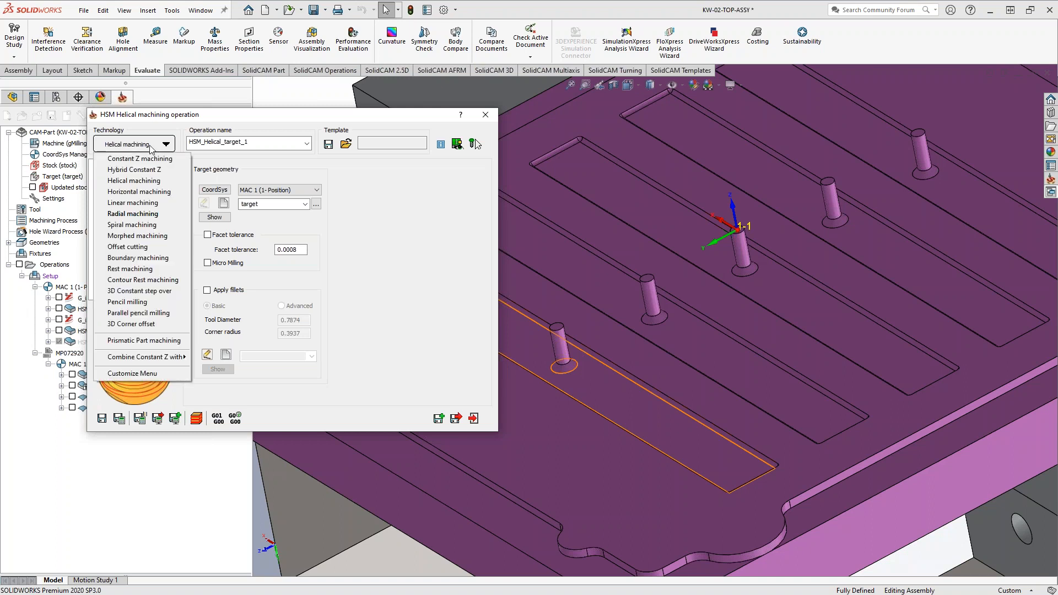
click(432, 260)
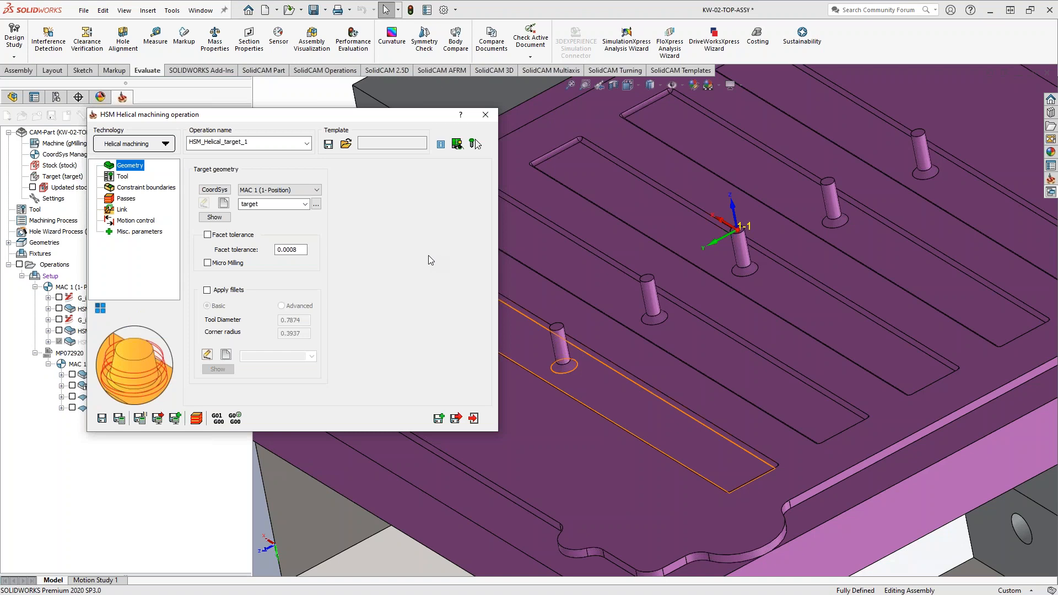
Show the tool path of HSM_Helical_target_1 and examine how it covers the pins and slots of the mold plate
scroll(654, 351, up, 5)
mouse_move(651, 342)
middle_down()
mouse_move(727, 341)
mouse_move(643, 357)
middle_up()
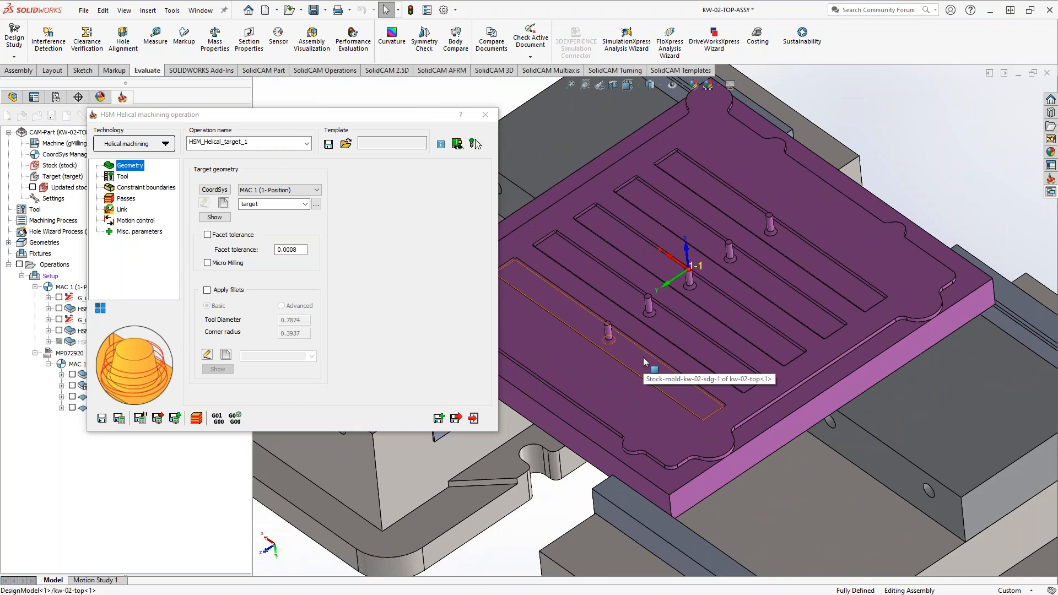
click(72, 374)
scroll(626, 344, down, 3)
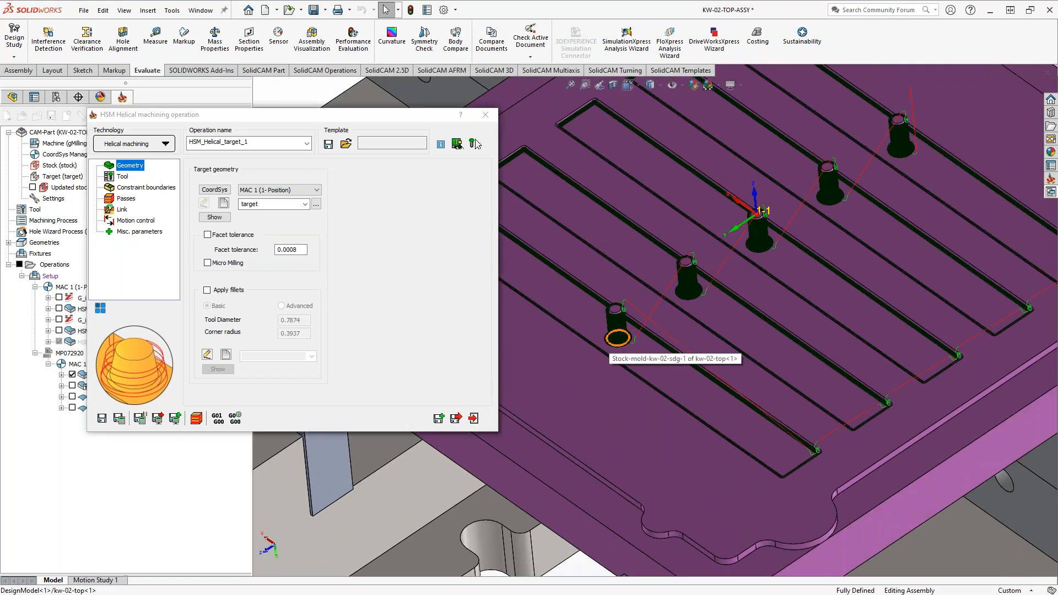
scroll(693, 332, up, 4)
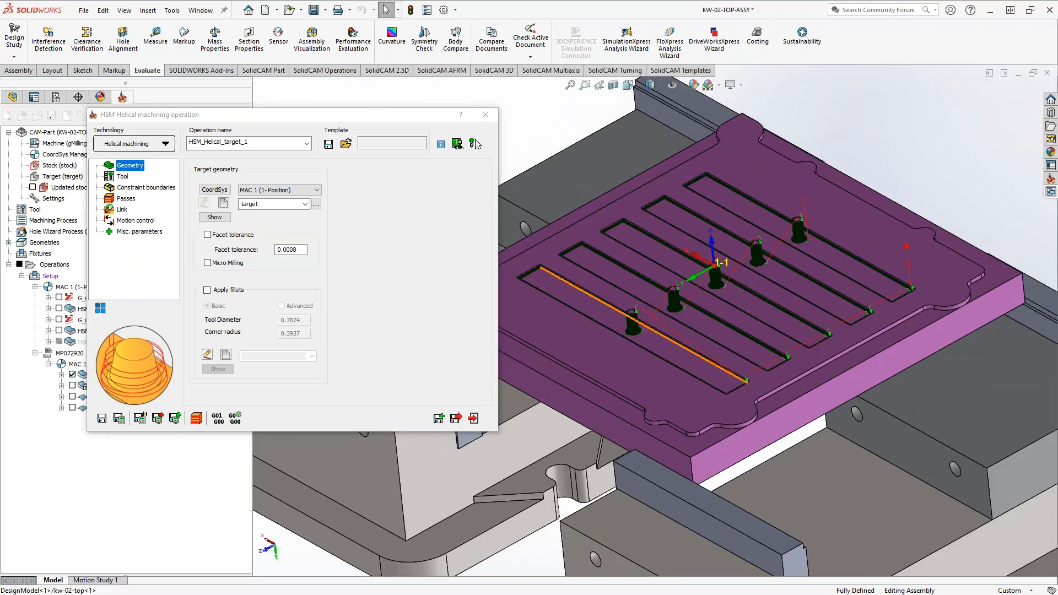
scroll(674, 325, down, 2)
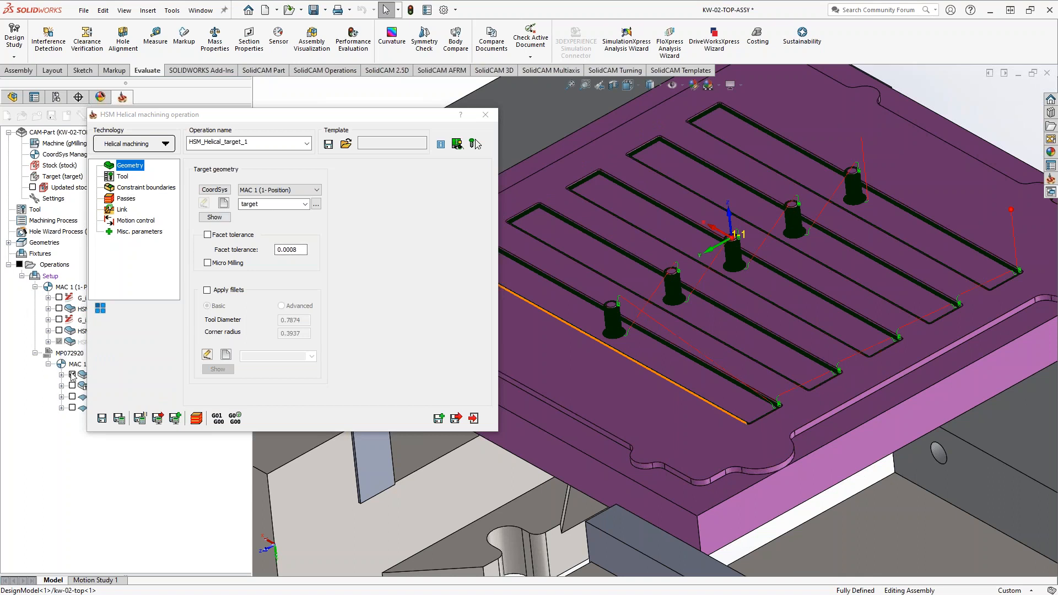
Display the user-defined constraint boundary "contour" of HSM_Helical_target_1 on the model and close the preview
click(142, 190)
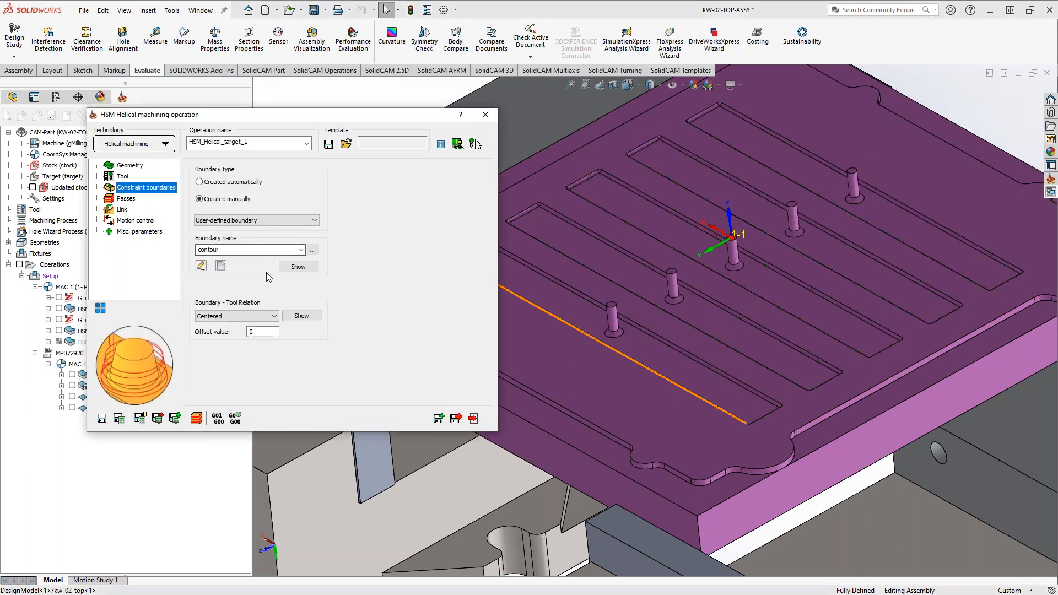
click(298, 267)
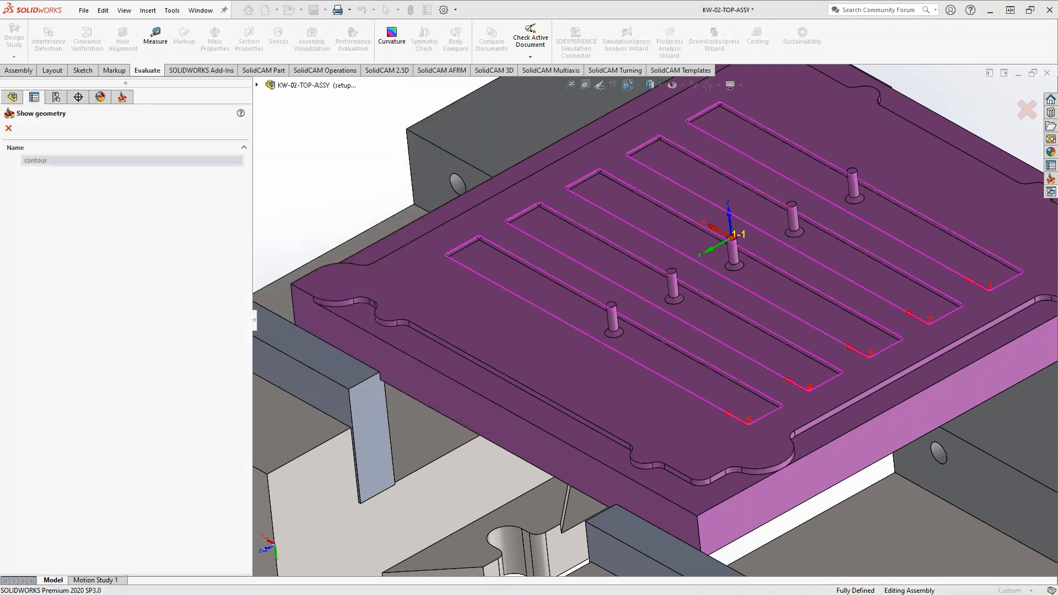
click(8, 129)
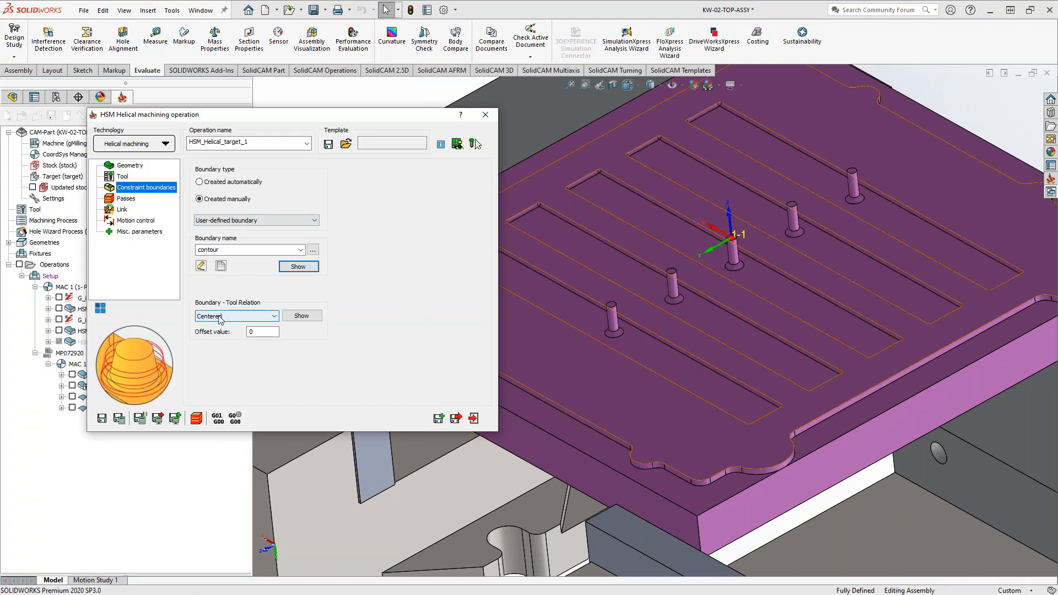
Review the geometry and the passes' step down in HSM_Helical_target_1, and exit the operation without changes
click(128, 166)
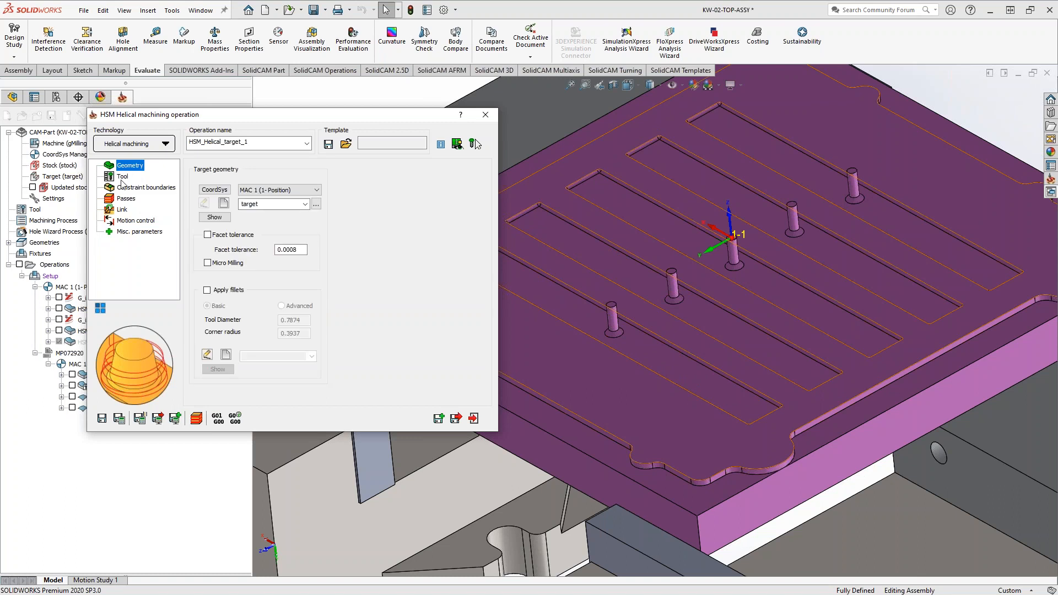
click(127, 199)
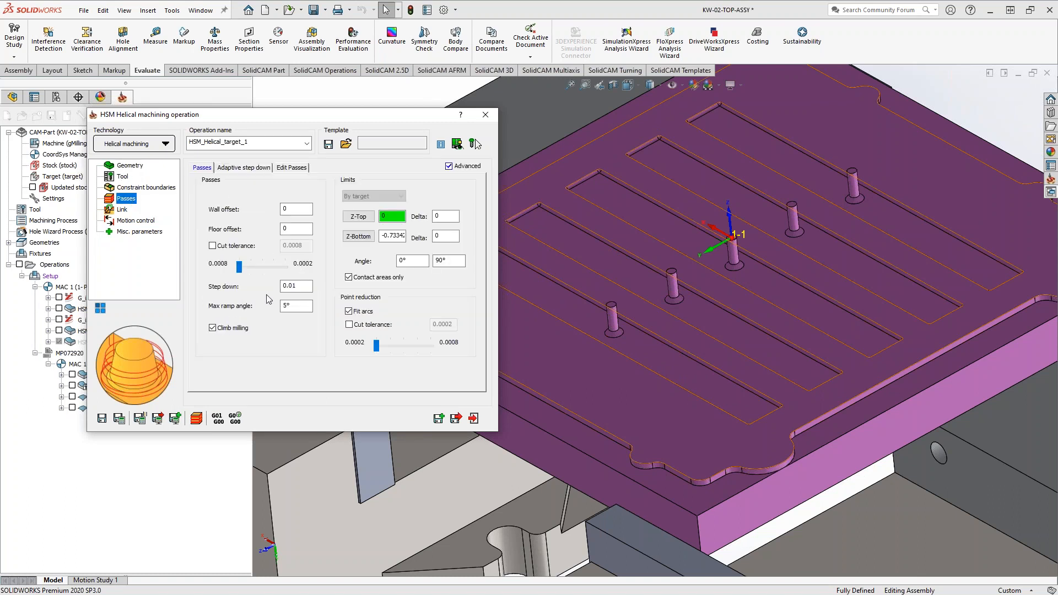
double_click(300, 286)
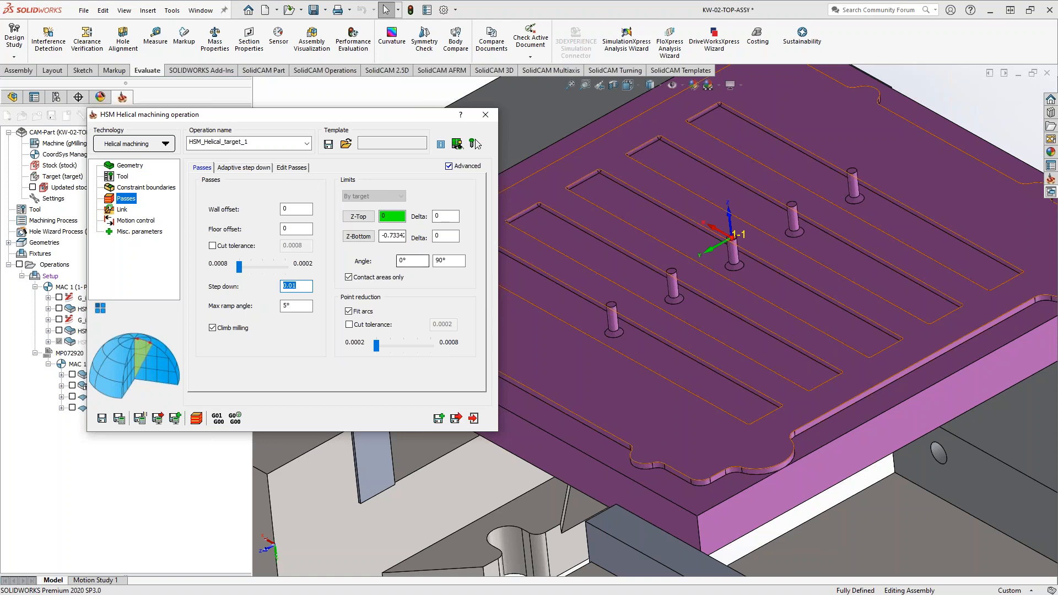
click(473, 420)
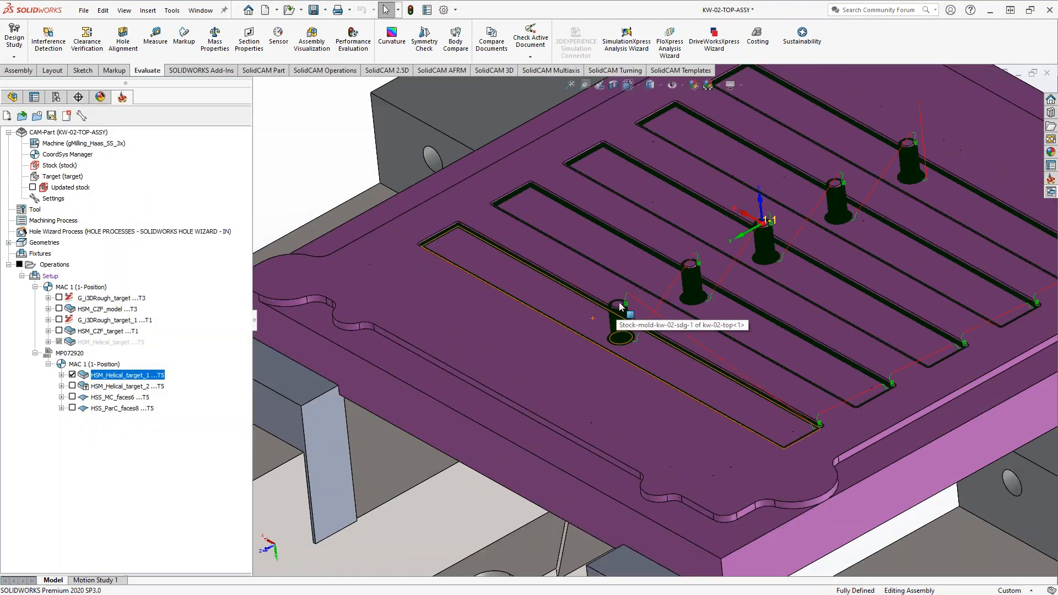
Examine the helical tool path of HSM_Helical_target_1 around the pin in the outermost slot
scroll(620, 312, down, 10)
scroll(638, 315, up, 4)
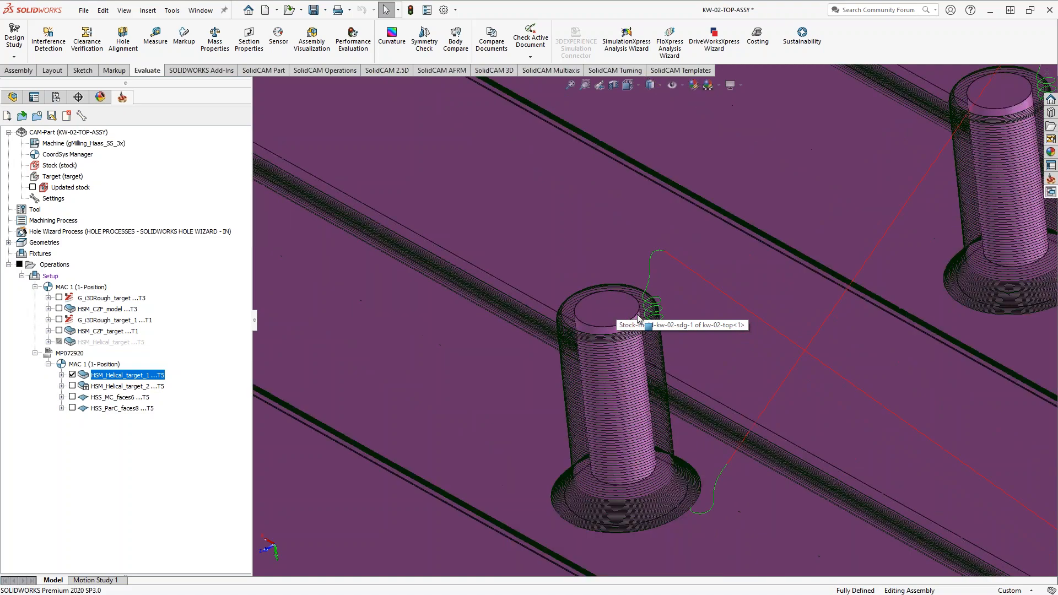
scroll(638, 389, down, 2)
middle_drag(638, 390, 688, 276)
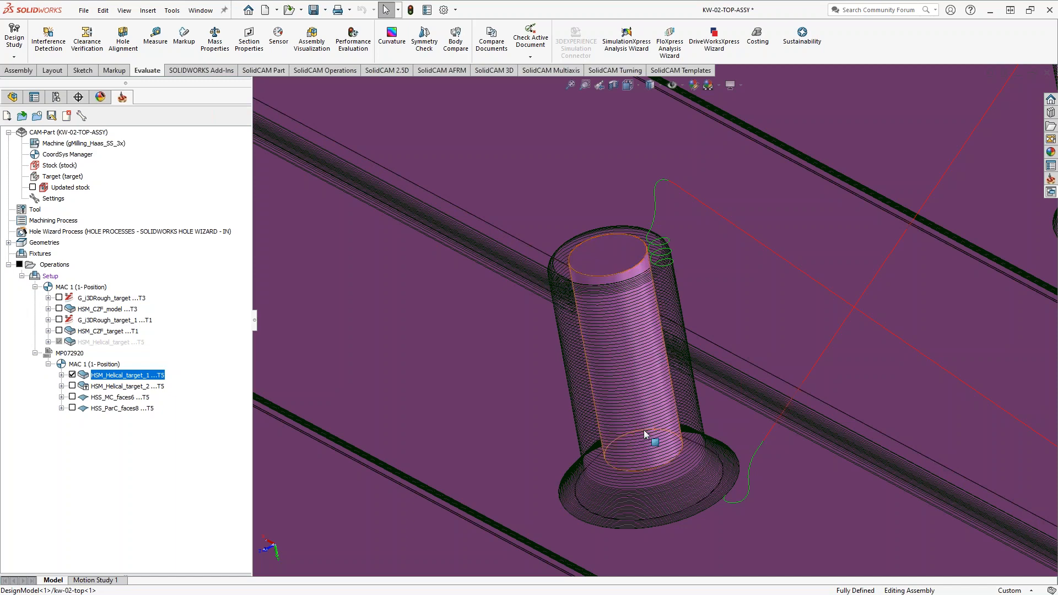
scroll(647, 436, up, 5)
scroll(931, 479, down, 3)
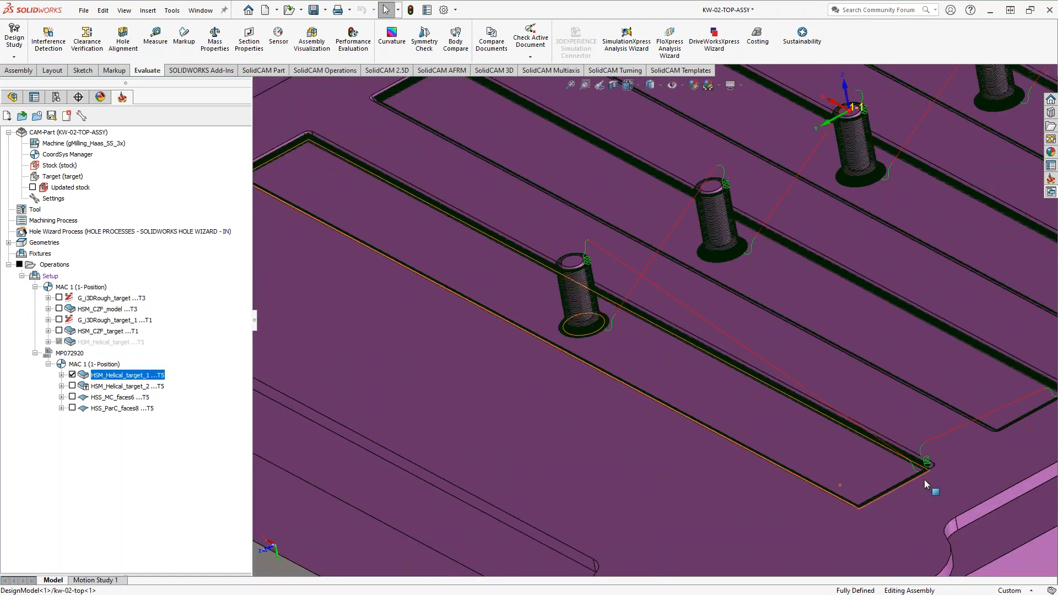
Examine the helical passes and lead-in moves at the outermost slot's corner, and hide the HSM_Helical_target_1 tool path
scroll(926, 484, down, 6)
middle_drag(807, 411, 894, 462)
scroll(891, 452, down, 5)
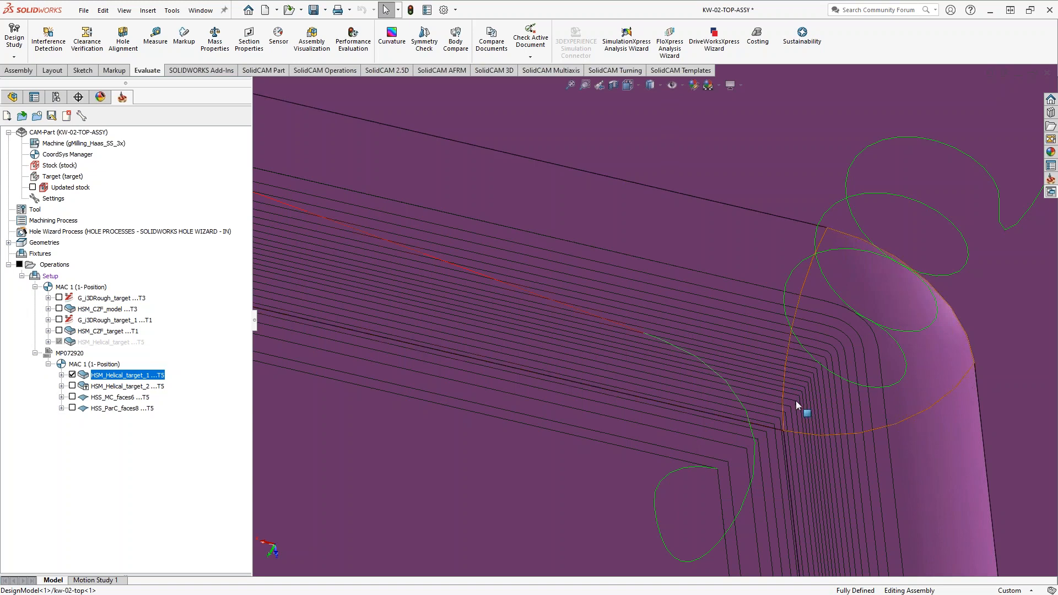
scroll(796, 404, up, 10)
mouse_move(611, 349)
middle_down()
mouse_move(564, 354)
mouse_move(574, 328)
mouse_move(600, 332)
middle_up()
scroll(576, 327, up, 4)
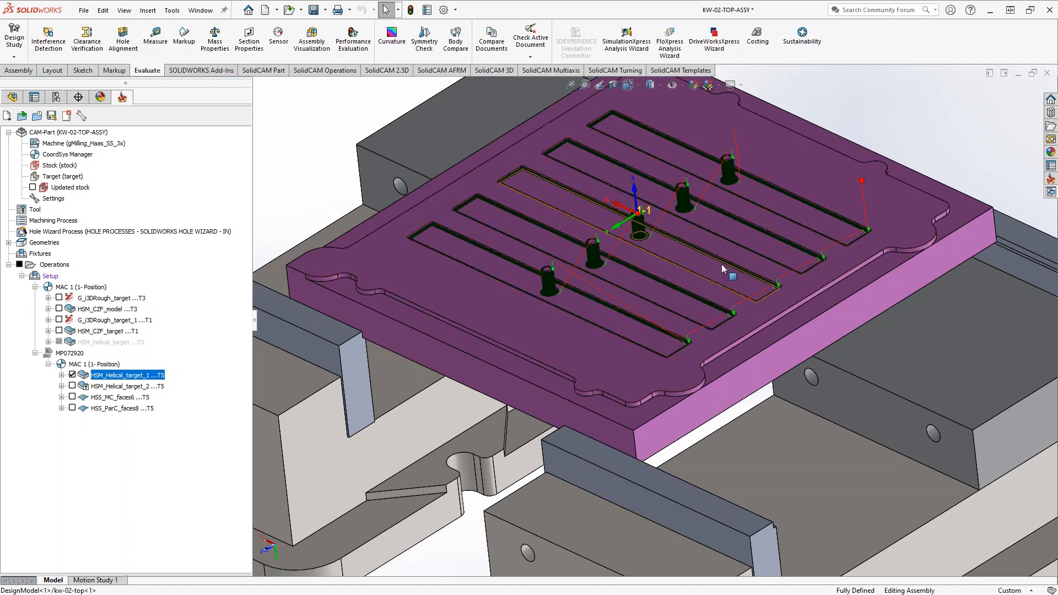
click(72, 376)
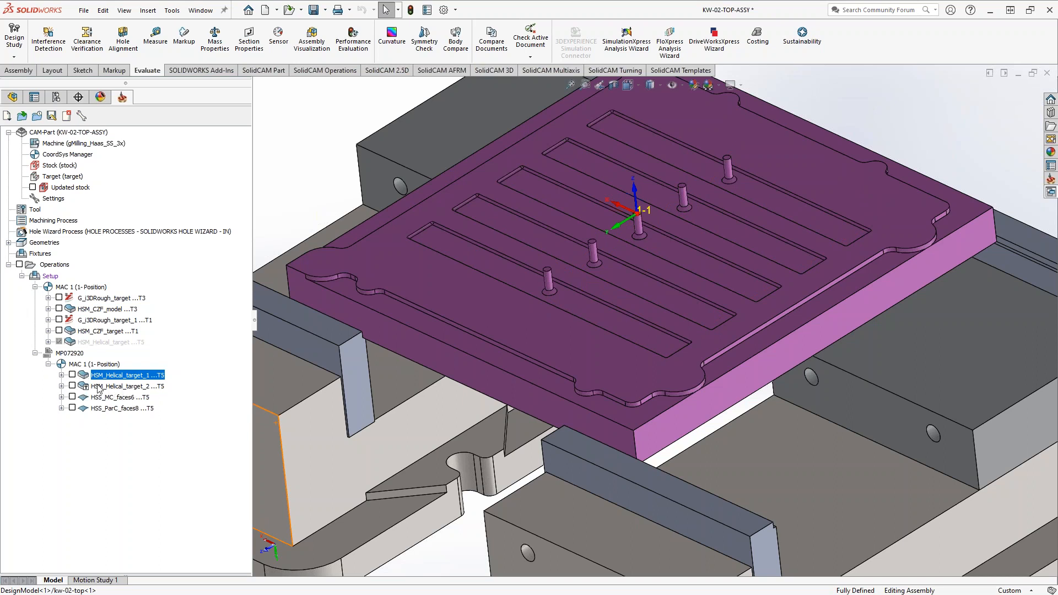
Open HSM_Helical_target_2, inspect its constraint boundary "contour1" on the plate, and close the operation
click(100, 389)
double_click(97, 385)
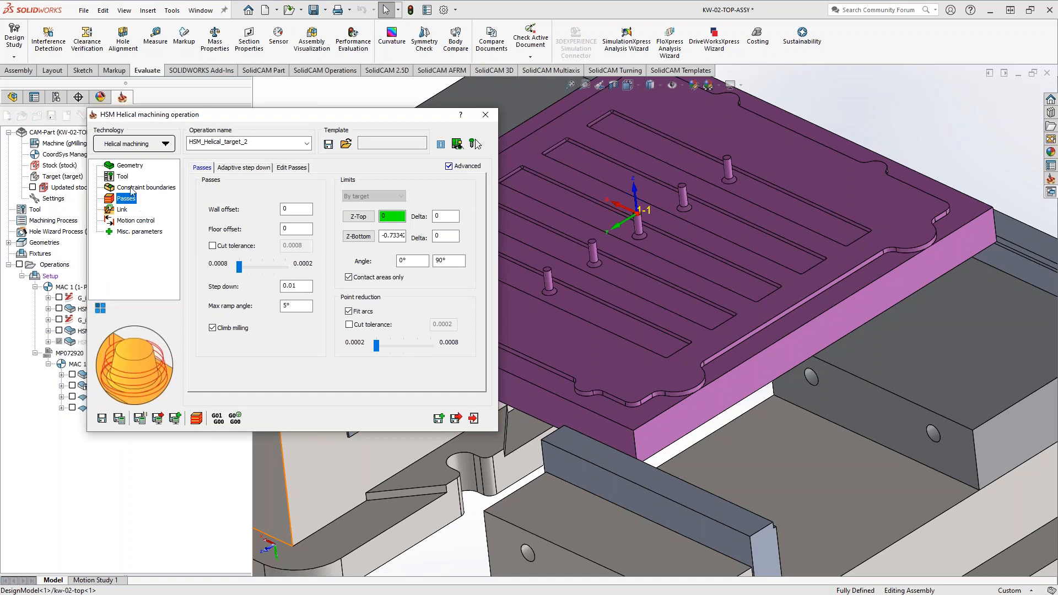
click(132, 188)
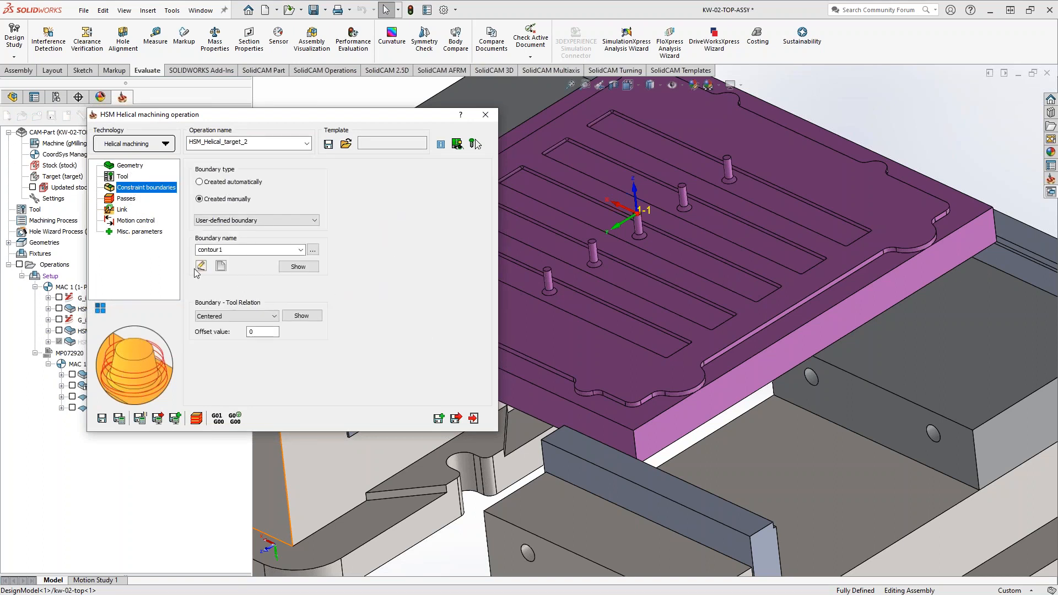
click(298, 267)
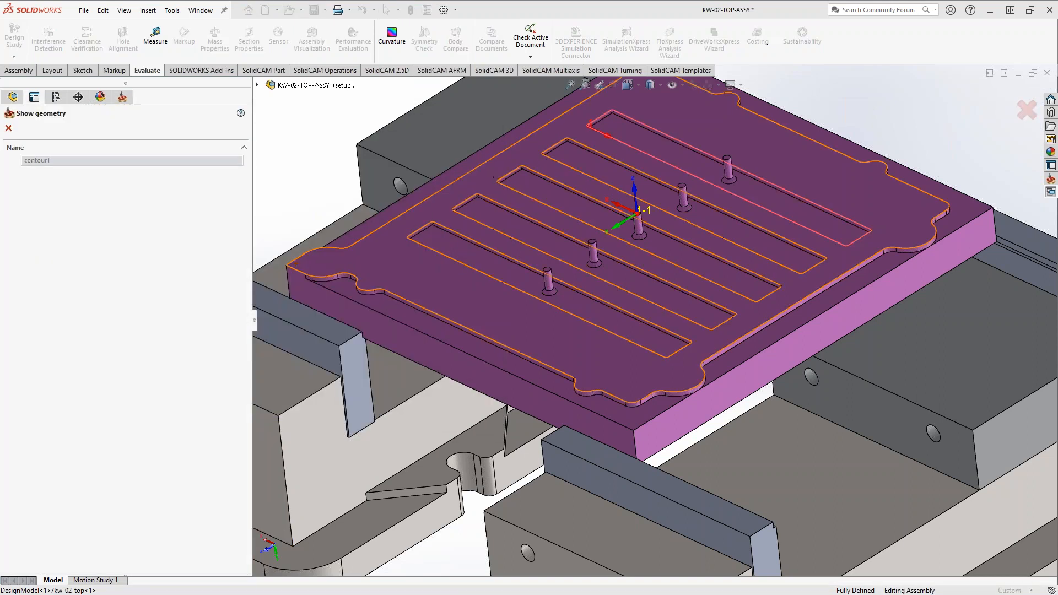
scroll(733, 347, up, 4)
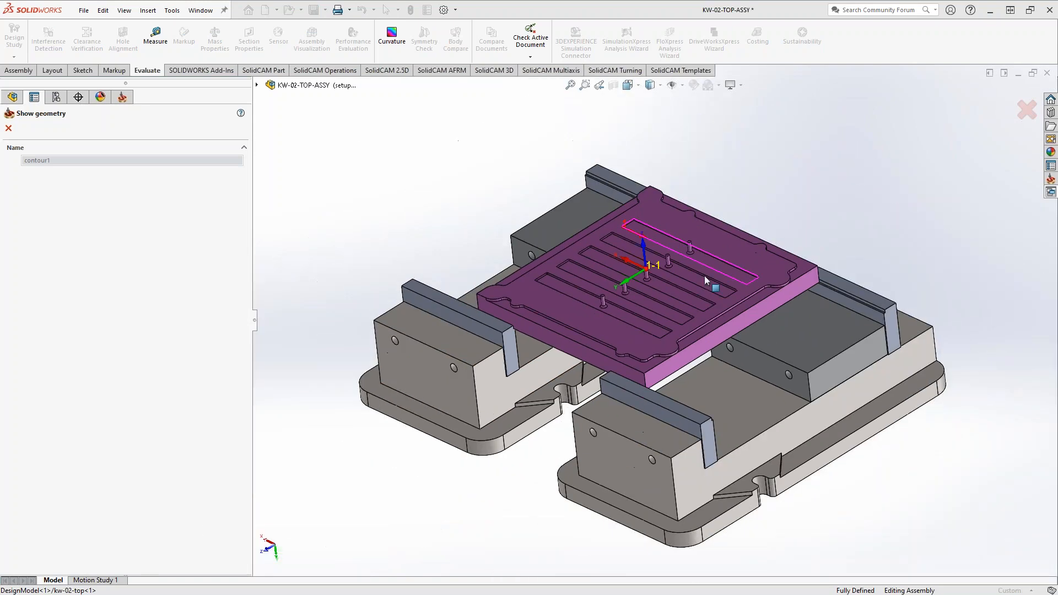
scroll(705, 274, down, 2)
middle_drag(701, 250, 862, 305)
scroll(860, 306, up, 1)
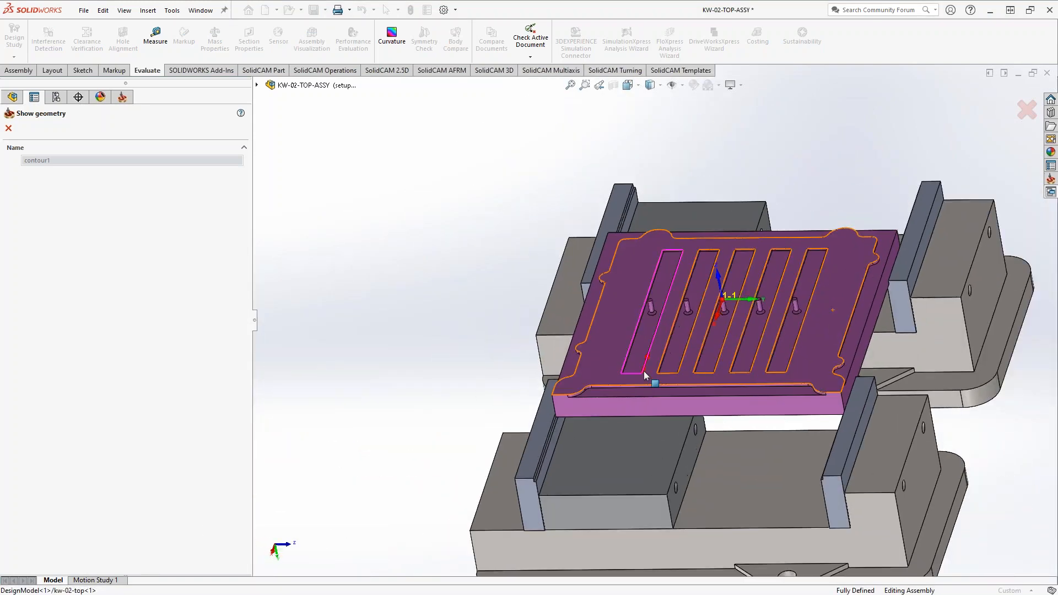
scroll(432, 347, down, 2)
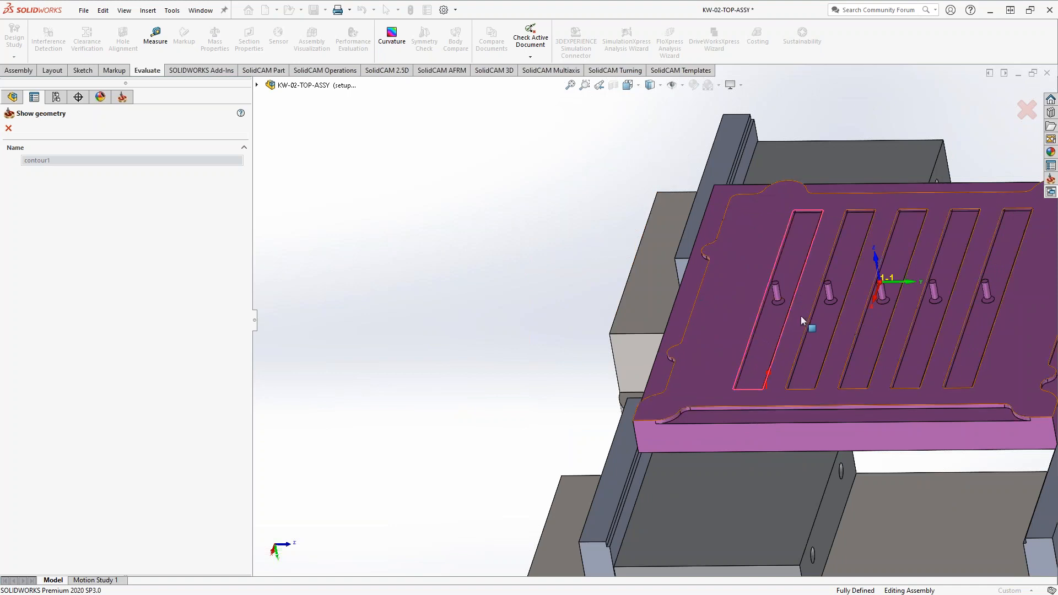
click(9, 129)
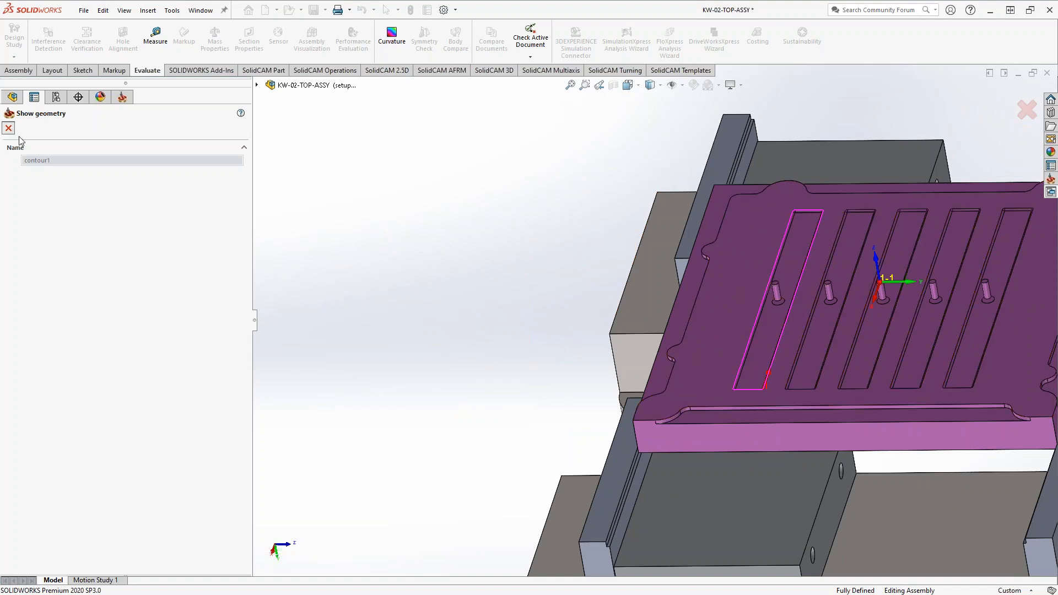
click(486, 114)
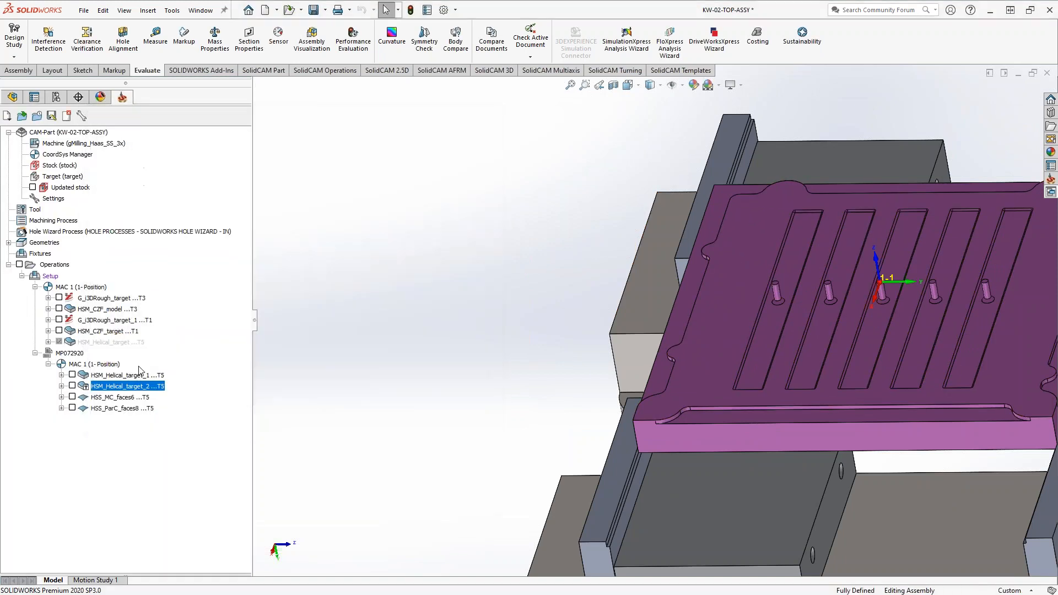
Inspect the Translate Matrix settings in the transformations of HSM_Helical_target_2 and exit without saving
right_click(107, 386)
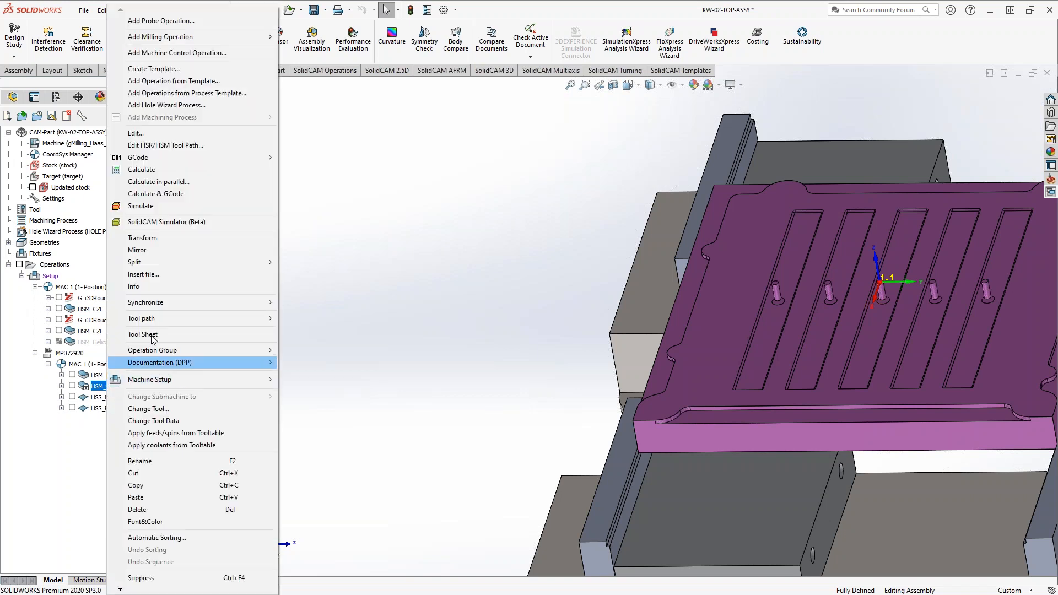
click(254, 238)
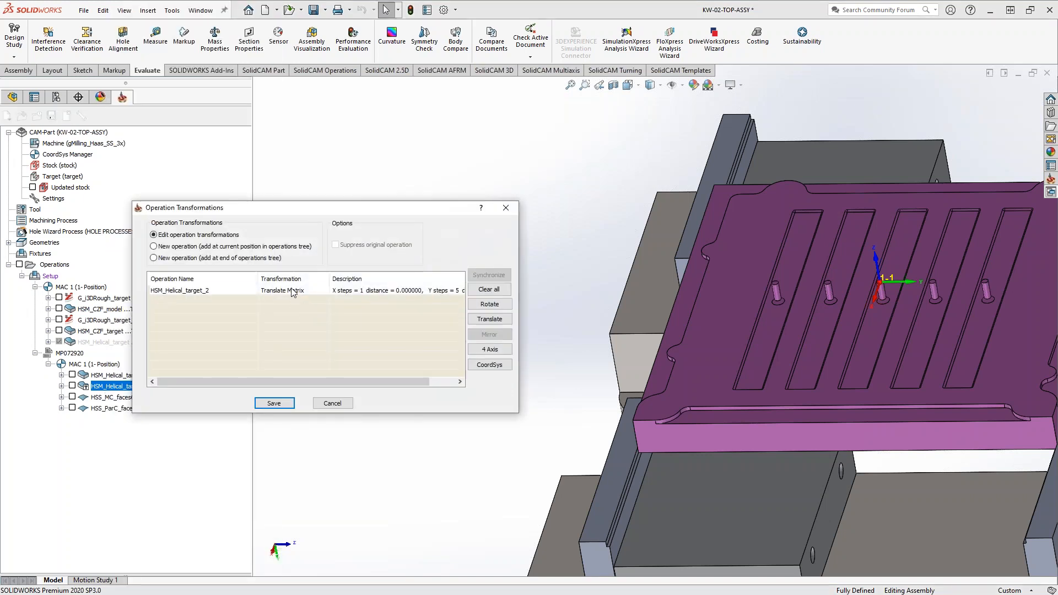
right_click(294, 290)
click(320, 309)
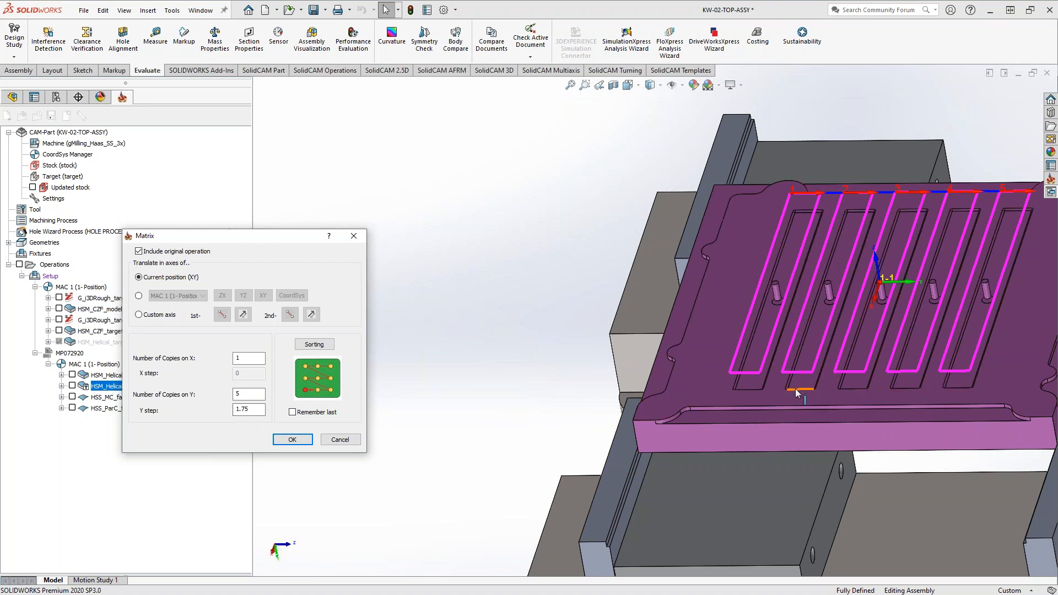
click(343, 441)
click(334, 405)
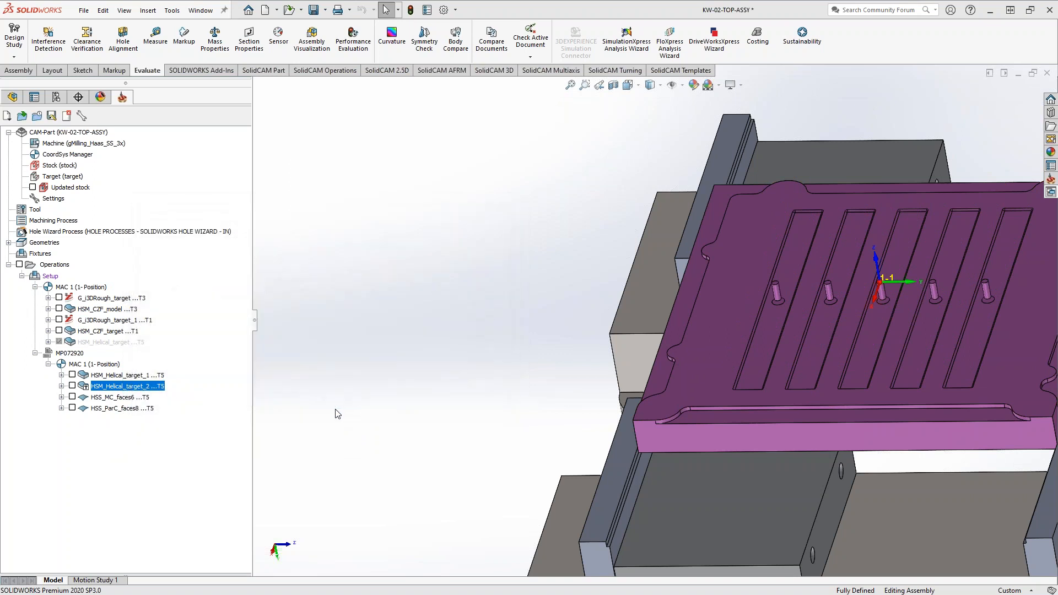
scroll(667, 367, up, 3)
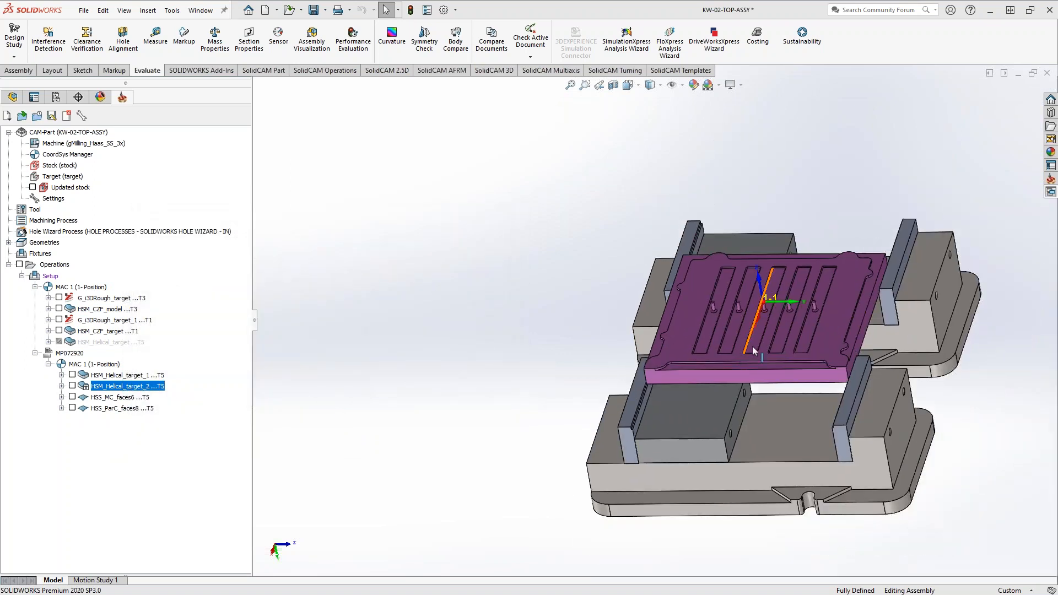
scroll(758, 339, down, 4)
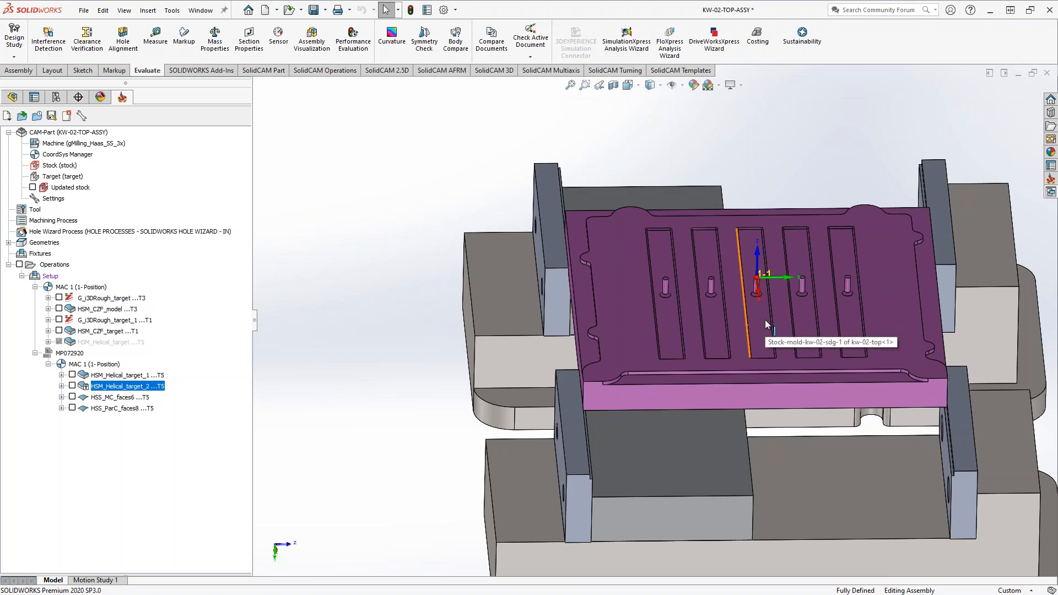
Display and hide the tool paths of HSM_Helical_target_2 and HSM_Helical_target_1 in turn to compare them on the plate
click(73, 386)
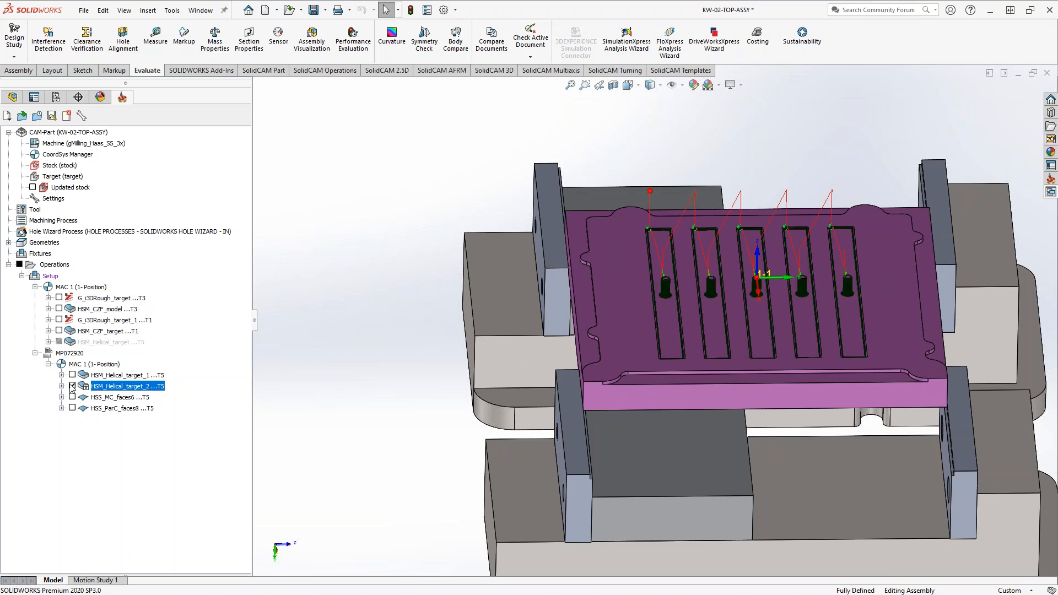
click(72, 386)
click(72, 375)
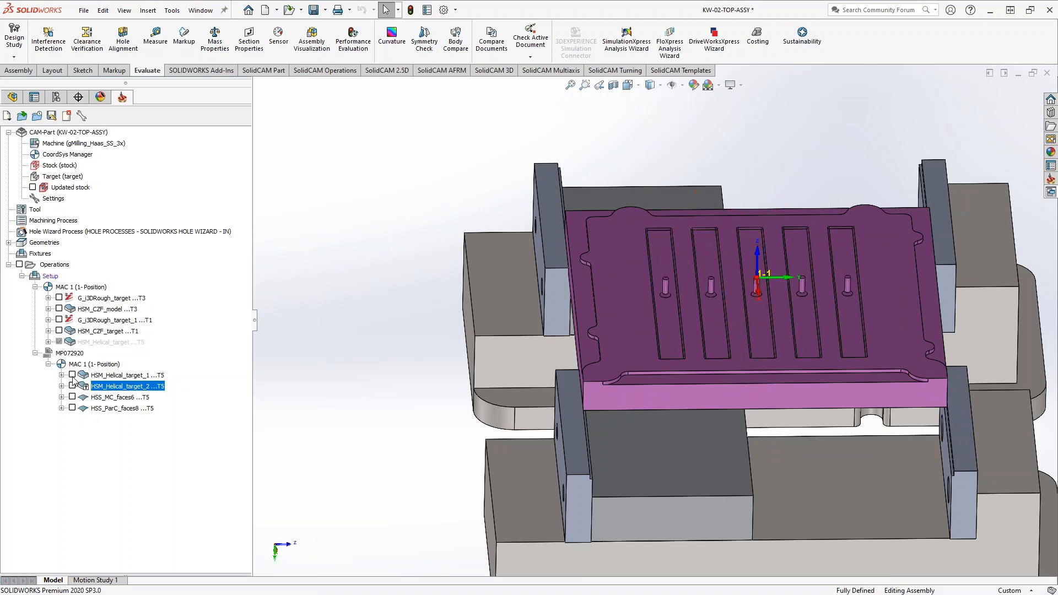
click(72, 375)
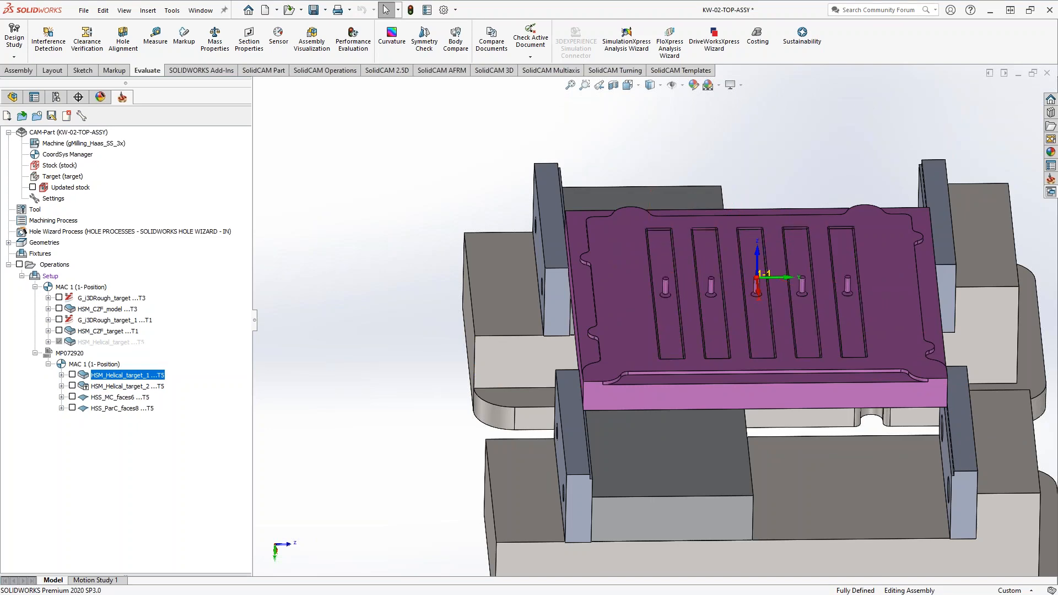
click(72, 385)
mouse_move(623, 330)
middle_down()
mouse_move(650, 271)
mouse_move(689, 272)
mouse_move(414, 359)
middle_up()
click(72, 386)
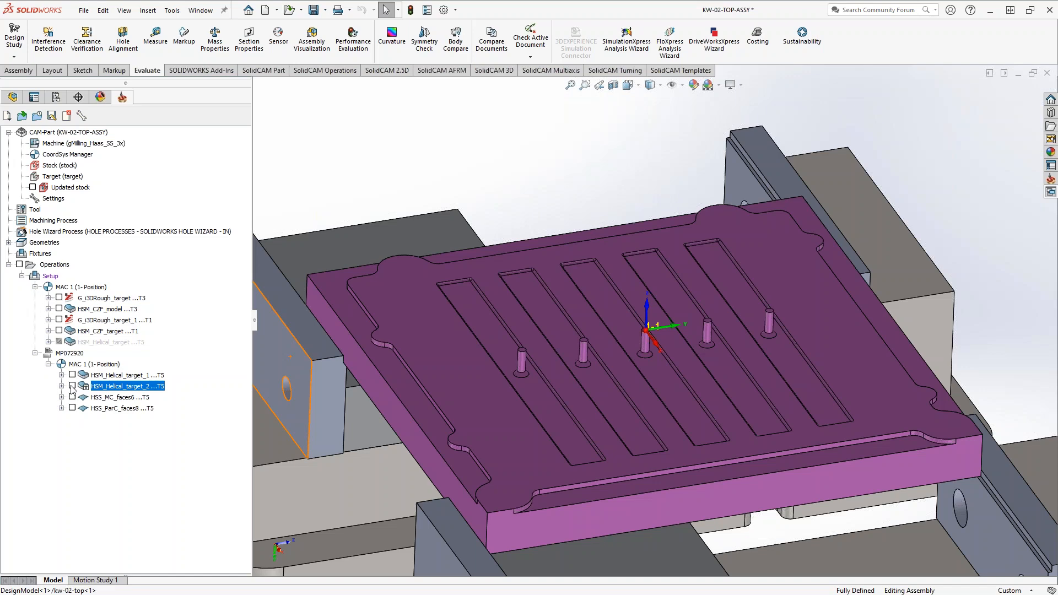
Open HSS_MC_faces6 and inspect its drive surface geometry on the pin in the outermost slot
scroll(528, 369, down, 8)
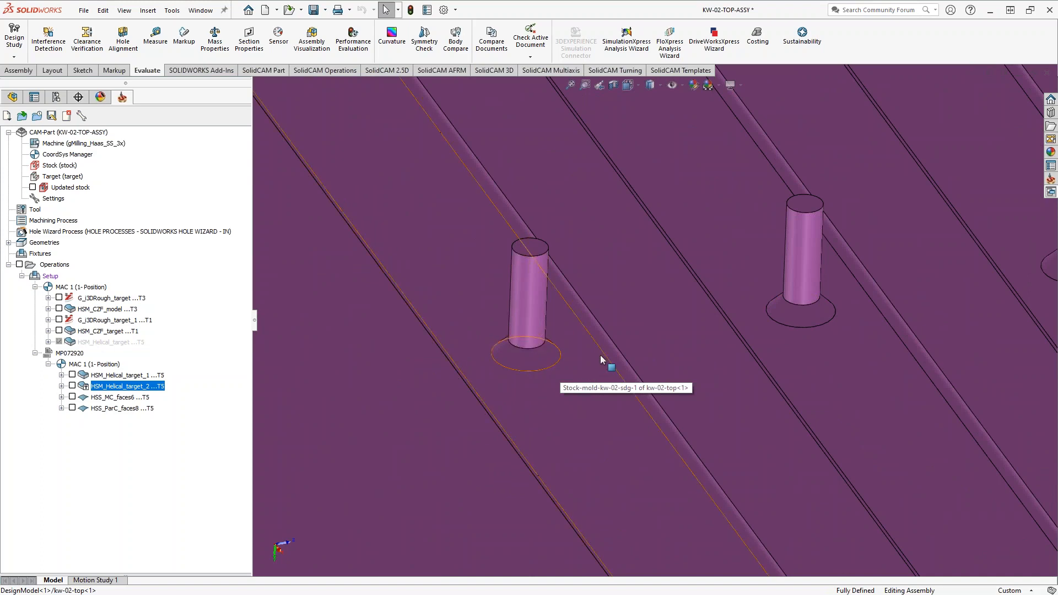
scroll(600, 356, up, 8)
scroll(548, 218, down, 4)
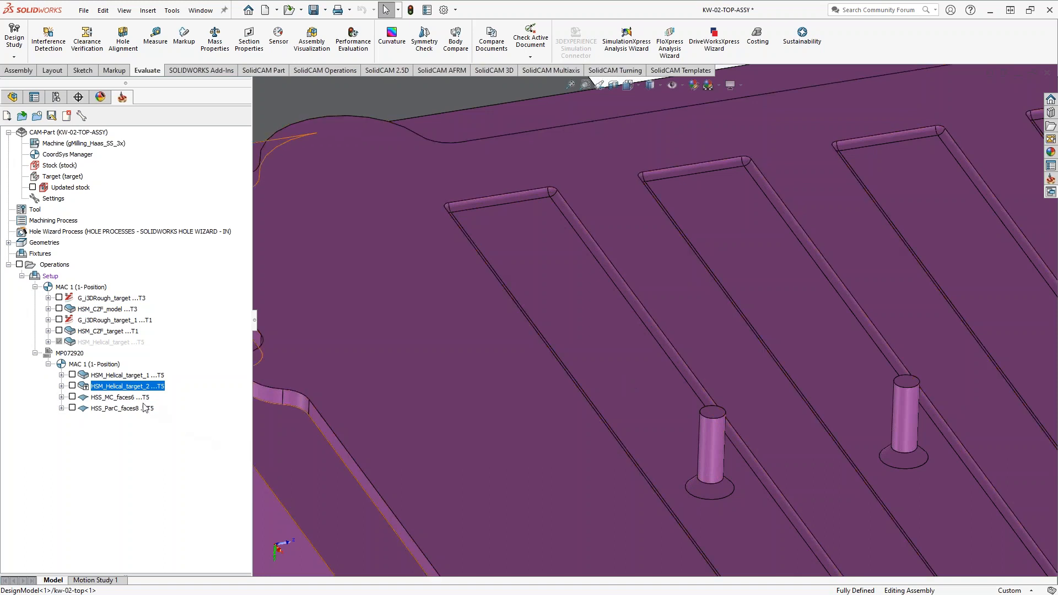
click(117, 397)
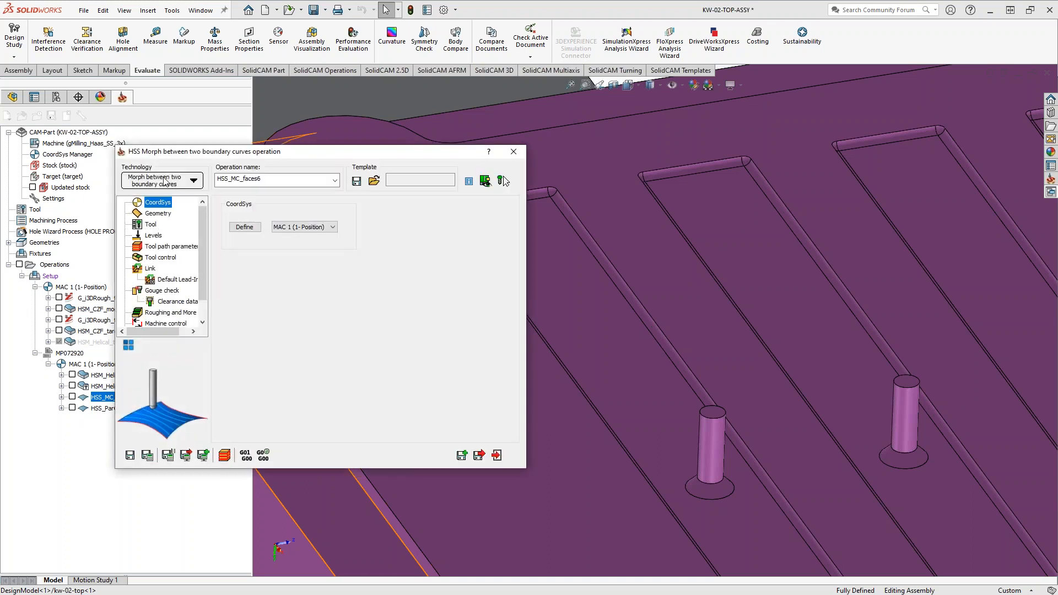
click(158, 213)
click(245, 248)
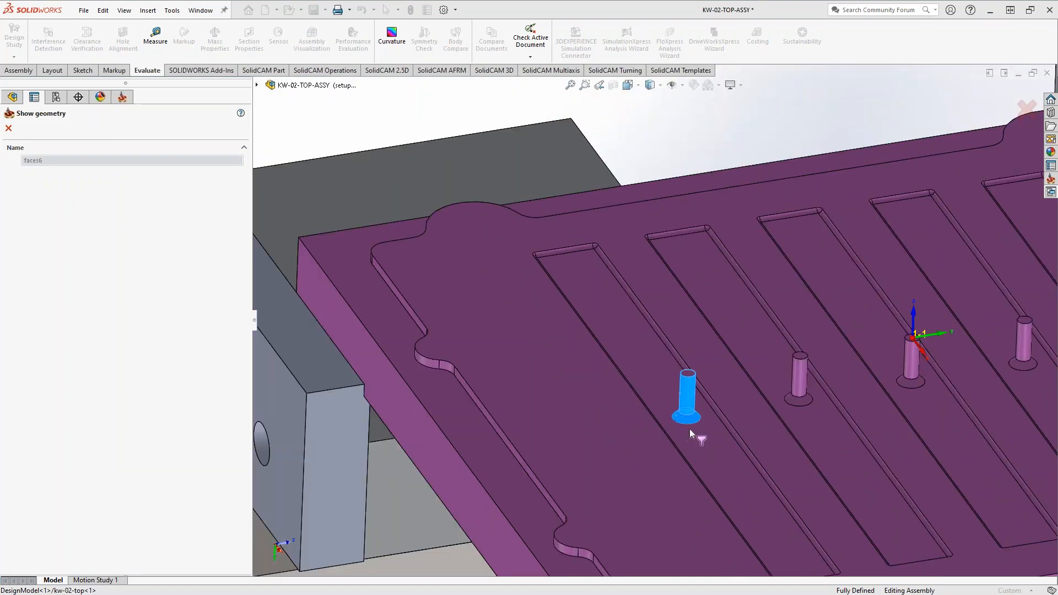
scroll(689, 429, down, 4)
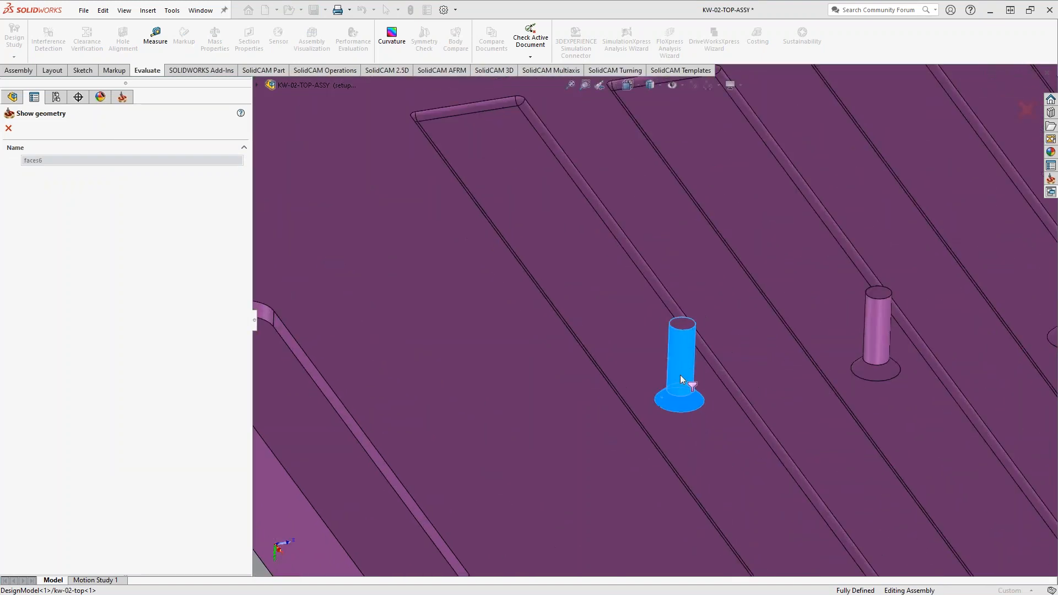
click(8, 128)
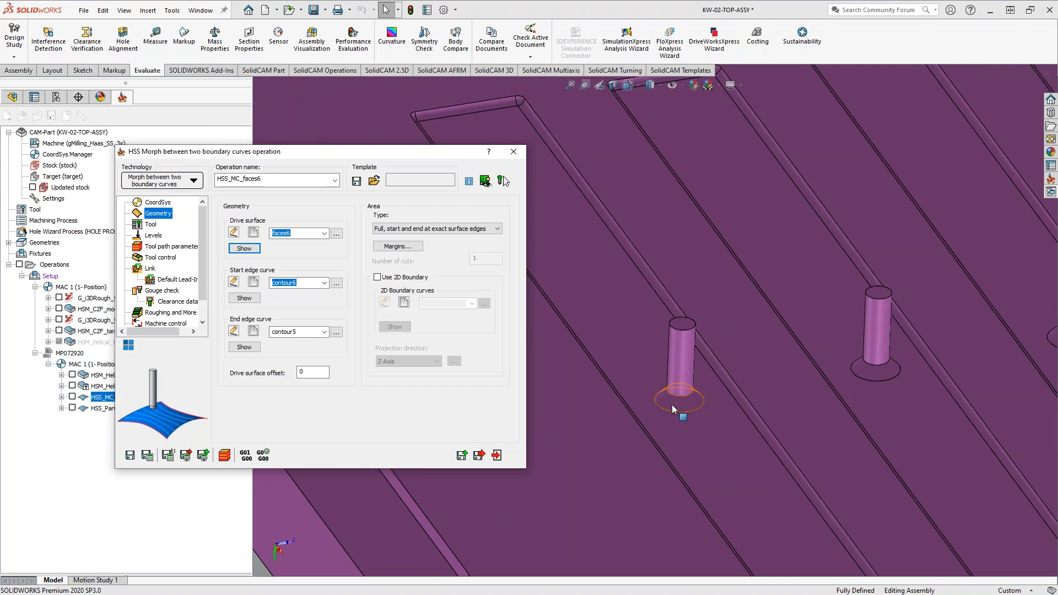
Show the start edge curve and the end edge curve of HSS_MC_faces6 on the pin
click(244, 298)
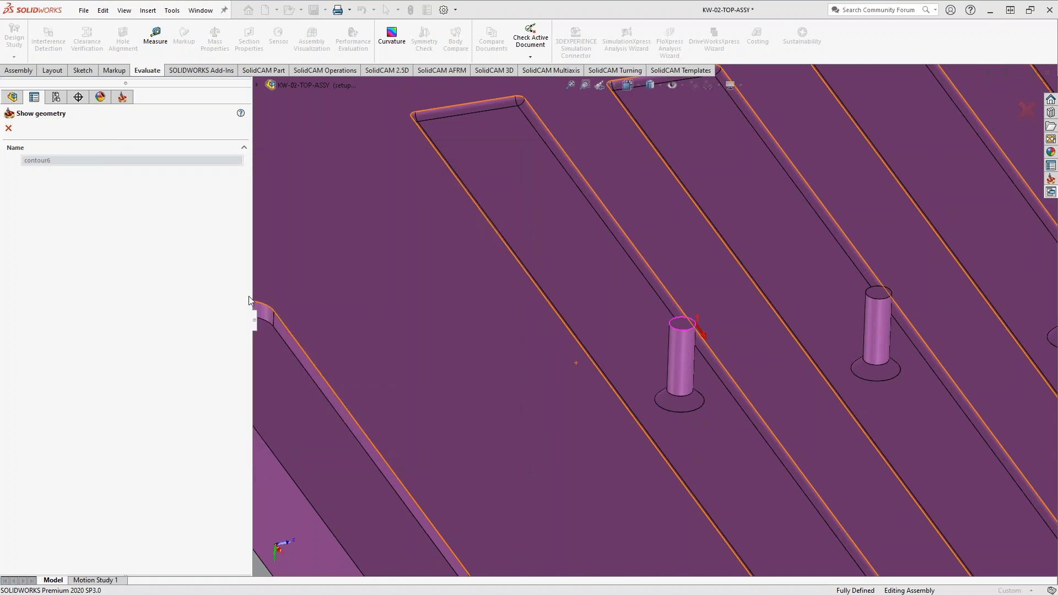
click(8, 128)
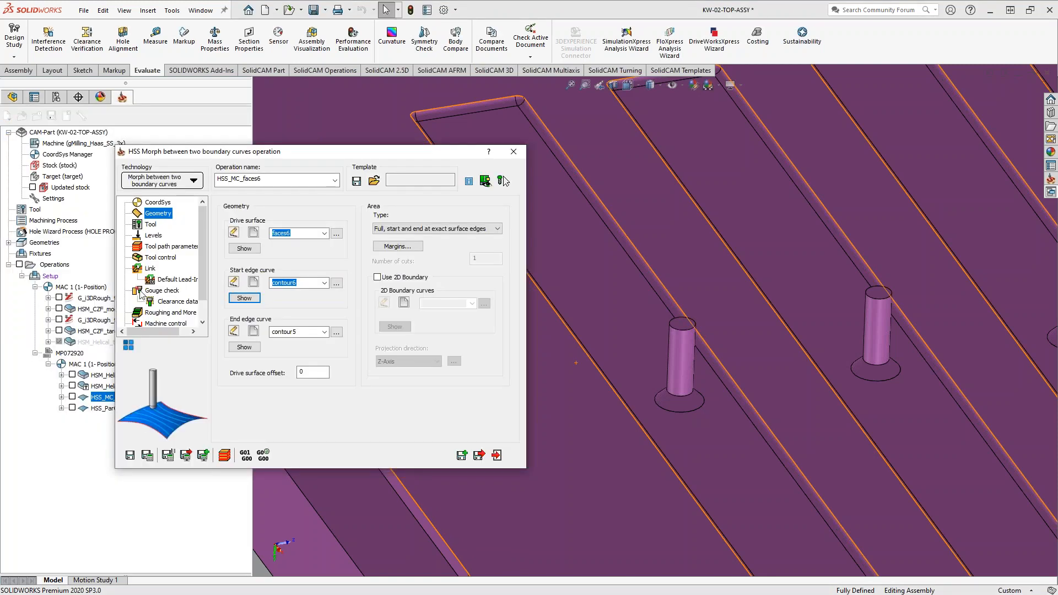
click(244, 346)
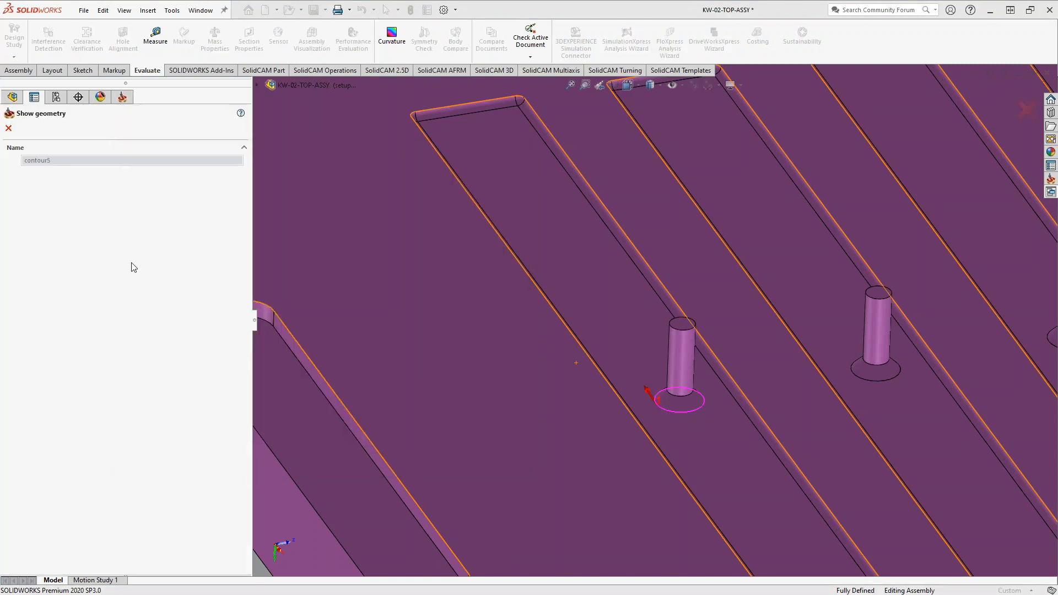
click(8, 128)
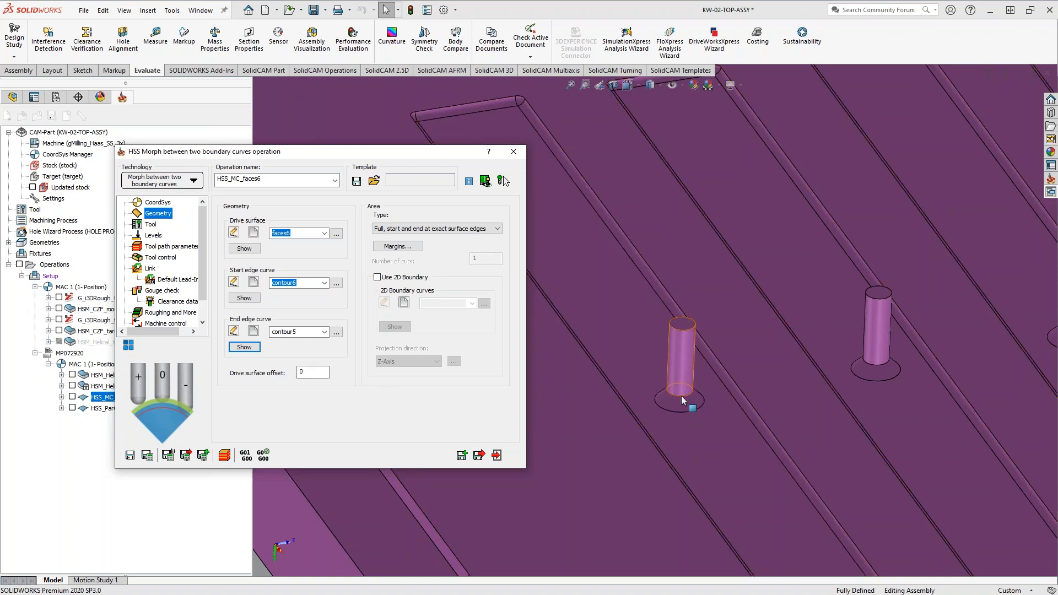
Review the tool, clearance levels, surface quality and sorting settings of HSS_MC_faces6
click(149, 225)
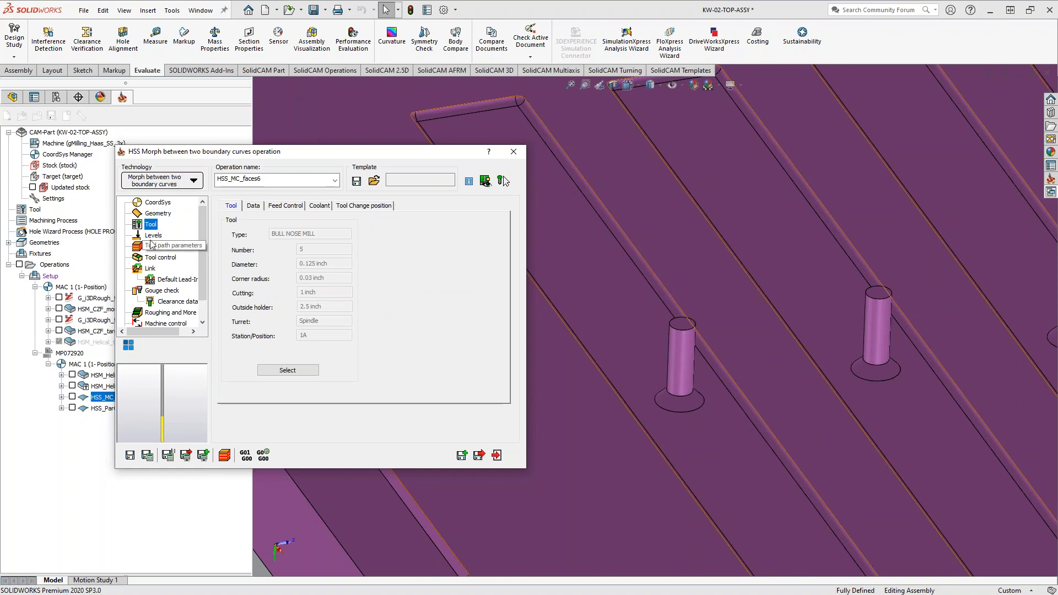
click(153, 236)
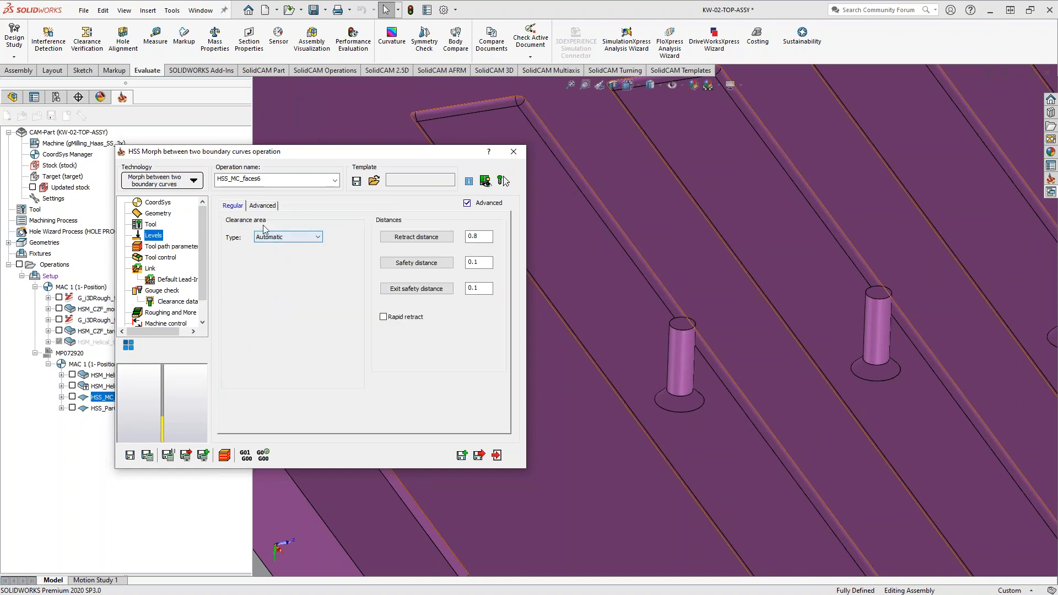
click(196, 246)
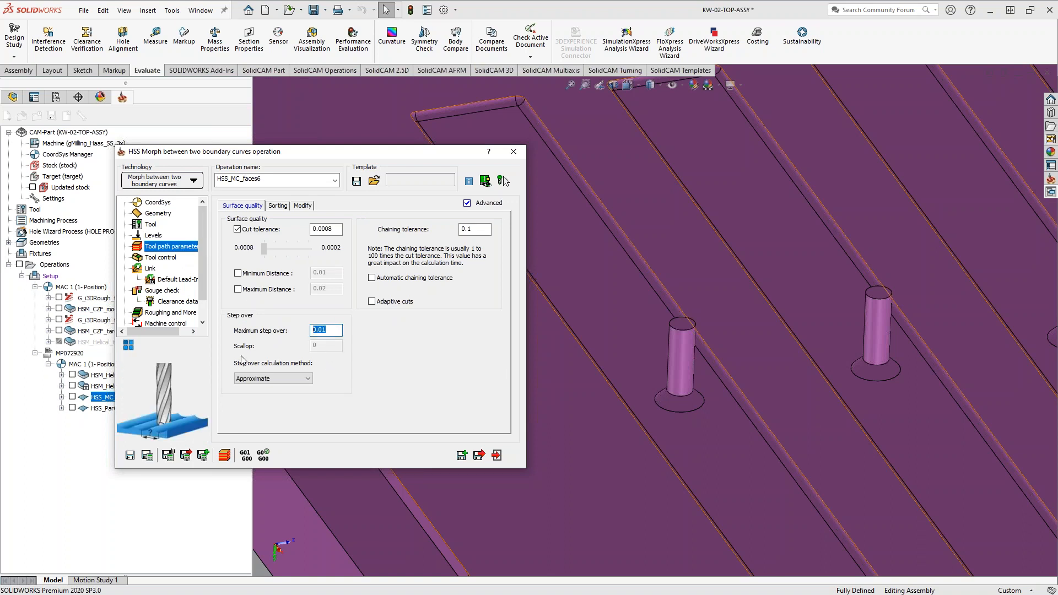
click(278, 207)
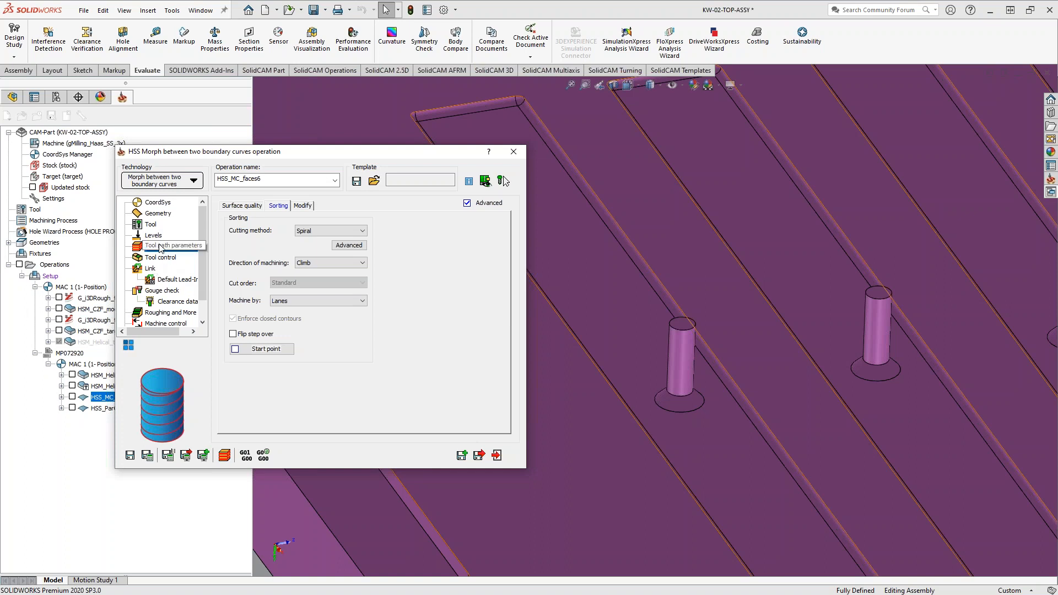
Review the approach/retract and link settings of HSS_MC_faces6, and show the check surfaces used for its gouge check
click(152, 268)
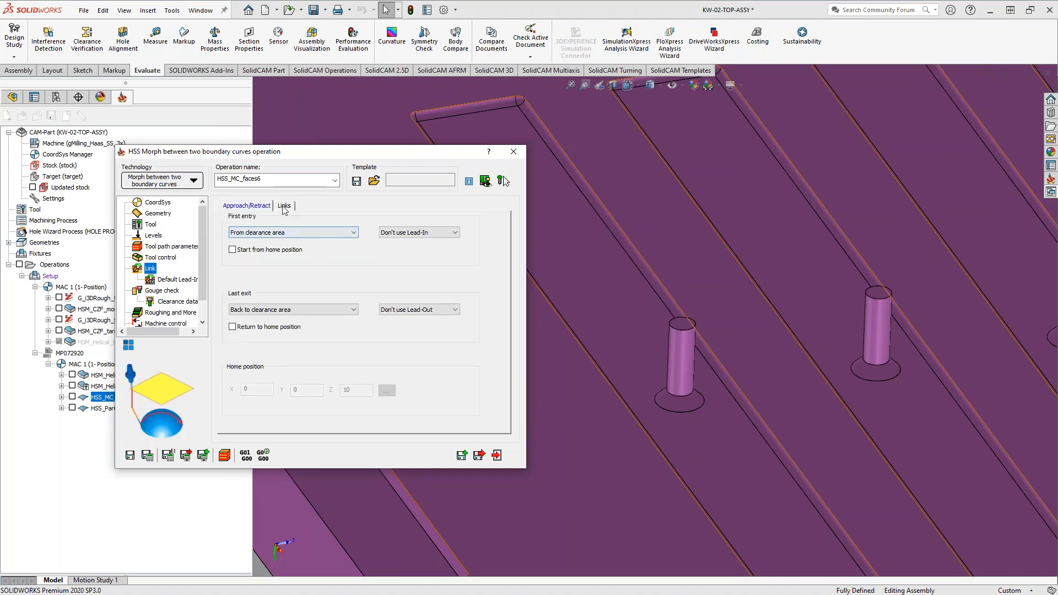
click(285, 207)
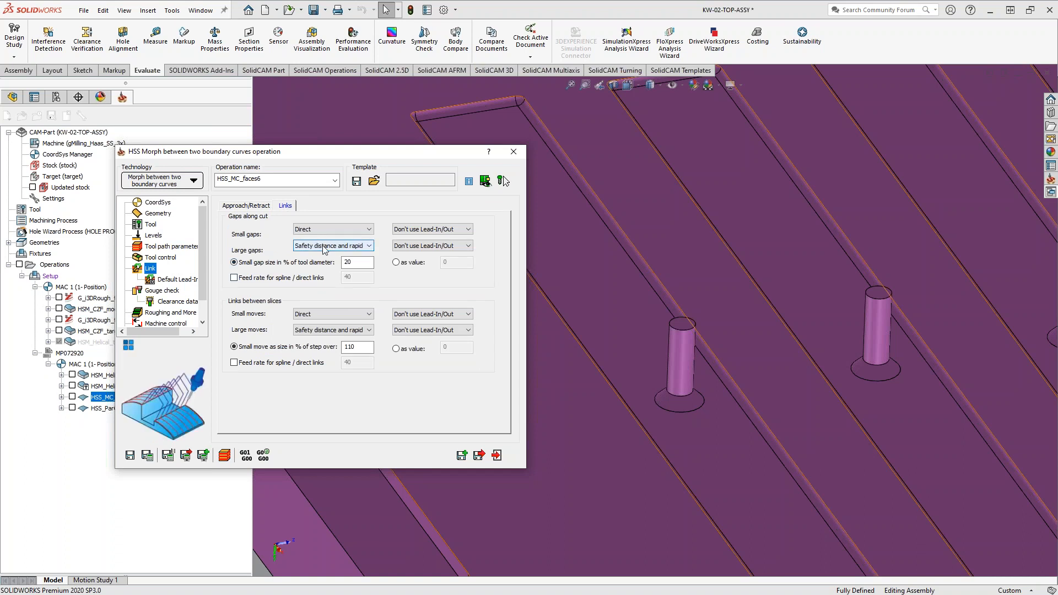
click(165, 291)
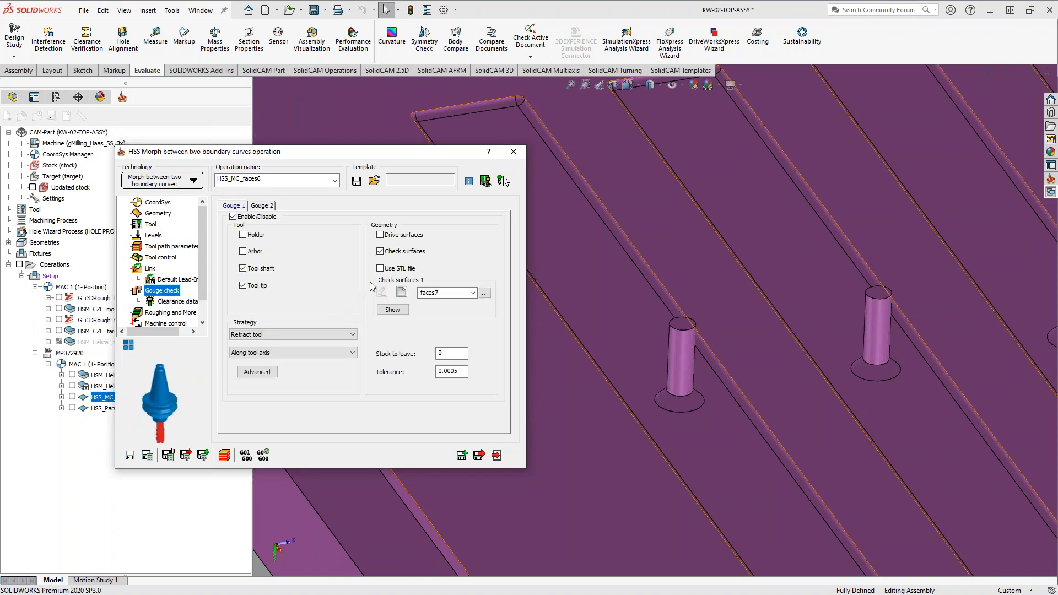
click(393, 310)
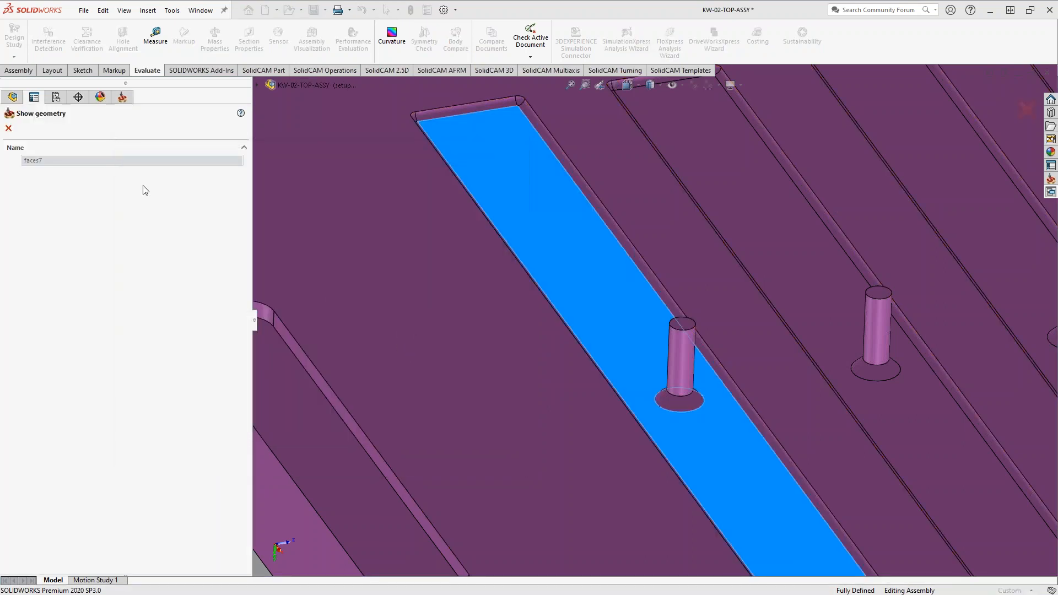
click(8, 128)
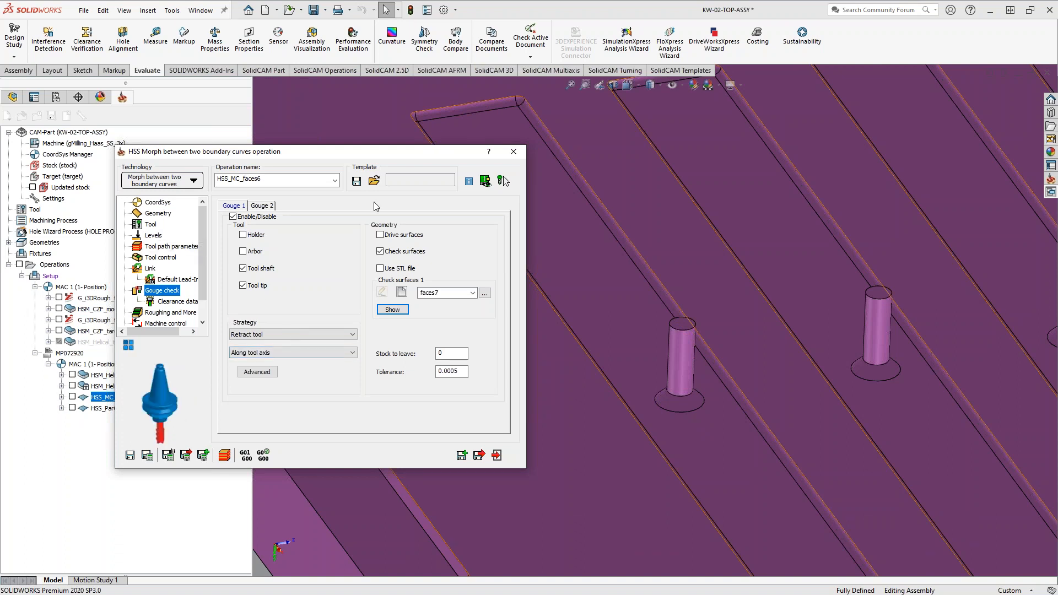
Compare the bull nose mill's corner with the pin's base, recheck the gouge settings, and exit HSS_MC_faces6 without saving
click(151, 224)
scroll(154, 435, down, 8)
scroll(165, 408, down, 4)
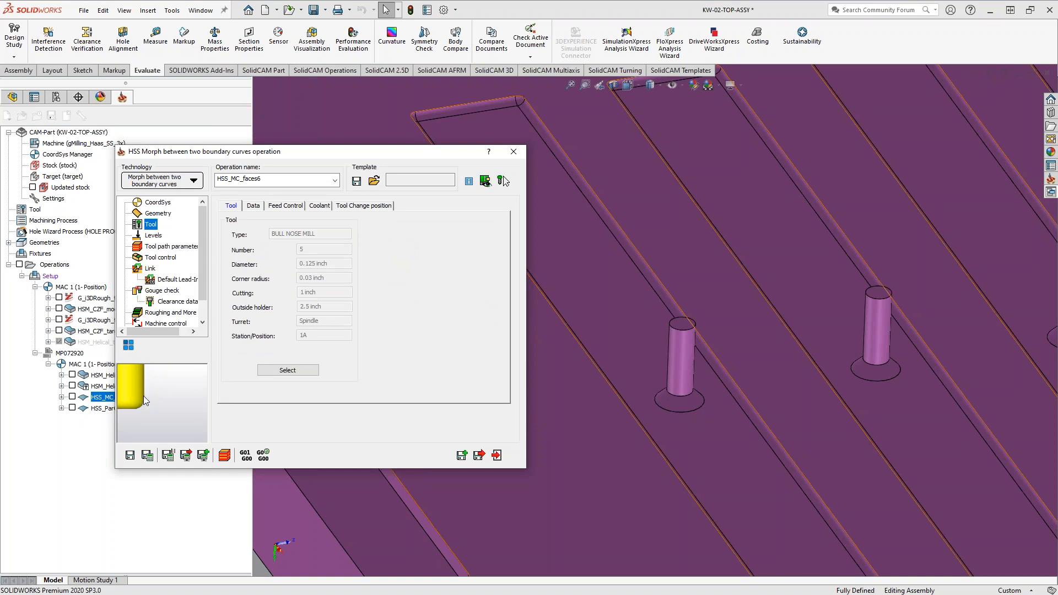
scroll(683, 429, down, 3)
scroll(681, 429, down, 3)
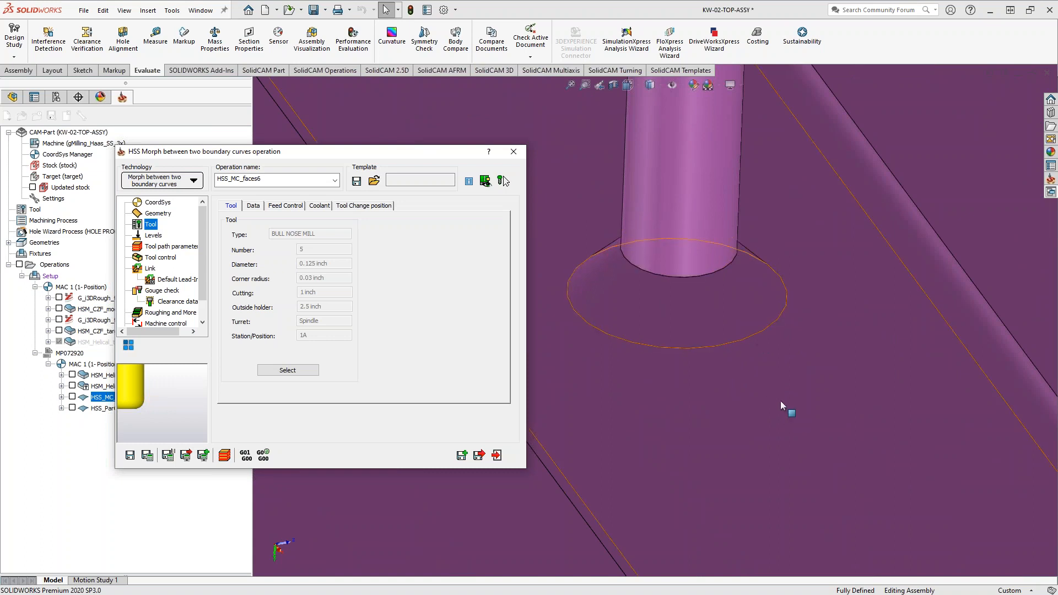
click(162, 291)
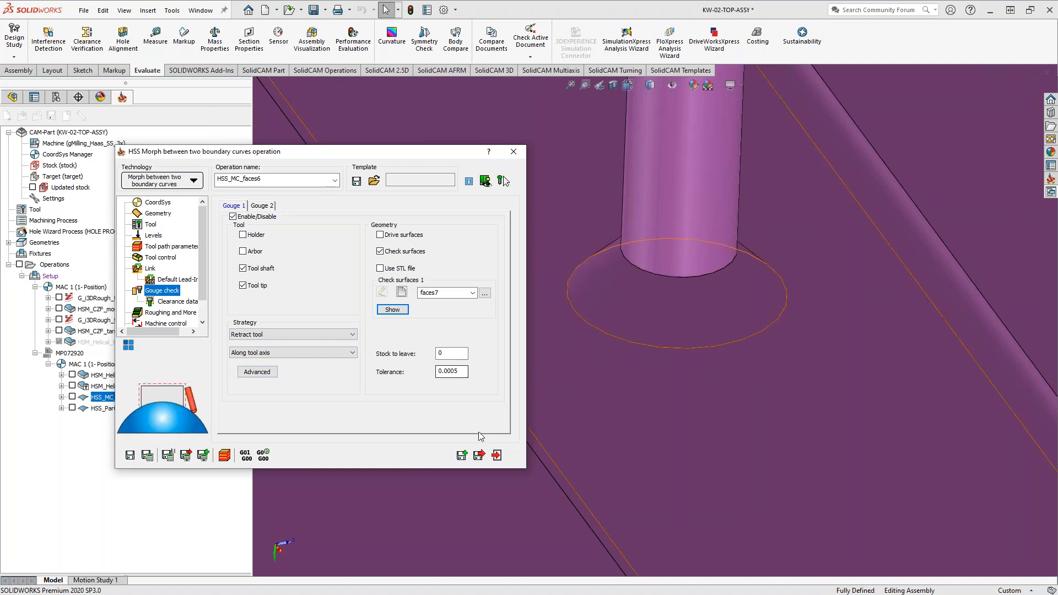
click(496, 455)
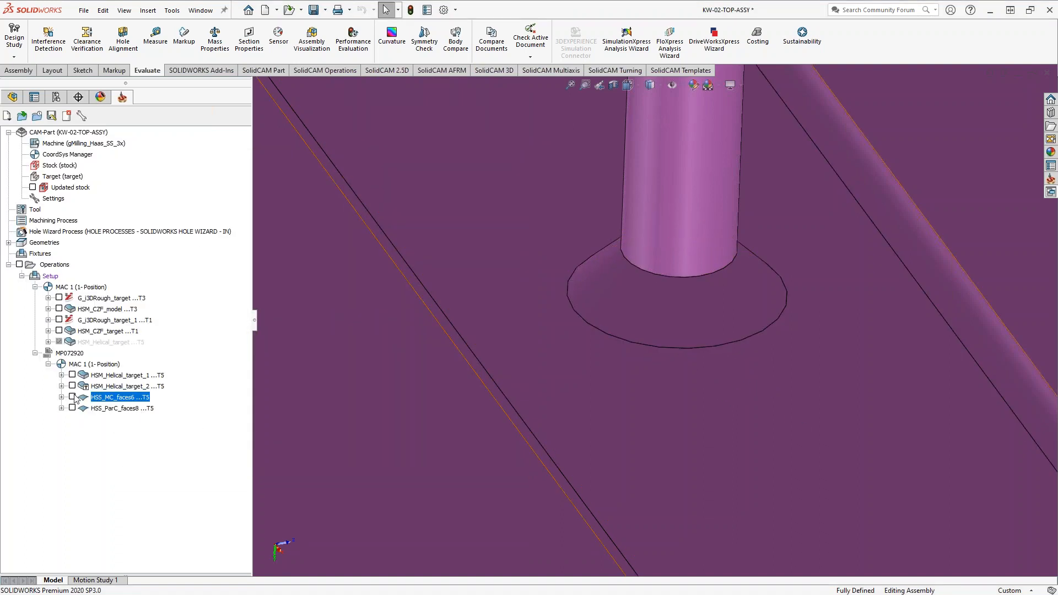
Display the HSS_MC_faces6 tool path and examine its spiral passes around the pin and base in the outermost slot
click(73, 398)
scroll(626, 302, up, 6)
middle_drag(647, 288, 670, 322)
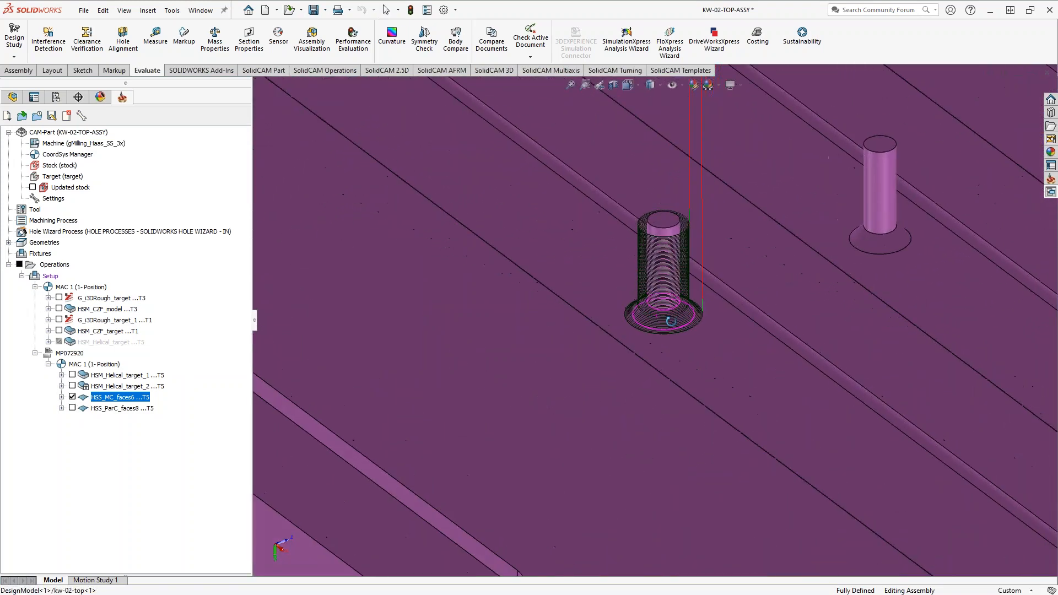
scroll(671, 321, down, 5)
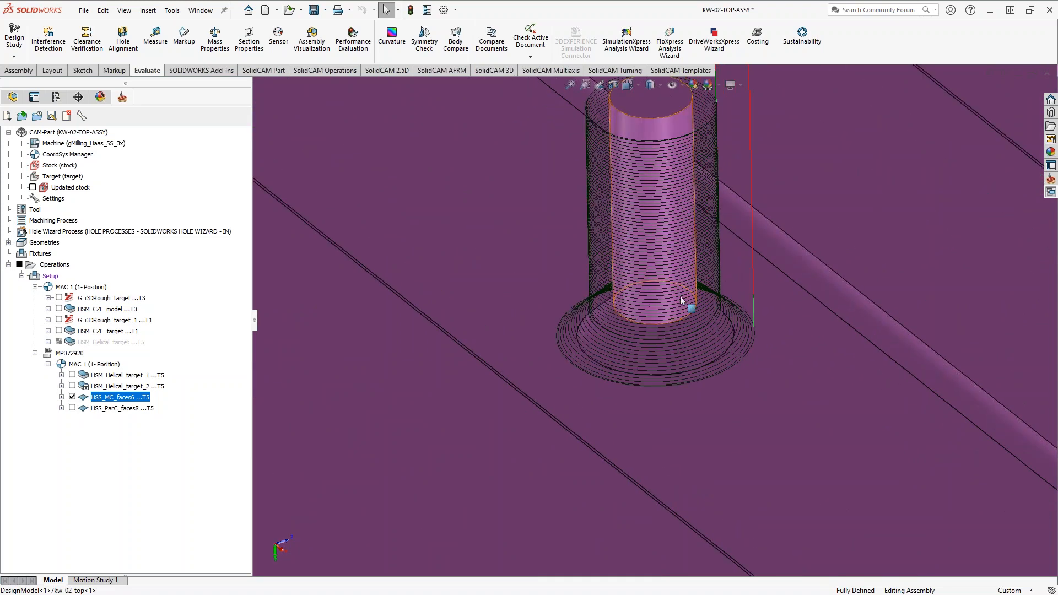
scroll(681, 300, up, 8)
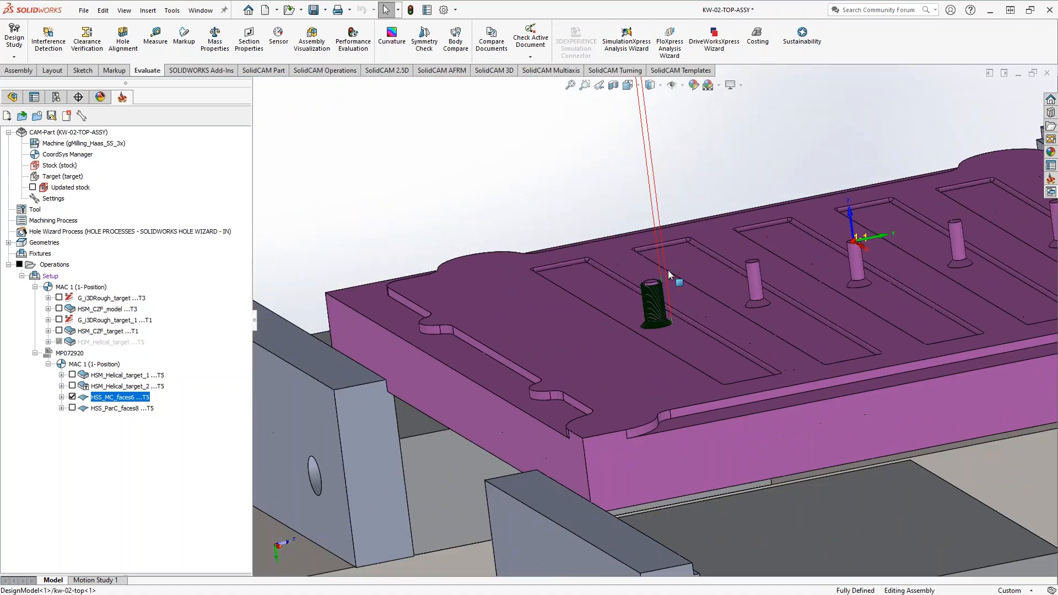
scroll(656, 301, up, 5)
scroll(651, 315, down, 5)
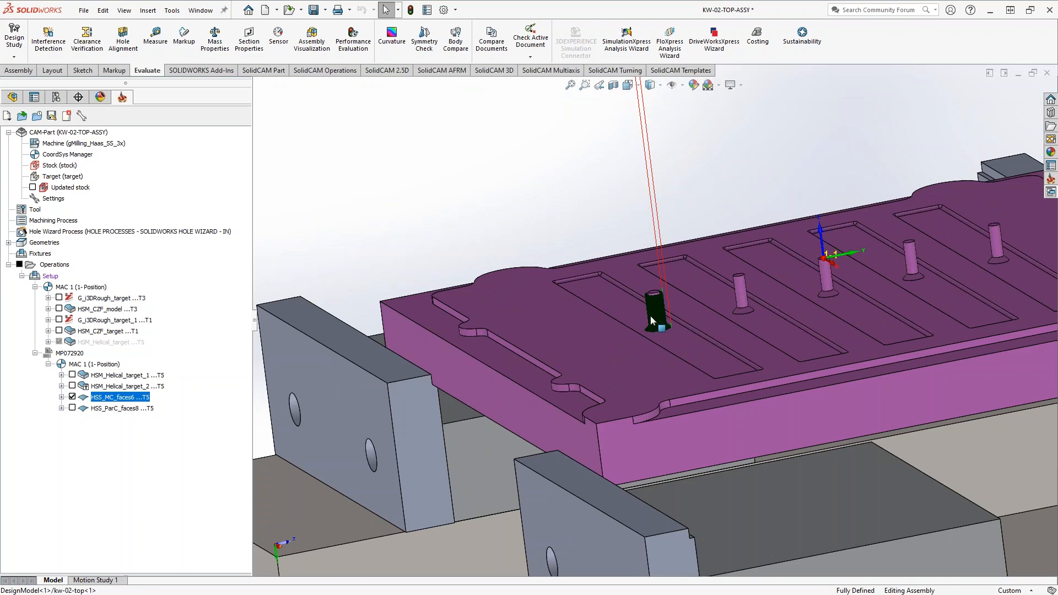
middle_drag(651, 317, 666, 354)
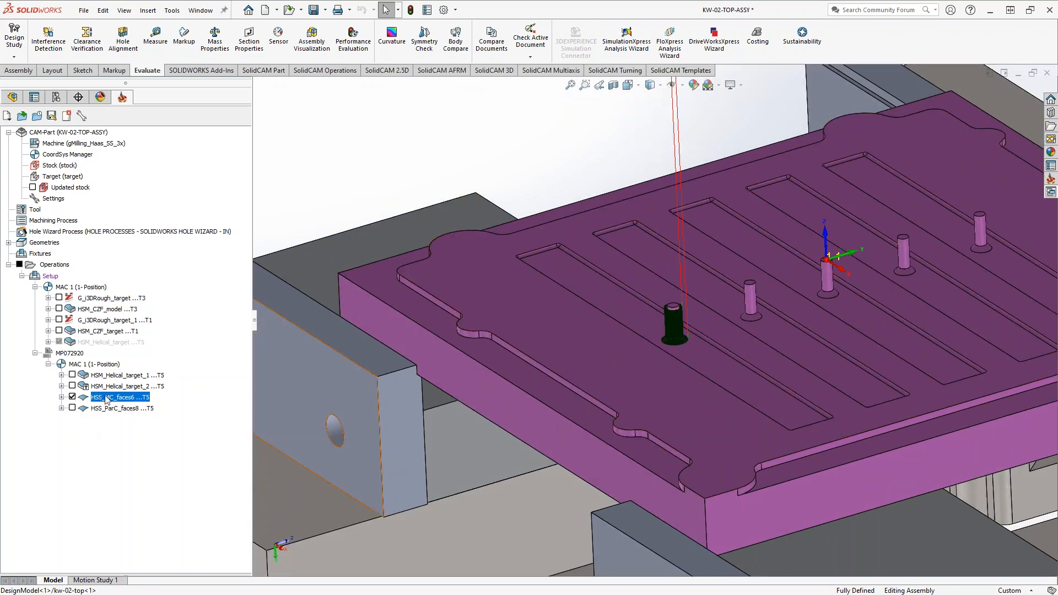
Transform HSS_MC_faces6 with a translate matrix of 5 copies on Y at a 1.75 step, including the original operation, and save it
right_click(107, 400)
click(165, 238)
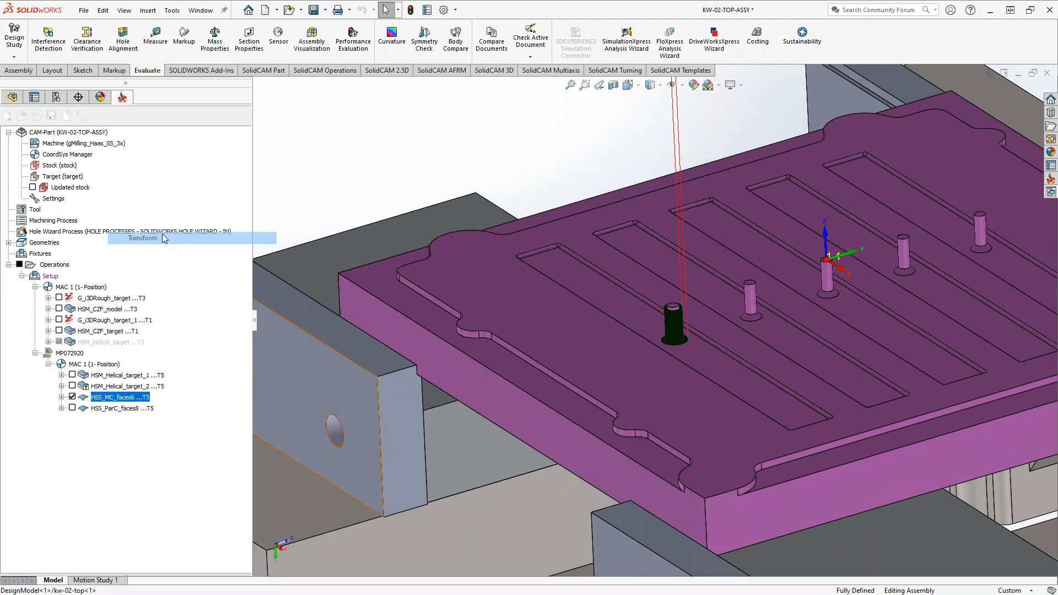
click(488, 321)
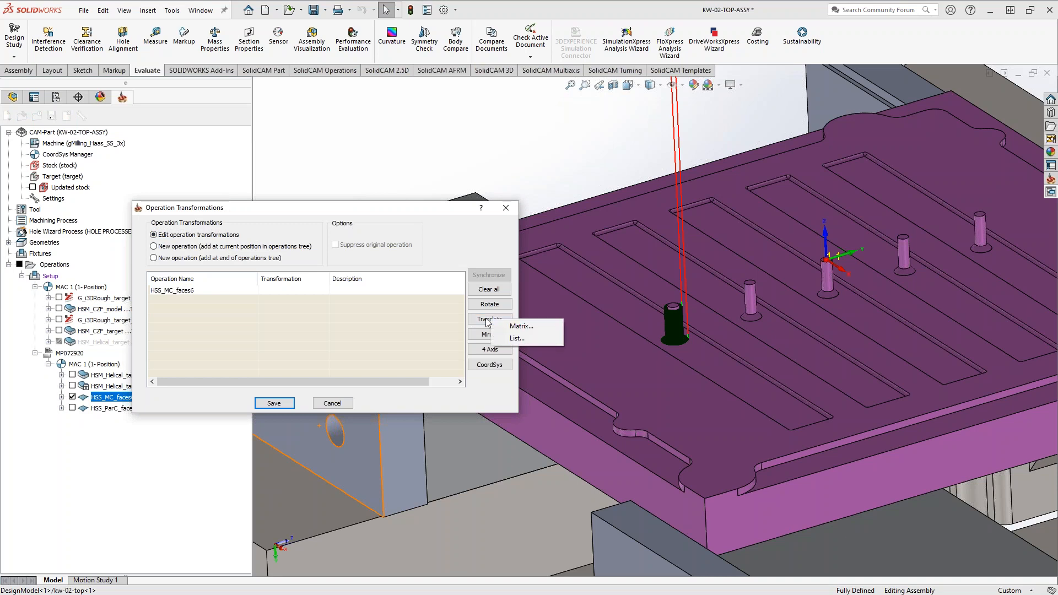
click(520, 326)
double_click(237, 394)
text(5)
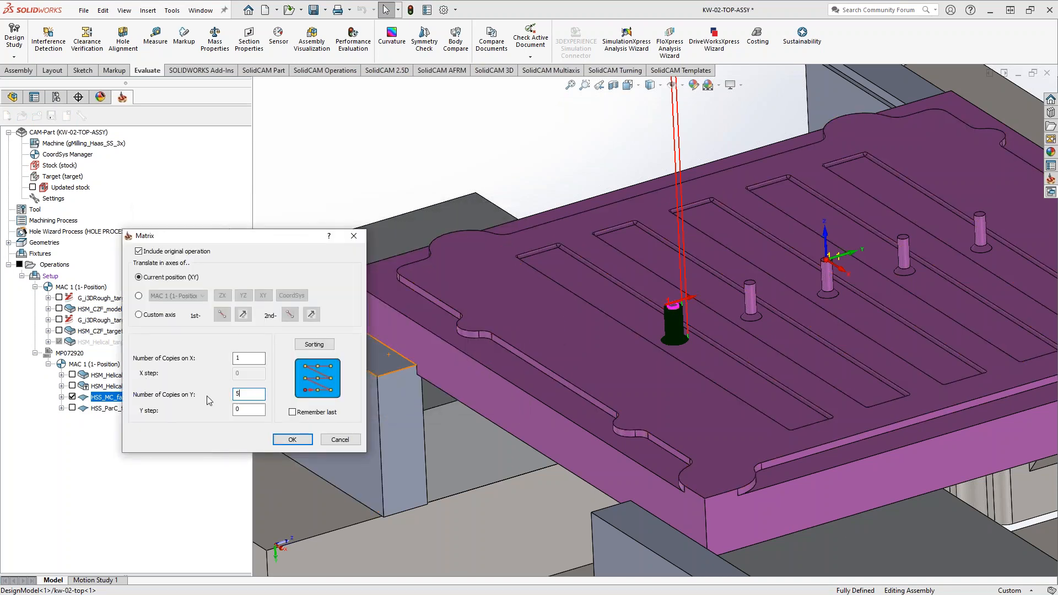
key(Tab)
text(1.75)
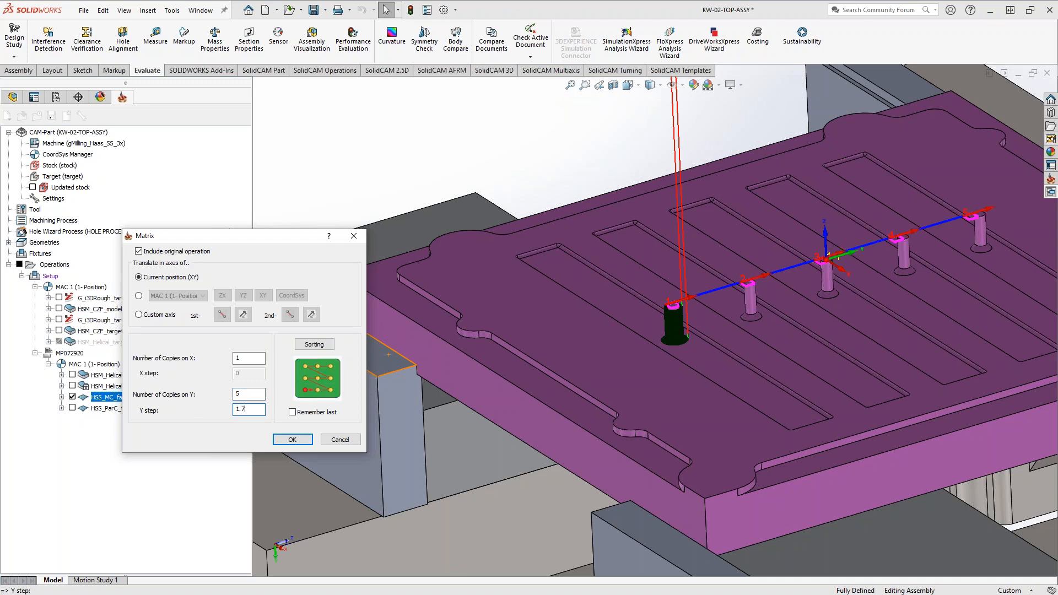
middle_drag(757, 306, 794, 308)
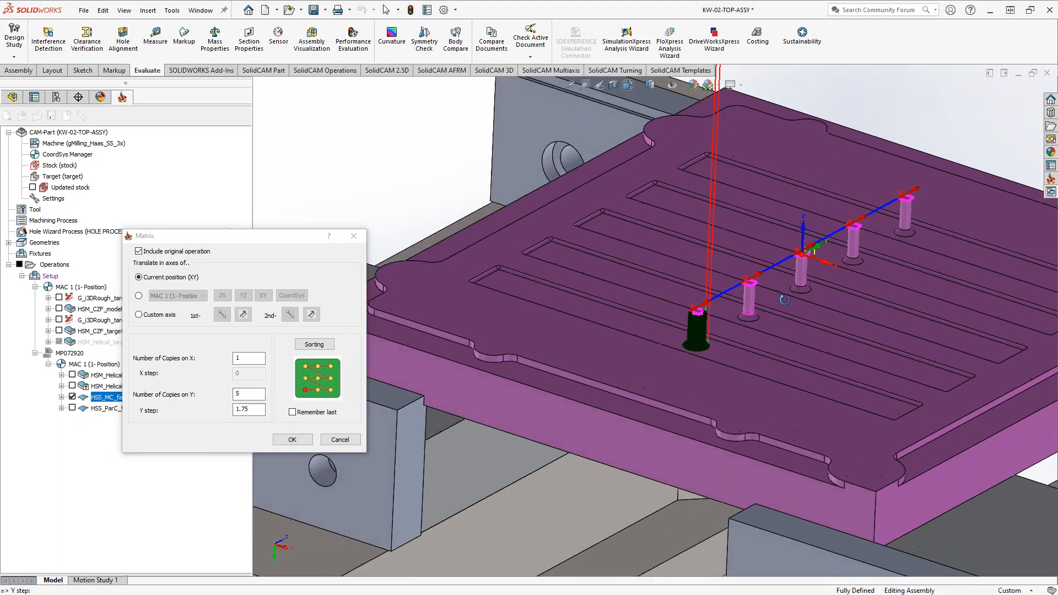
click(292, 439)
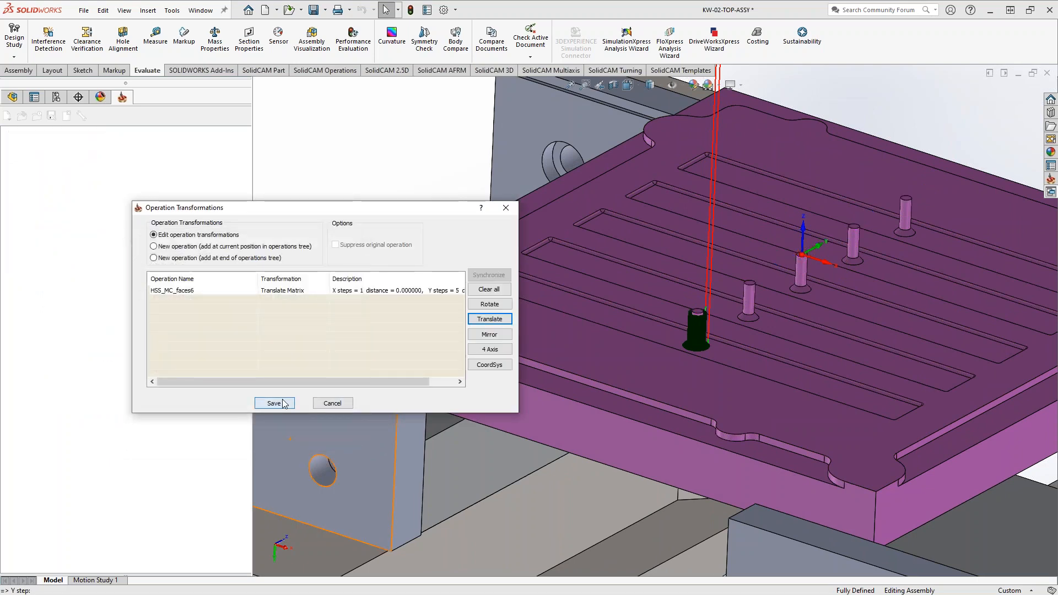
click(287, 403)
Check the transformed HSS_MC_faces6 tool path across all the pins, and hide it
scroll(778, 342, up, 3)
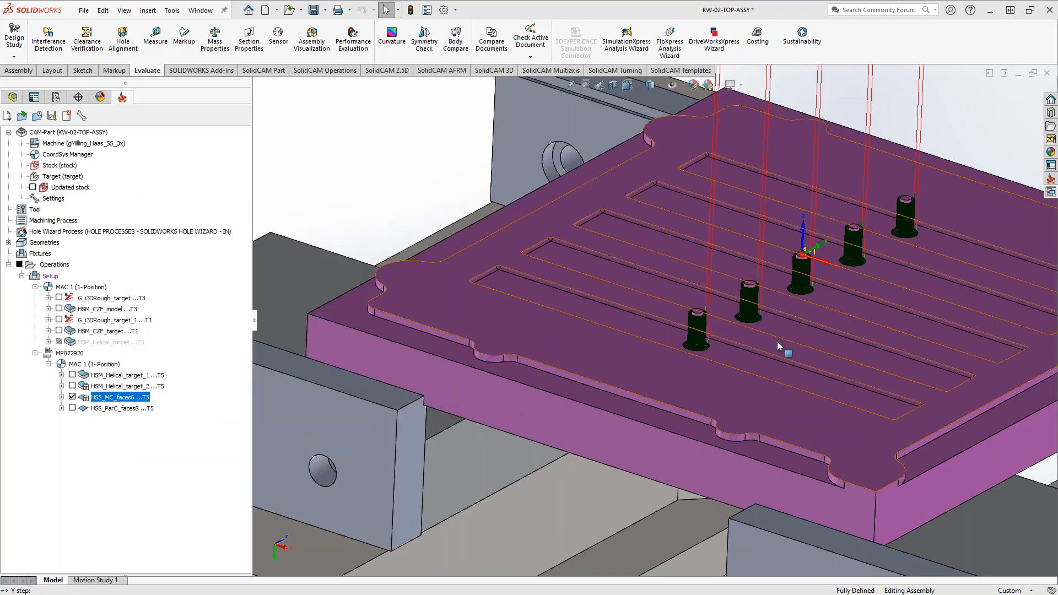
scroll(770, 368, up, 3)
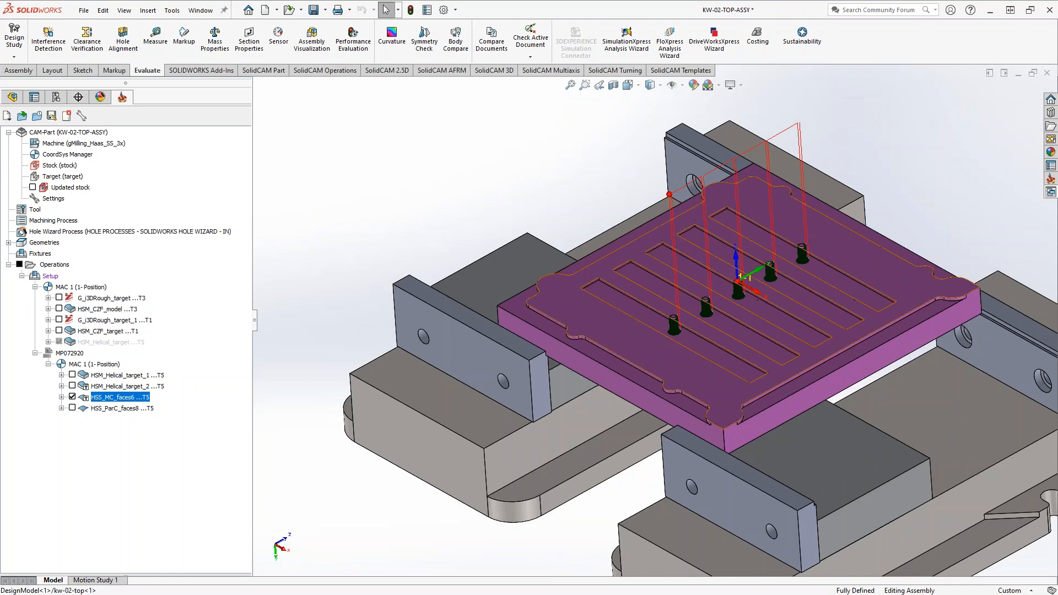
scroll(745, 252, down, 3)
click(72, 397)
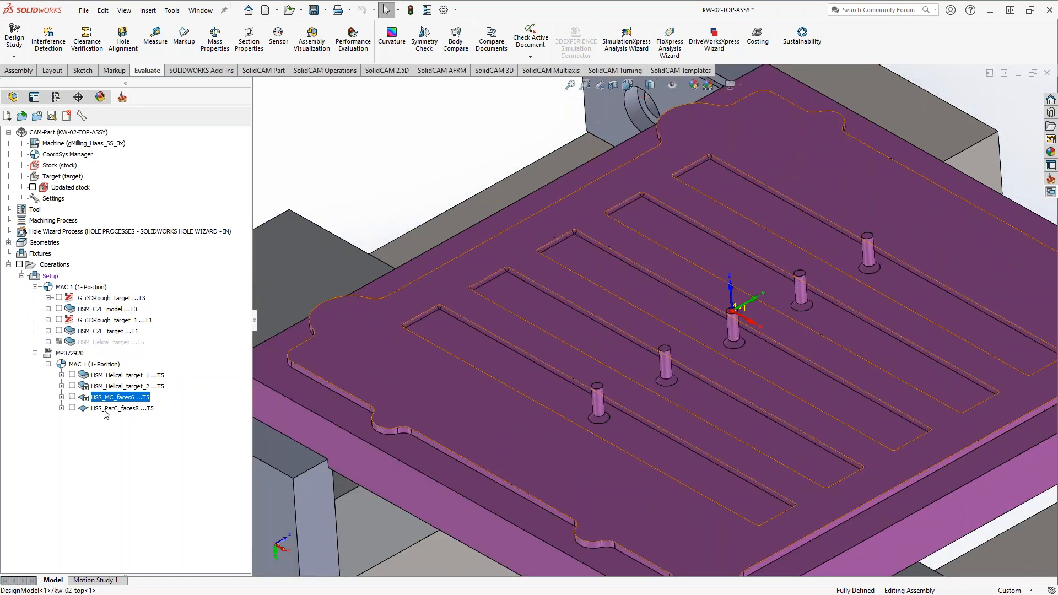
Inspect the outermost slot's bottom corner and display the HSS_ParC_faces8 tool path to examine its passes along the slot's edges
scroll(620, 469, down, 3)
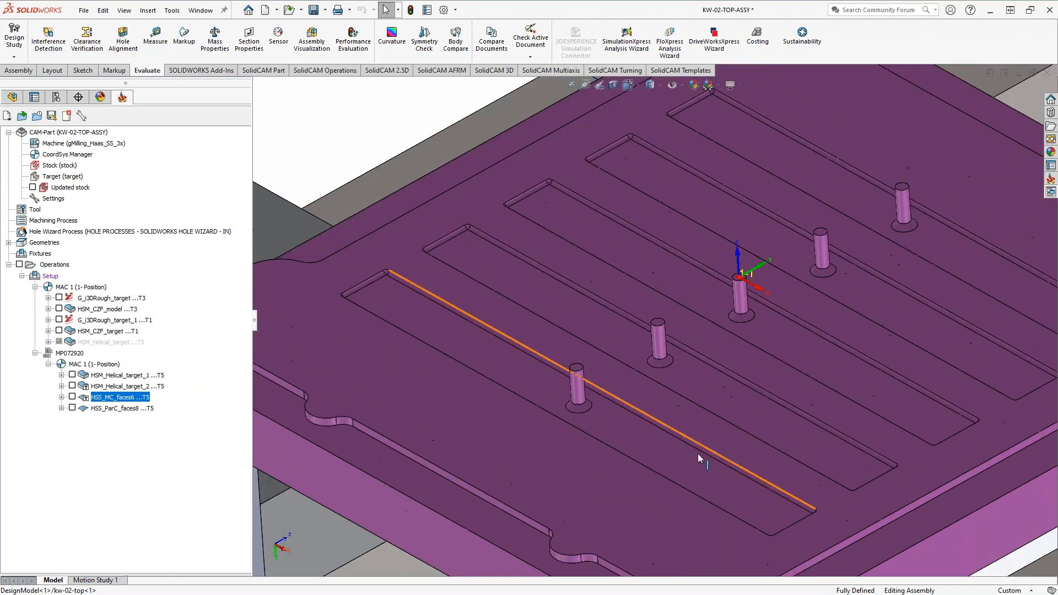
middle_drag(744, 489, 746, 525)
scroll(824, 499, down, 2)
scroll(803, 471, down, 3)
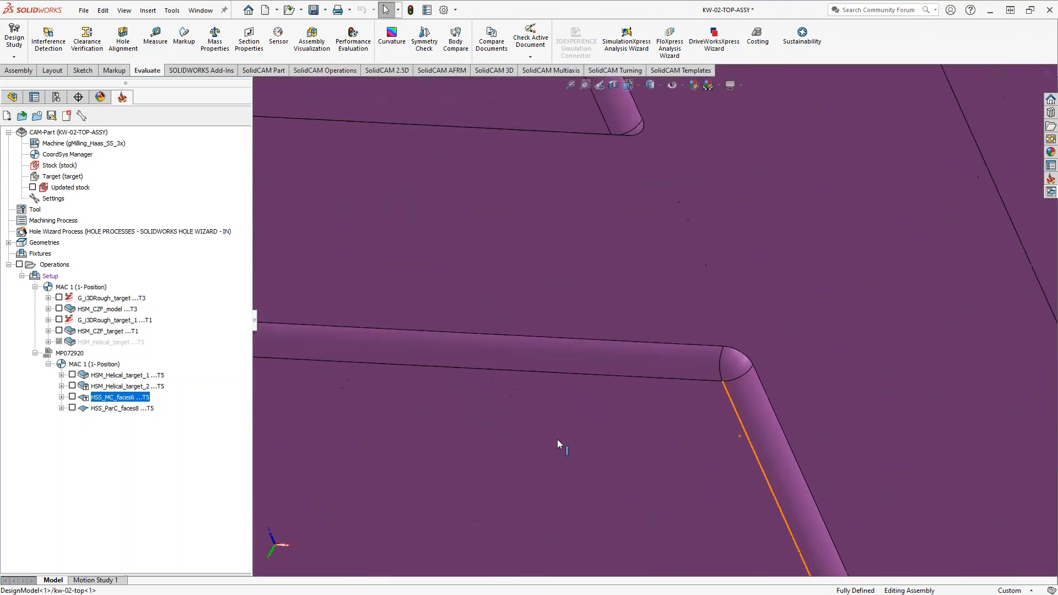
click(72, 409)
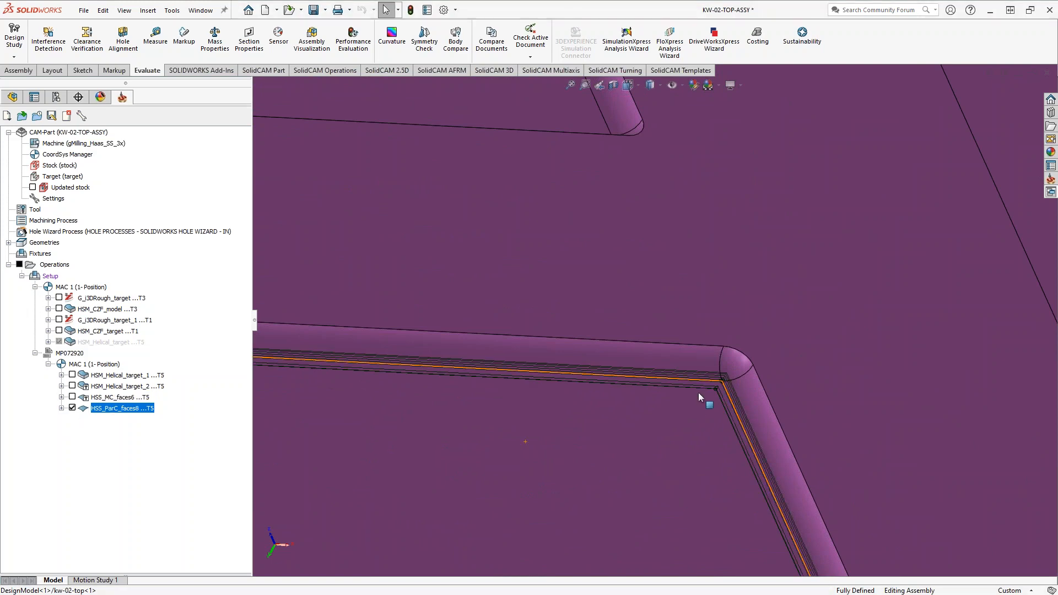
scroll(701, 391, down, 3)
scroll(713, 384, up, 5)
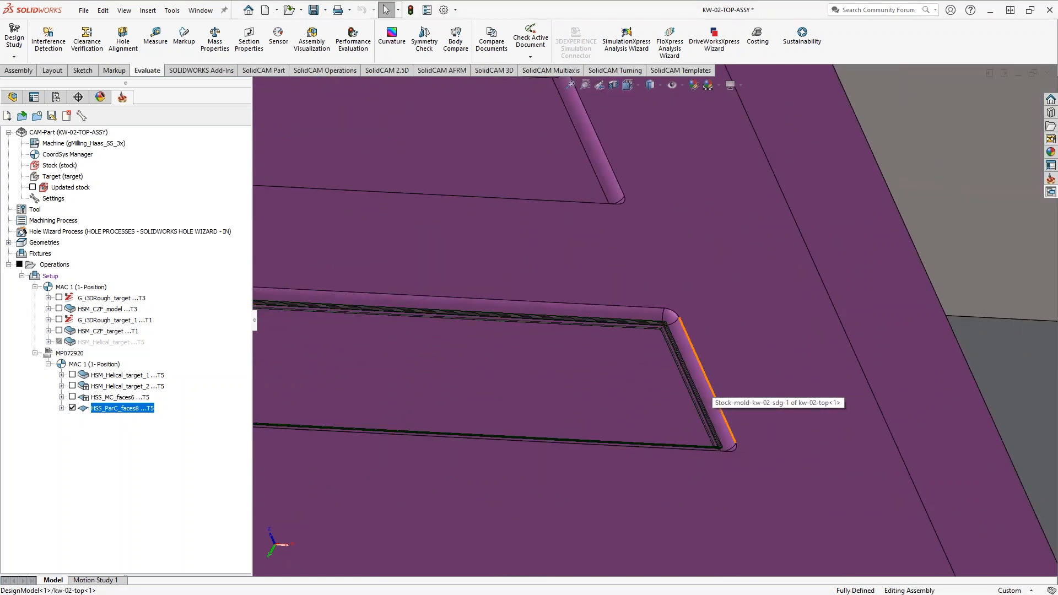
scroll(570, 382, down, 2)
scroll(455, 323, up, 6)
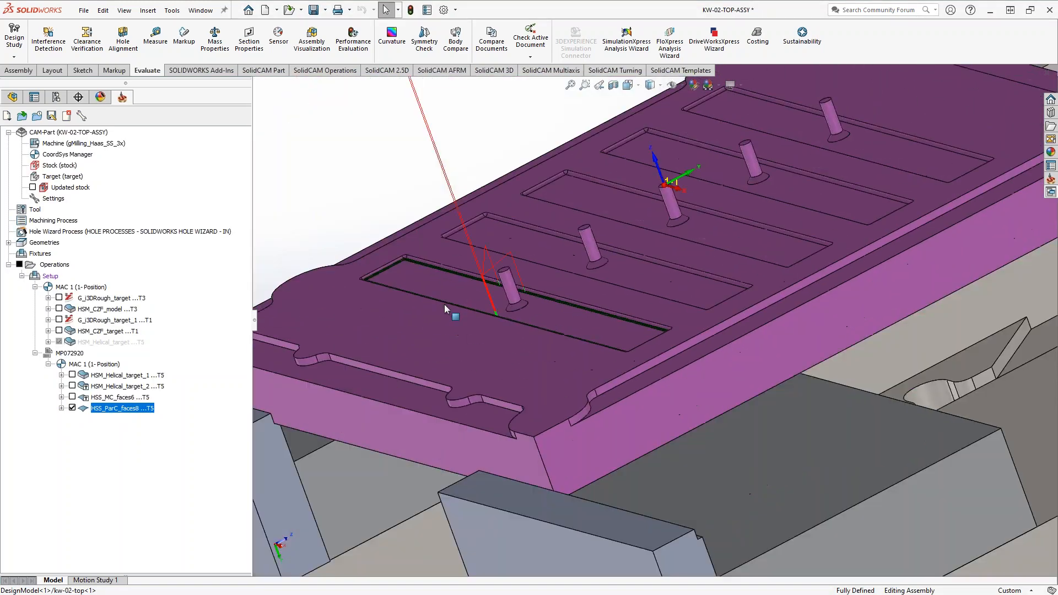
Hide the HSS_ParC_faces8 tool path and briefly display the transformed HSS_MC_faces6 paths for comparison
click(72, 408)
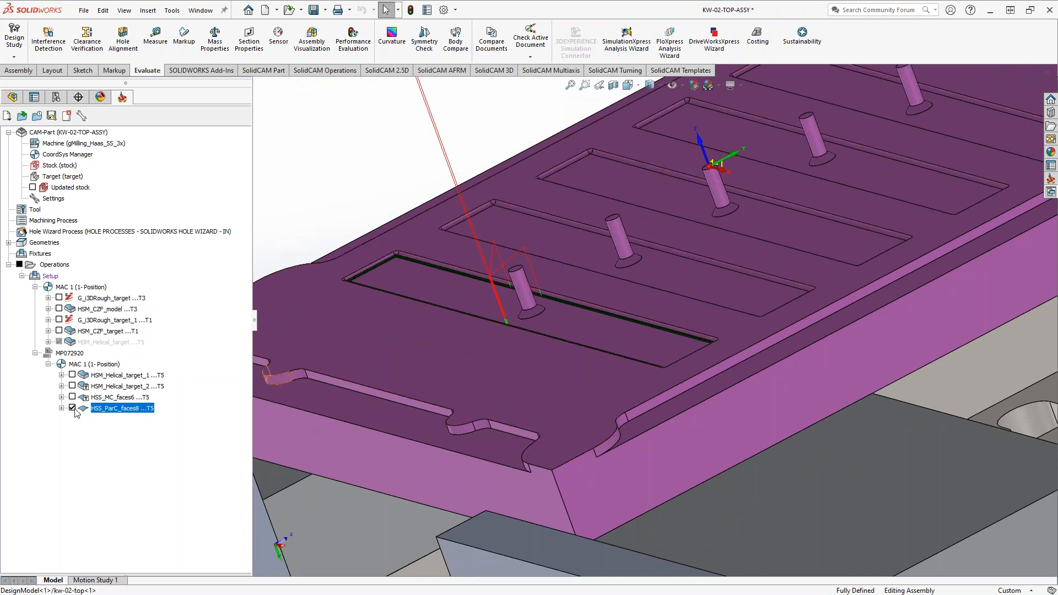
click(72, 397)
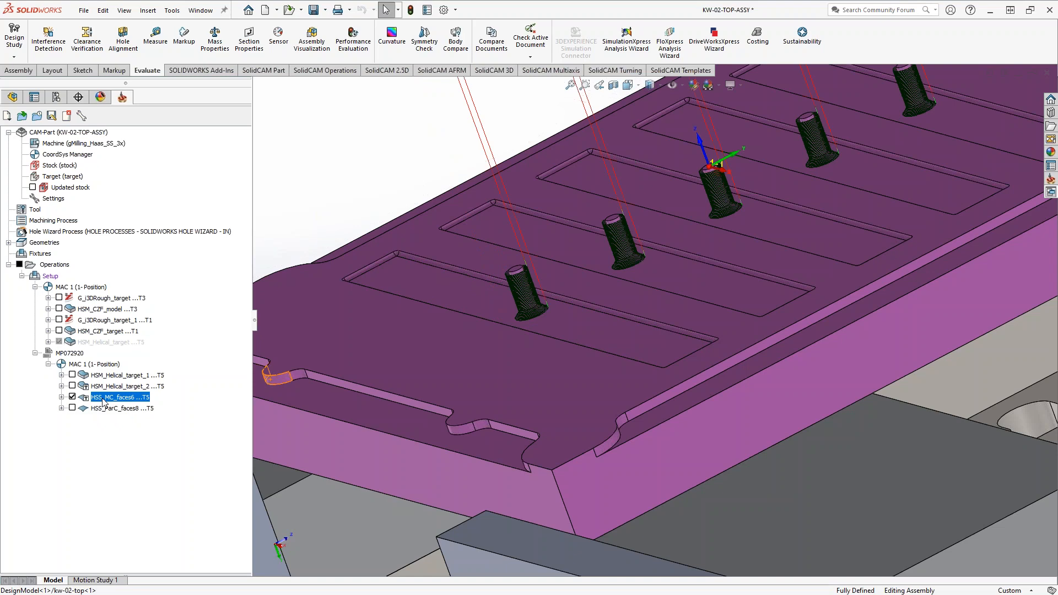
click(72, 397)
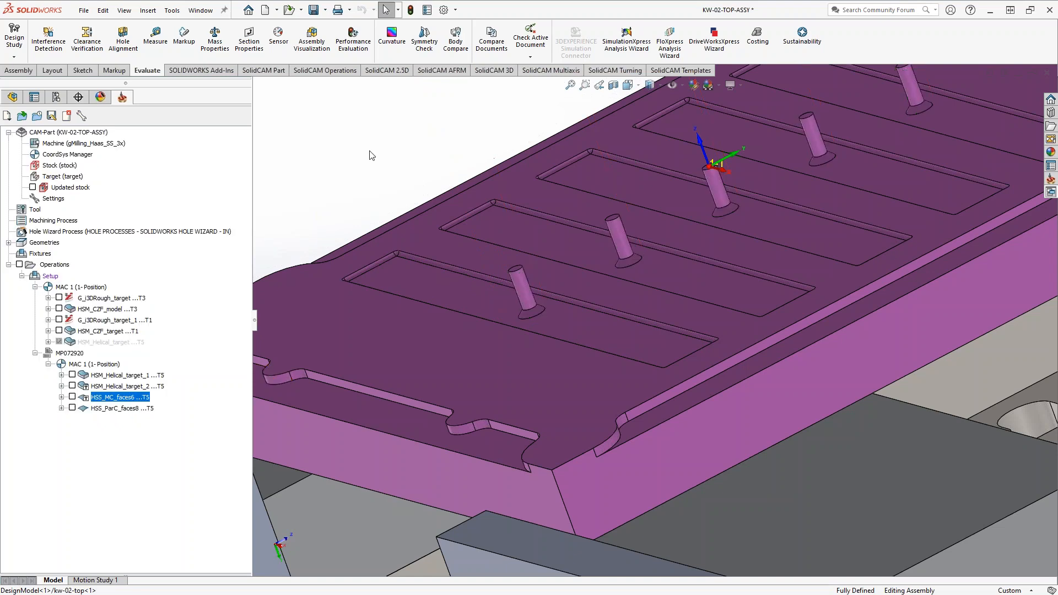
Measure the spacing between matching end-corner vertices of the outermost slot and its neighbour
click(155, 38)
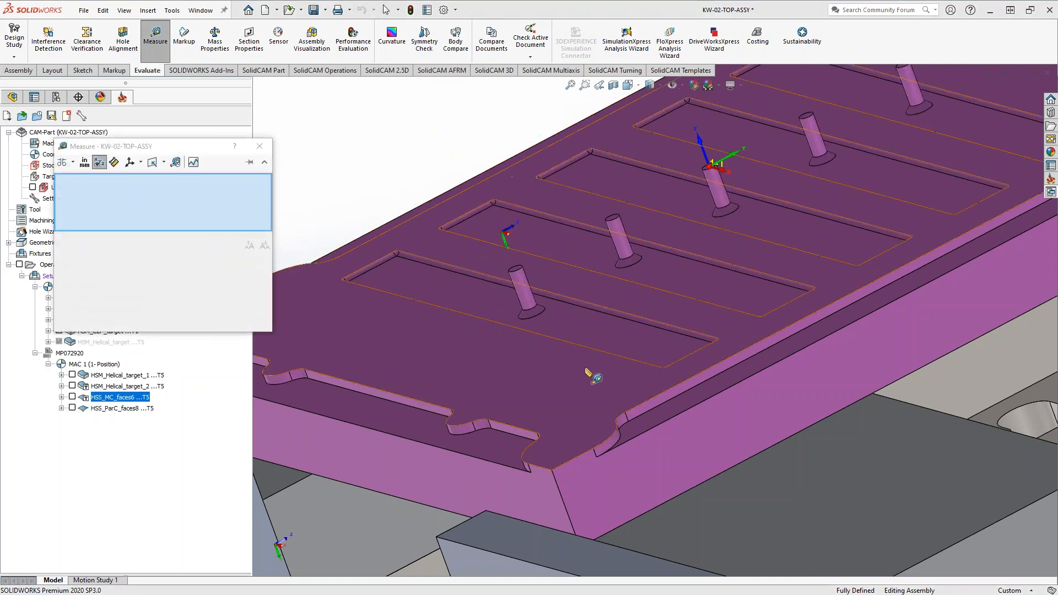
scroll(577, 389, down, 5)
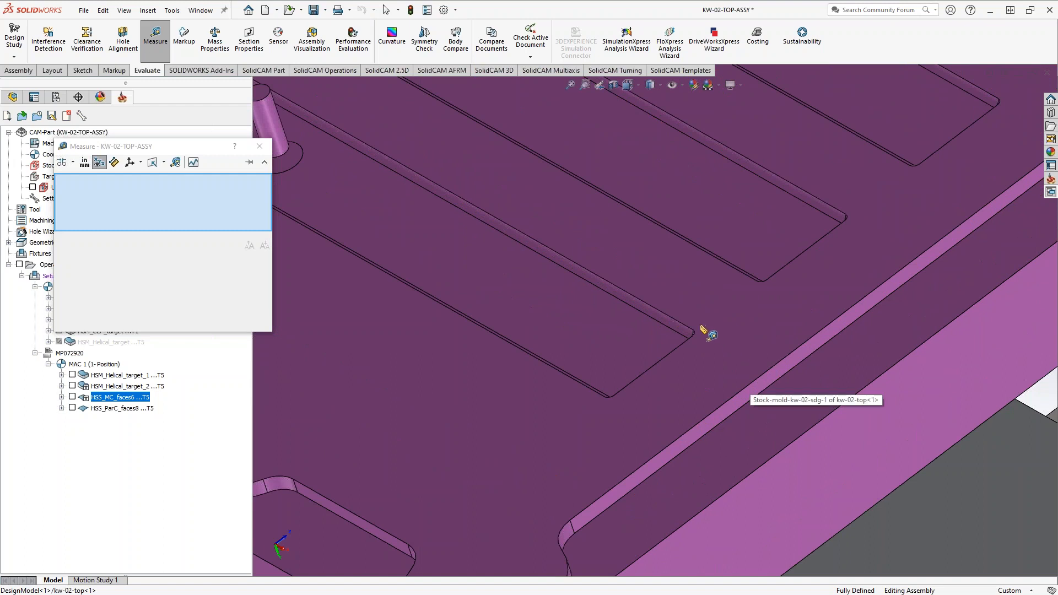
click(693, 330)
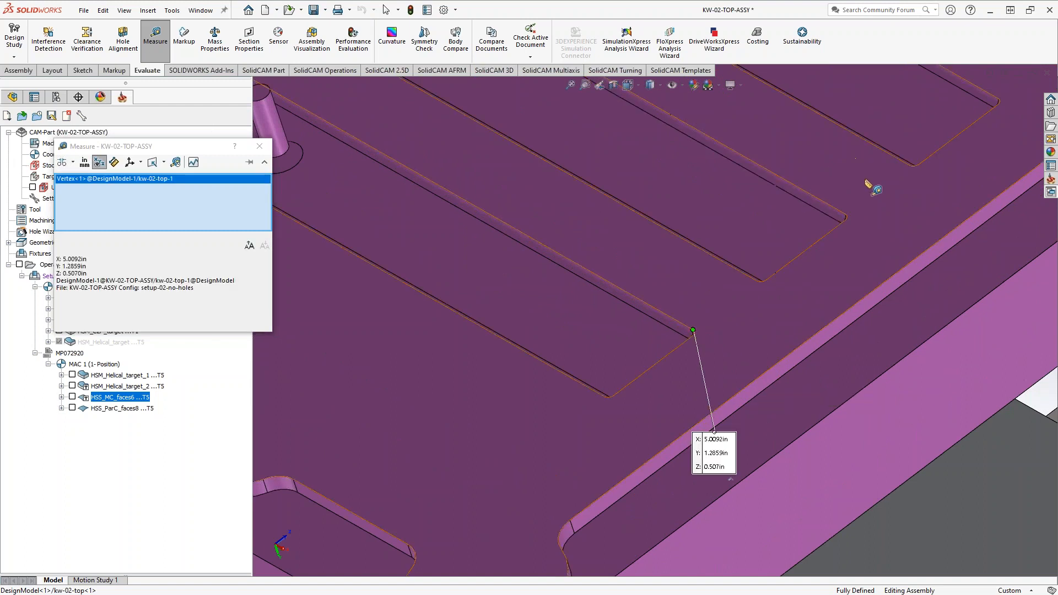
click(846, 215)
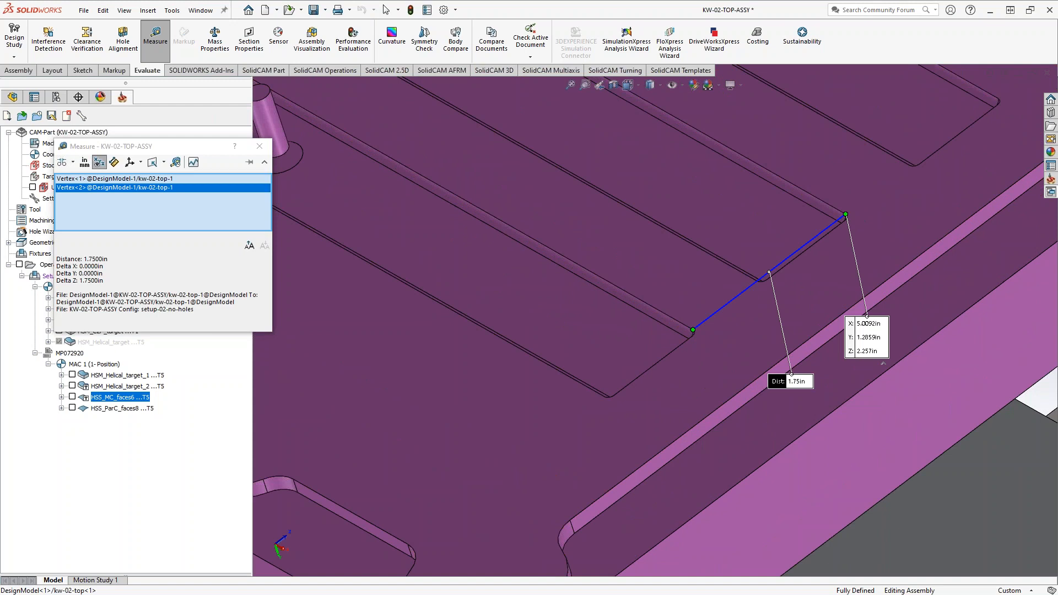
click(95, 259)
click(121, 266)
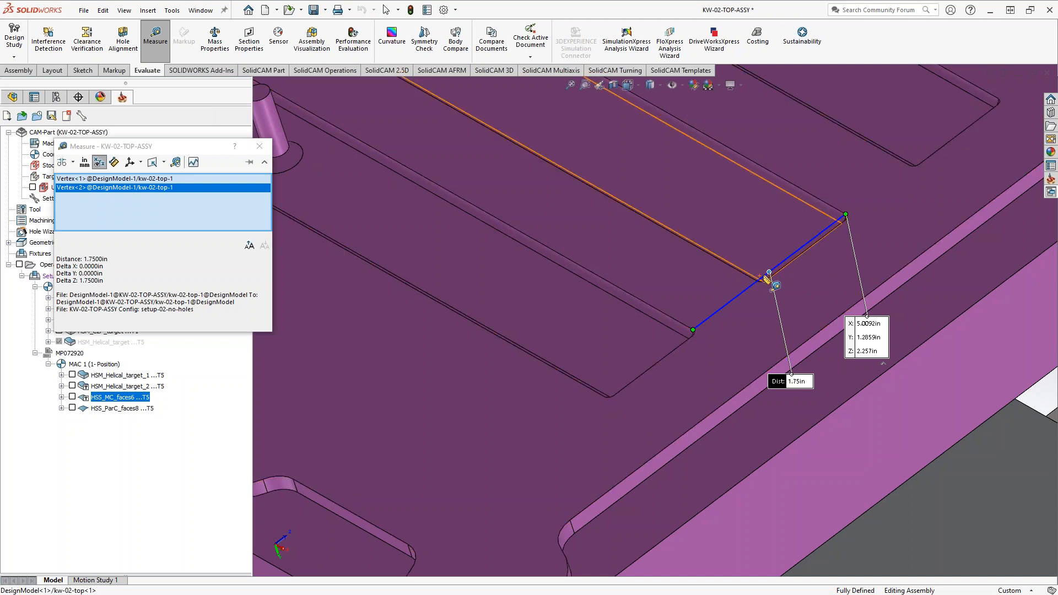
mouse_move(104, 259)
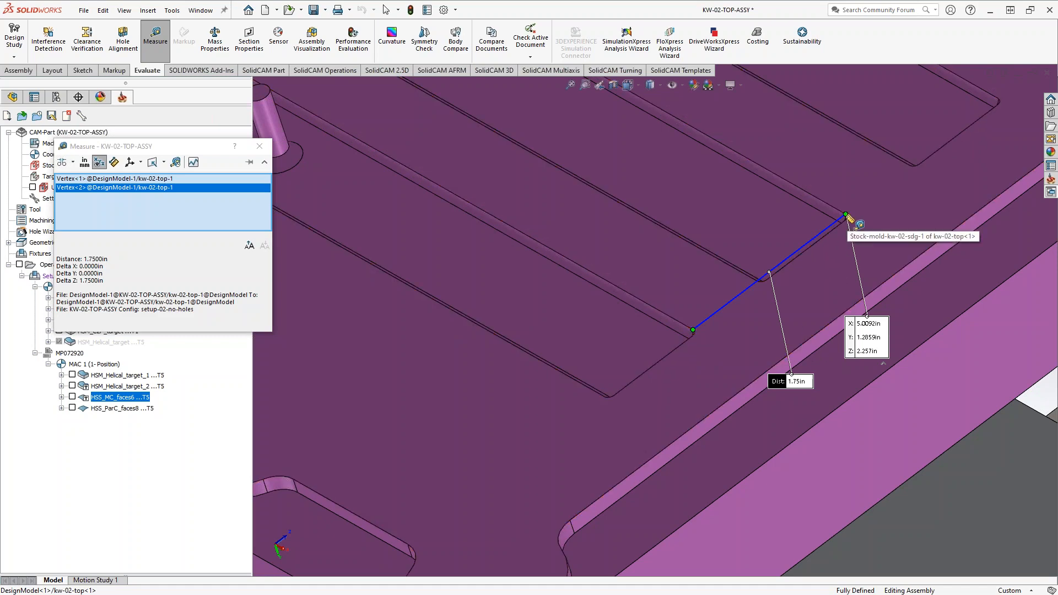
click(259, 146)
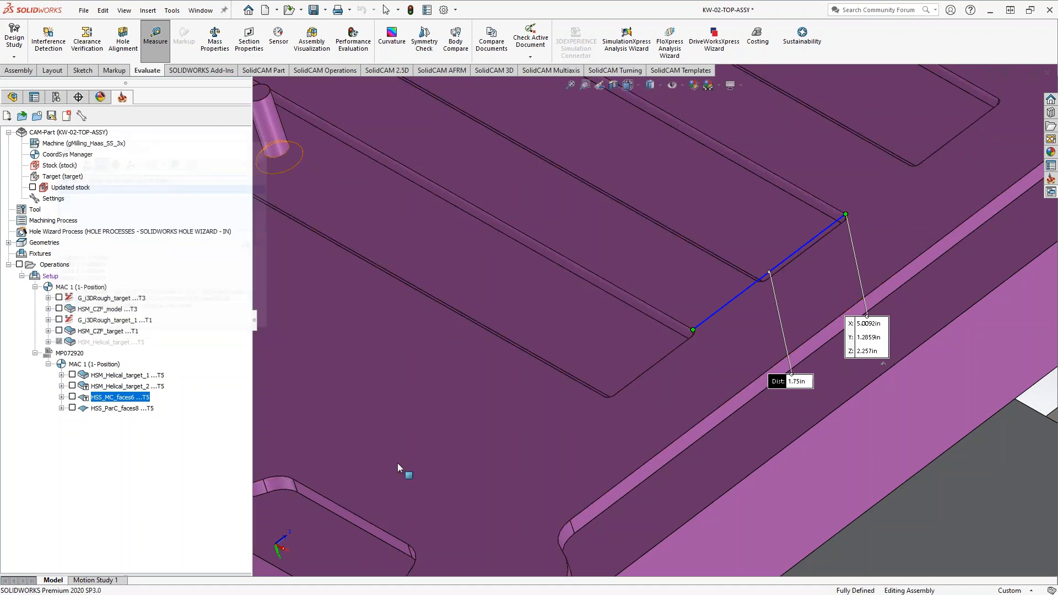
Redisplay the HSS_ParC_faces8 tool path and examine its approach and passes beside the pin in the outermost slot
middle_drag(437, 456, 451, 416)
scroll(450, 415, up, 4)
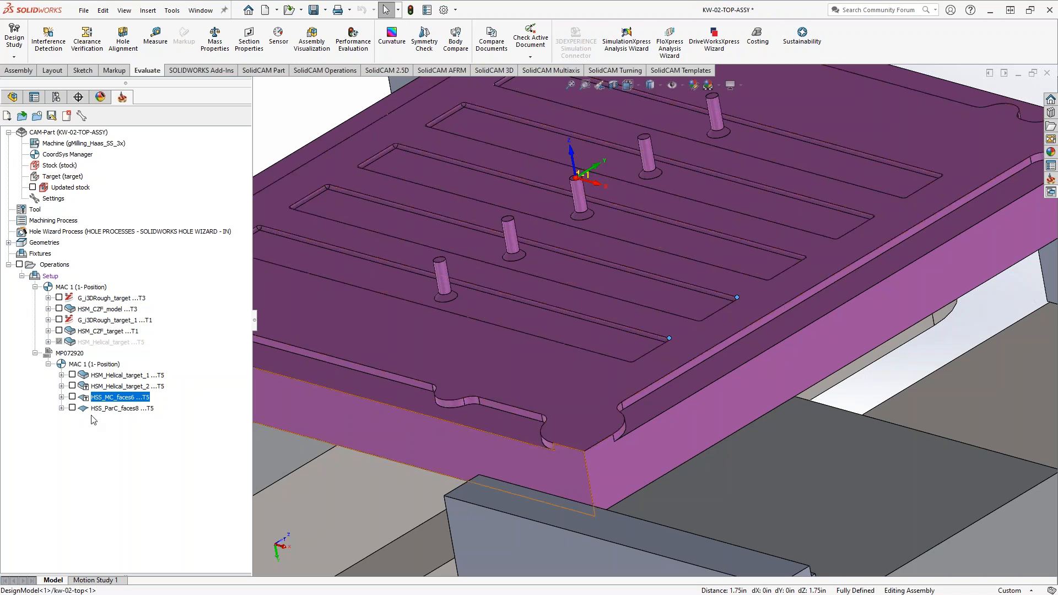
click(73, 408)
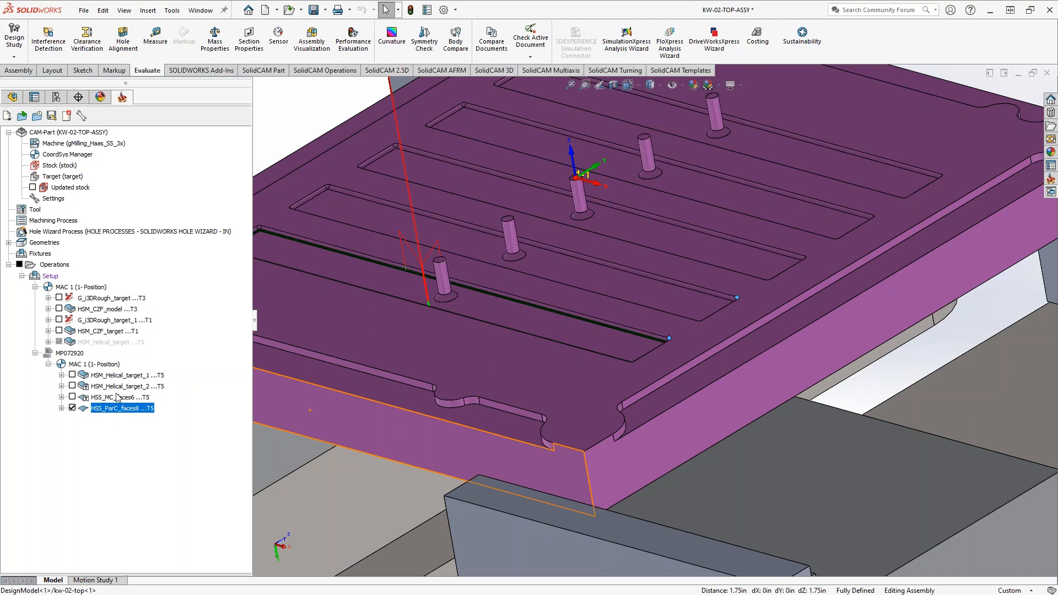
middle_drag(452, 312, 411, 362)
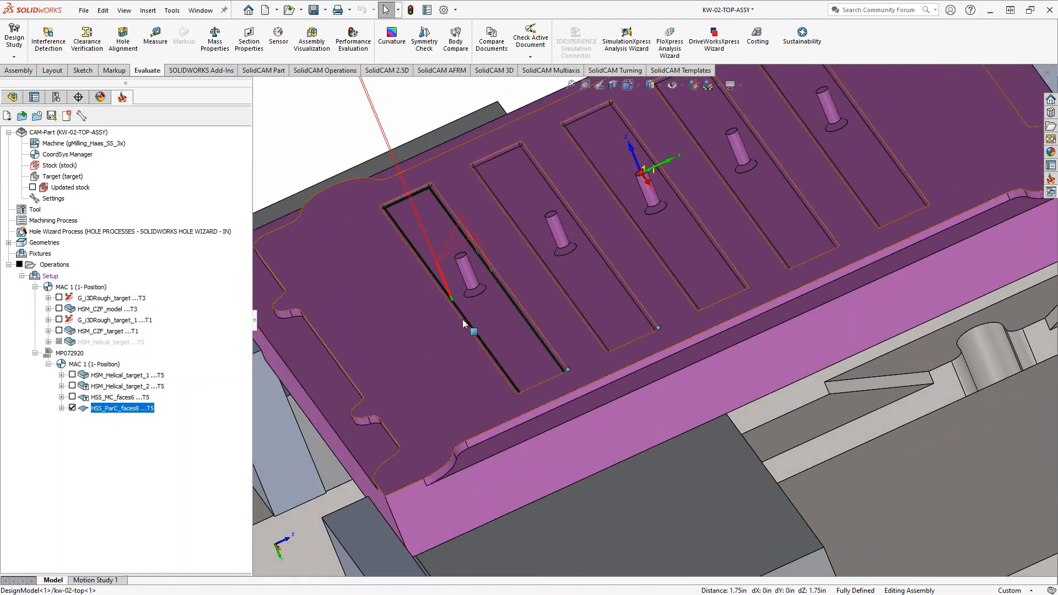
scroll(468, 298, up, 4)
middle_drag(511, 284, 548, 280)
scroll(548, 280, up, 6)
middle_drag(561, 346, 491, 401)
scroll(491, 403, up, 4)
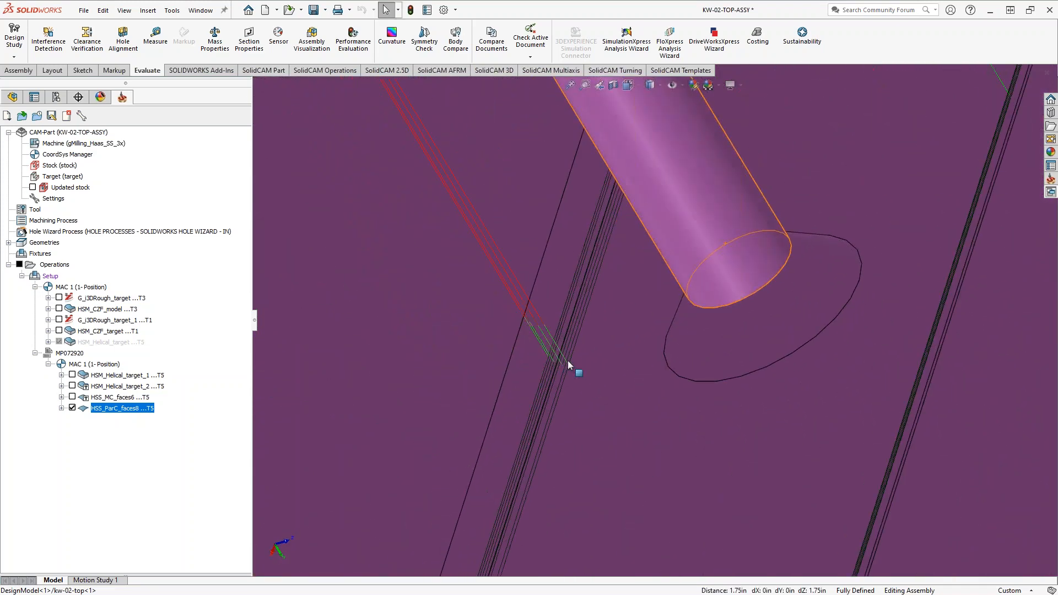
middle_drag(577, 362, 617, 267)
scroll(628, 310, down, 8)
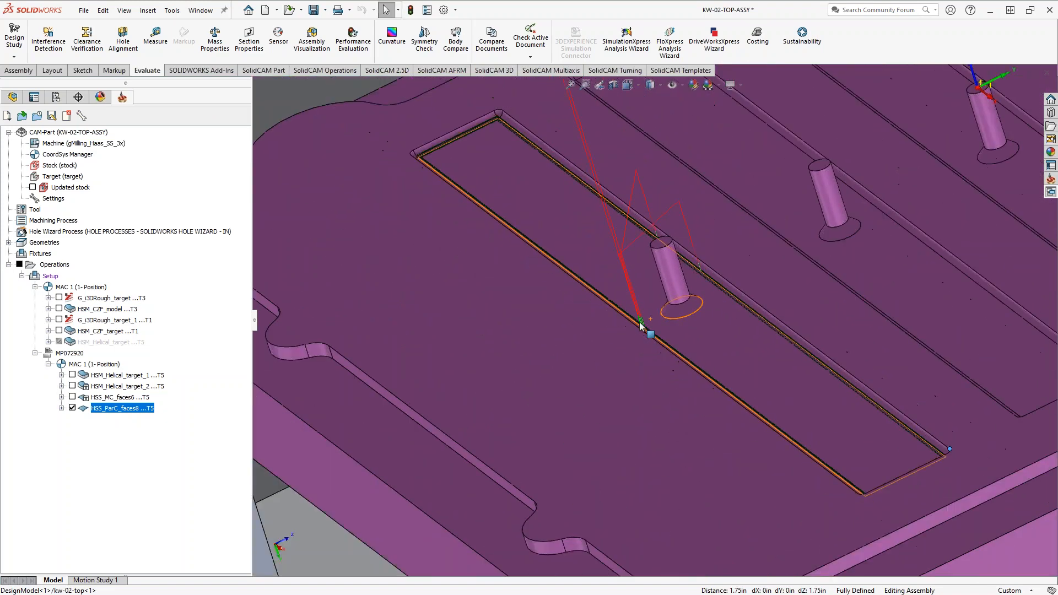
Examine the HSS_ParC_faces8 passes in the outermost slot's end corner, and check the radius of the corner's rounded upper edge
scroll(641, 325, down, 4)
middle_drag(687, 337, 773, 371)
scroll(863, 288, up, 3)
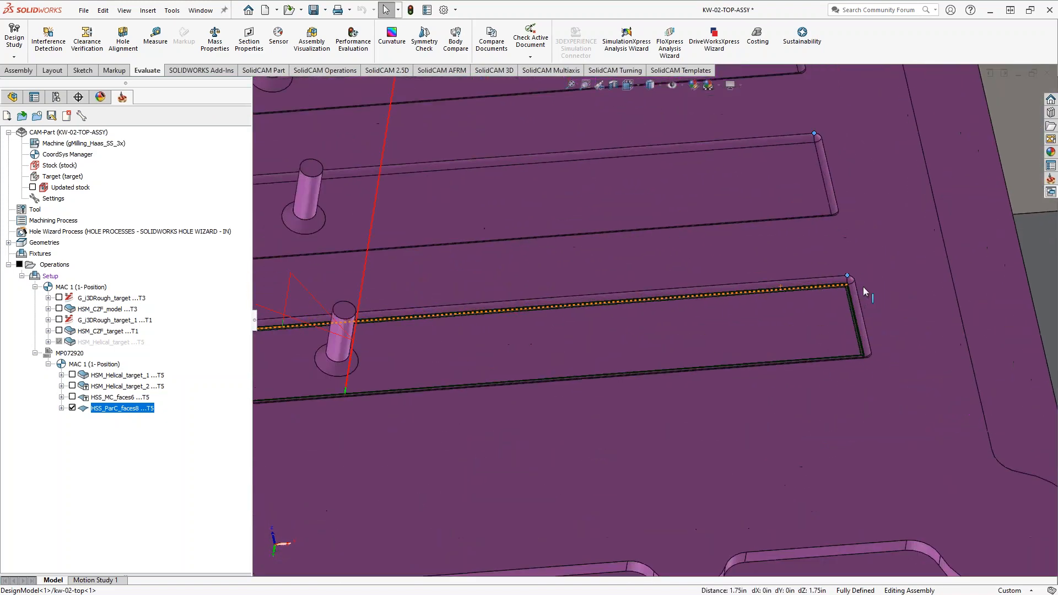
scroll(863, 286, up, 4)
scroll(773, 289, up, 4)
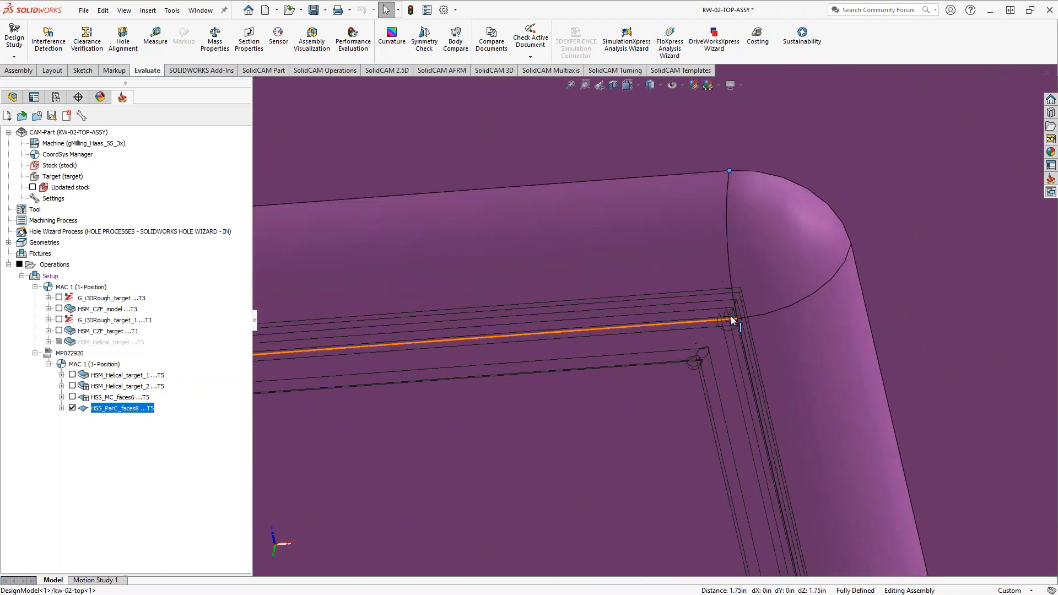
scroll(731, 319, up, 1)
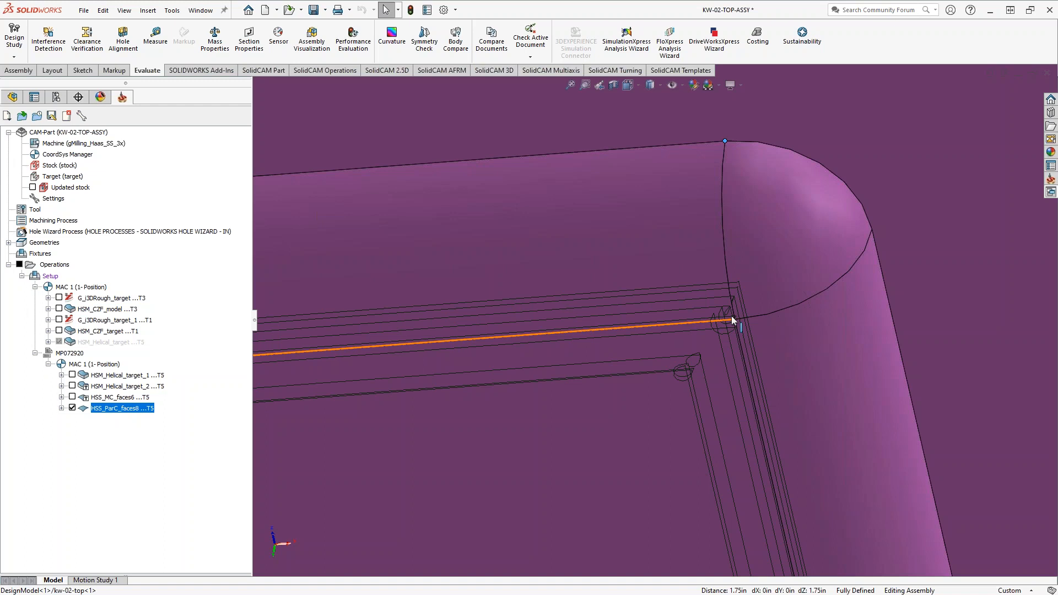
click(851, 191)
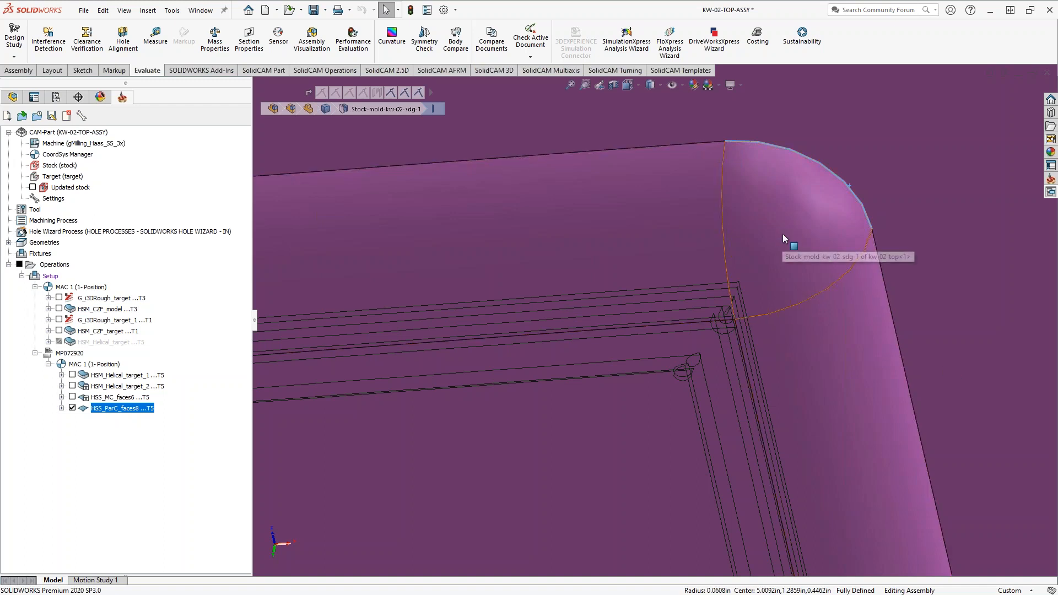
middle_drag(733, 365, 730, 335)
scroll(730, 335, down, 3)
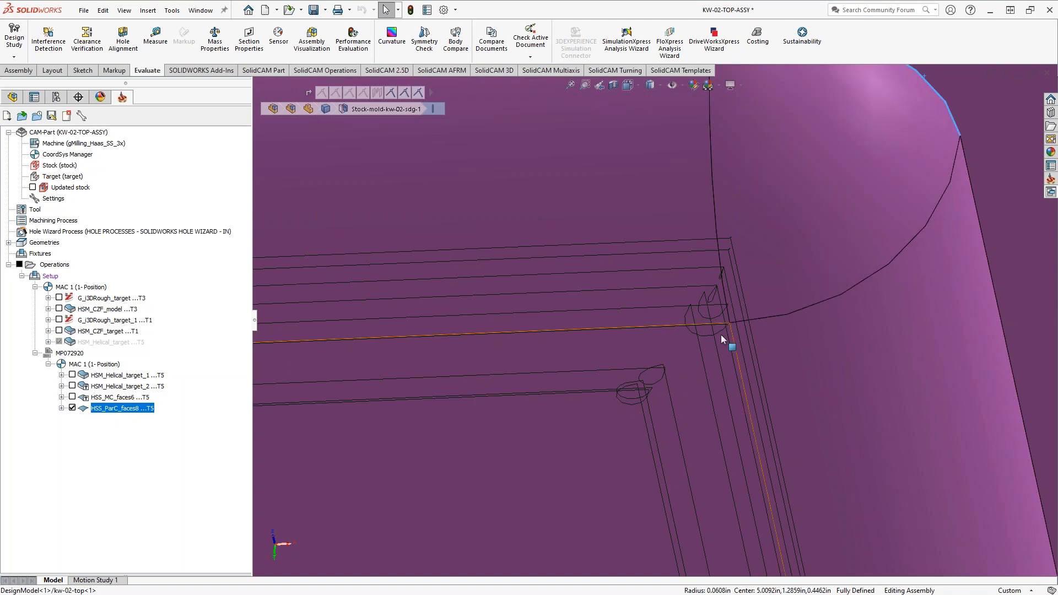
scroll(798, 332, up, 3)
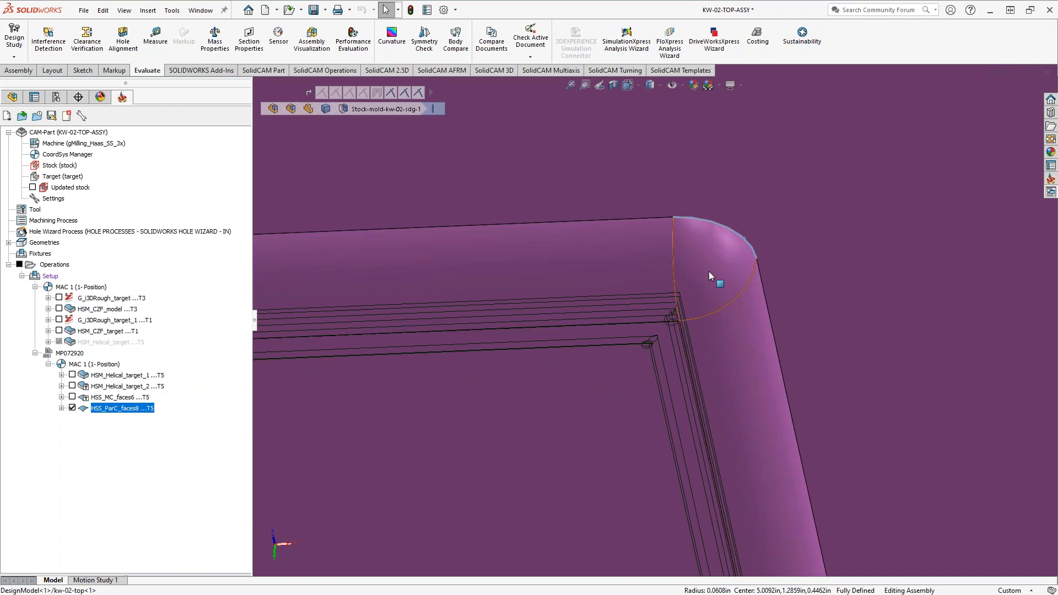
Examine the HSS_ParC_faces8 passes in the outermost slot's end corner and along the whole slot, and hide the tool path
scroll(666, 333, down, 5)
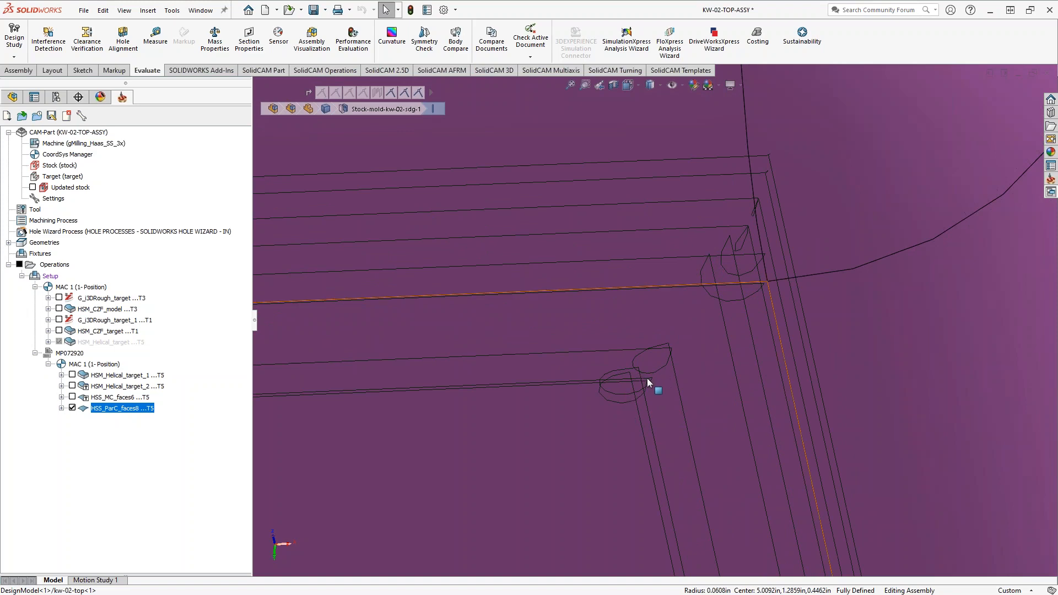
scroll(648, 378, up, 6)
middle_drag(515, 405, 422, 377)
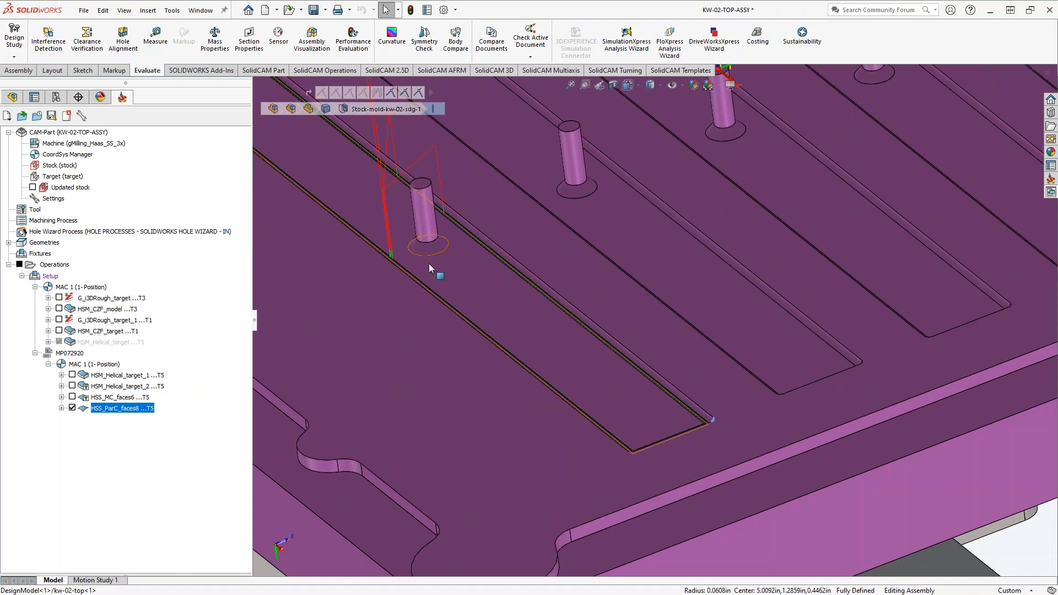
scroll(429, 264, up, 3)
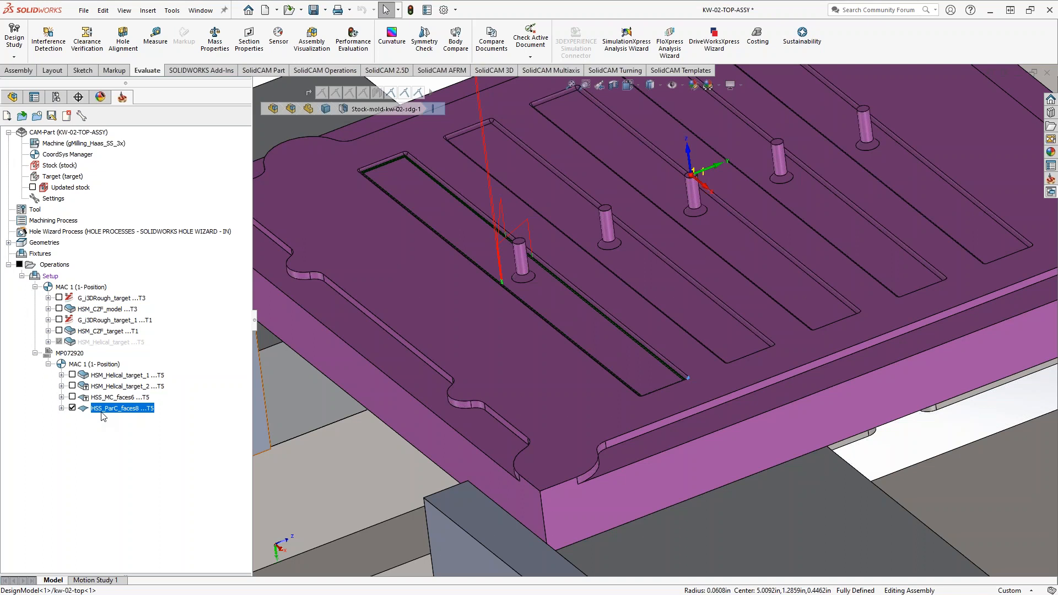
click(72, 408)
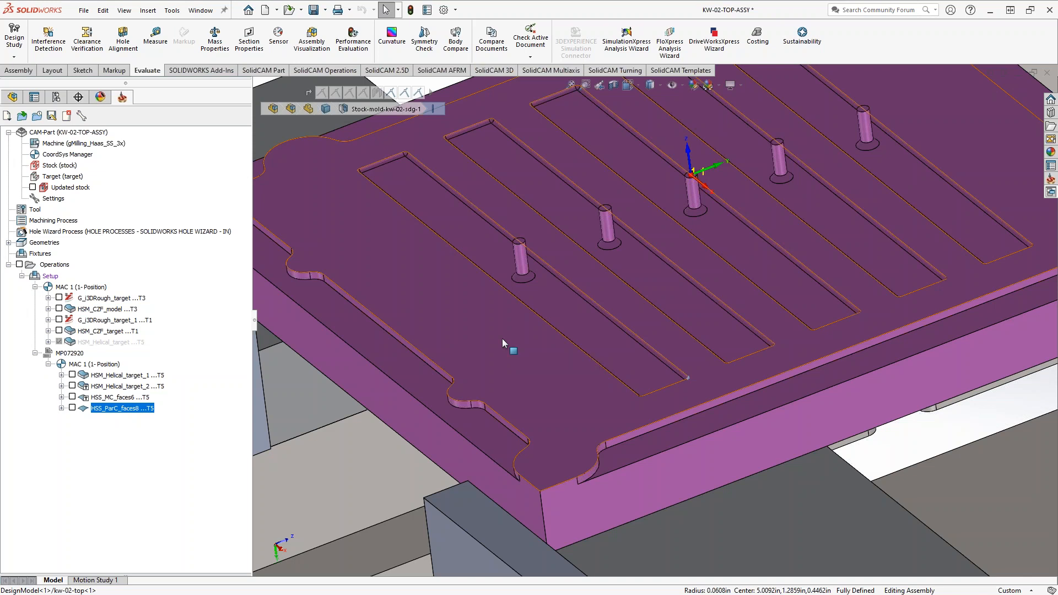
mouse_move(514, 346)
middle_down()
mouse_move(526, 335)
mouse_move(519, 358)
middle_up()
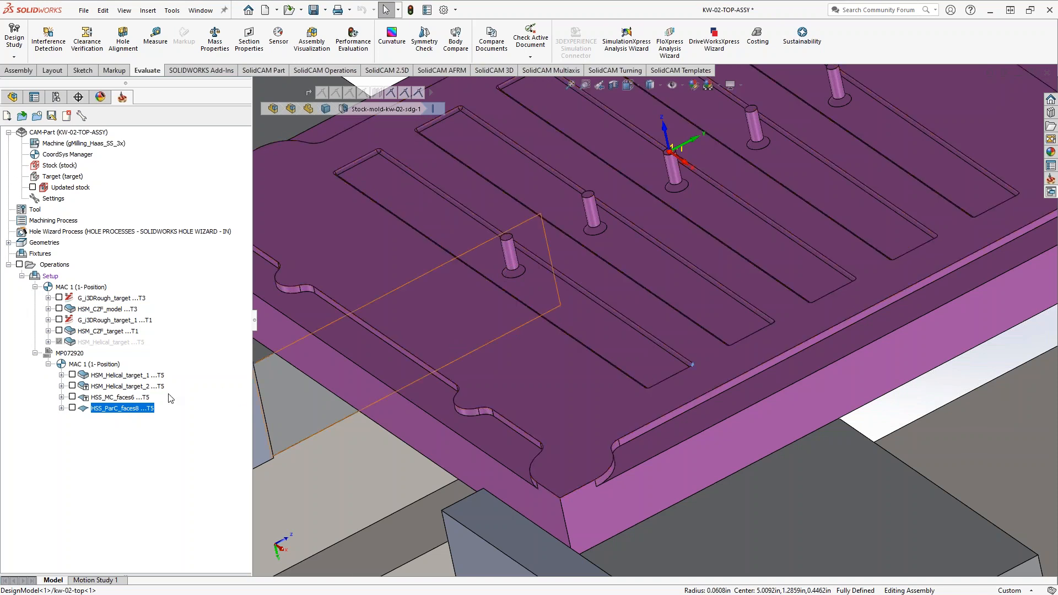
Display the HSM_Helical_target_2 tool path, and review the pass settings and alternative technologies of the HSM_Helical_target_1 operation
click(72, 386)
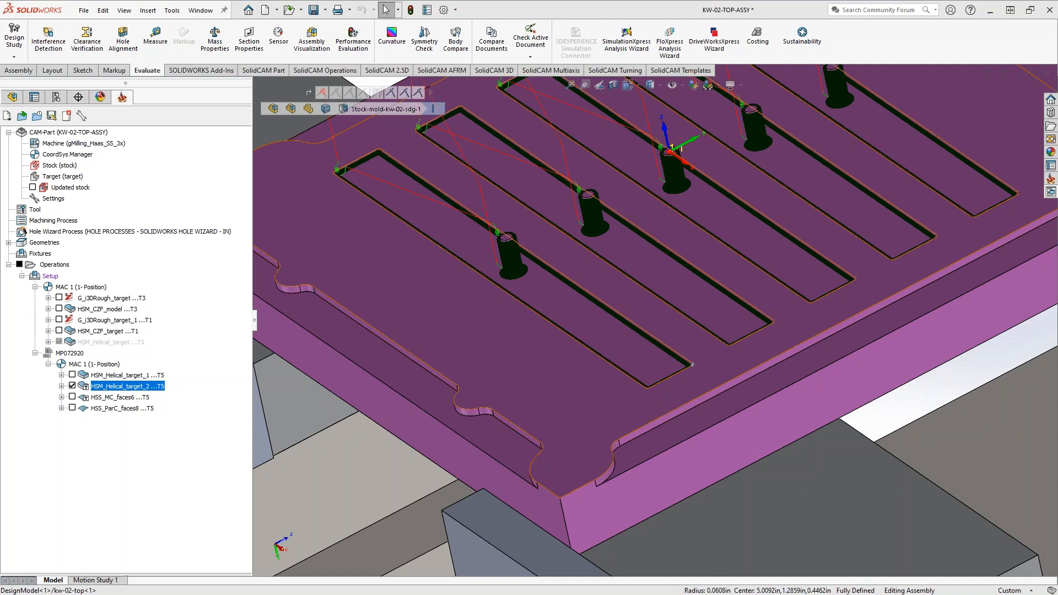
double_click(107, 376)
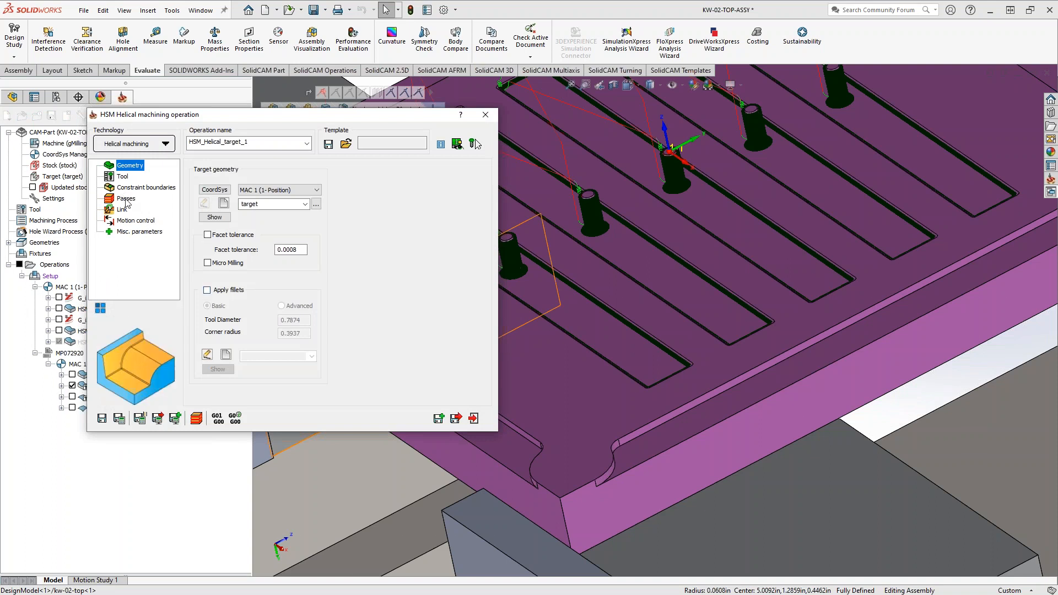
click(125, 199)
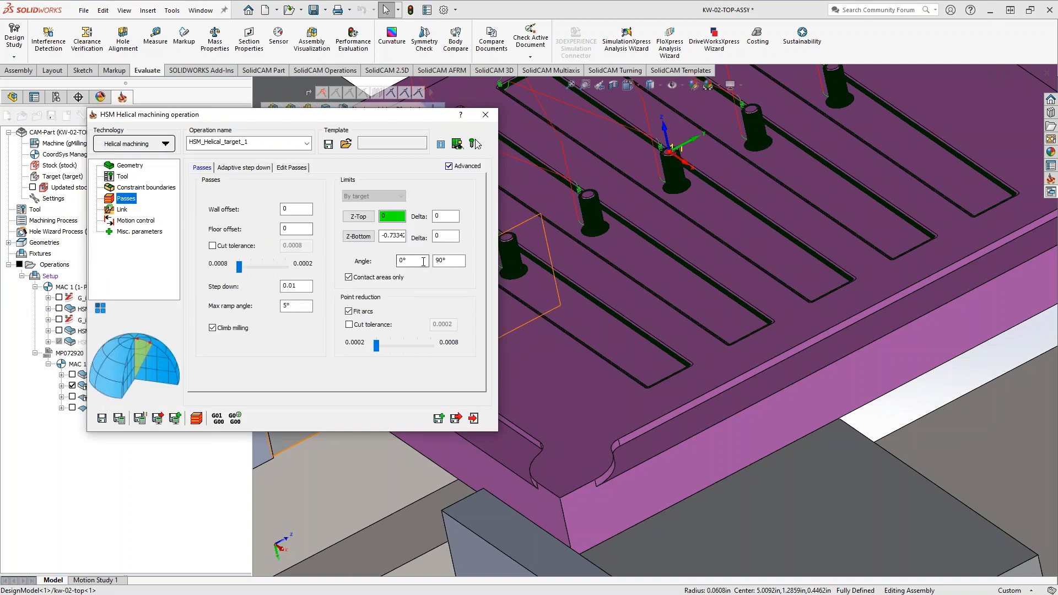
click(153, 145)
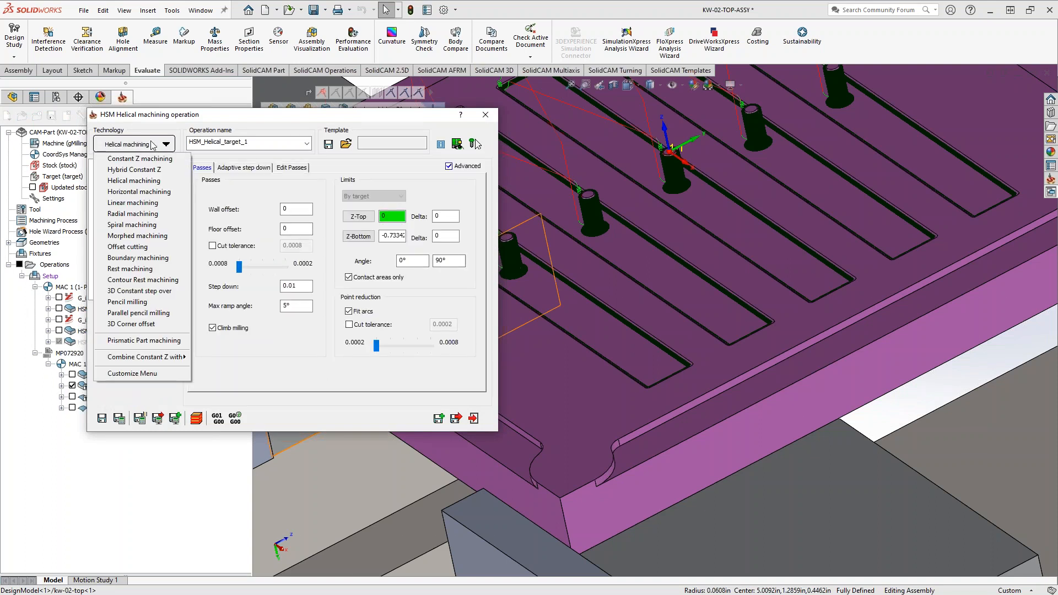
mouse_move(177, 361)
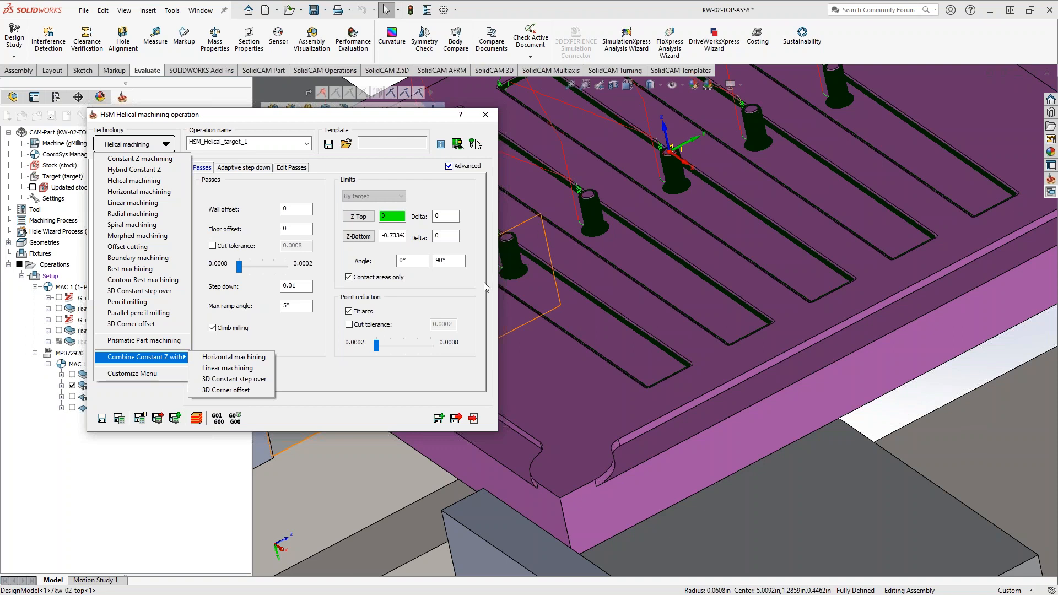
click(303, 287)
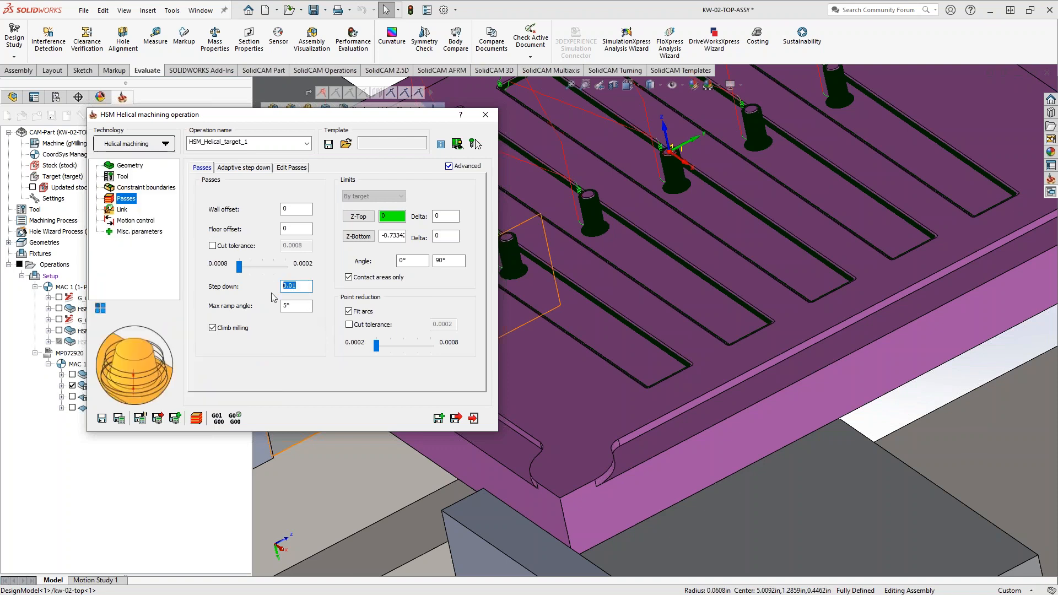
click(161, 144)
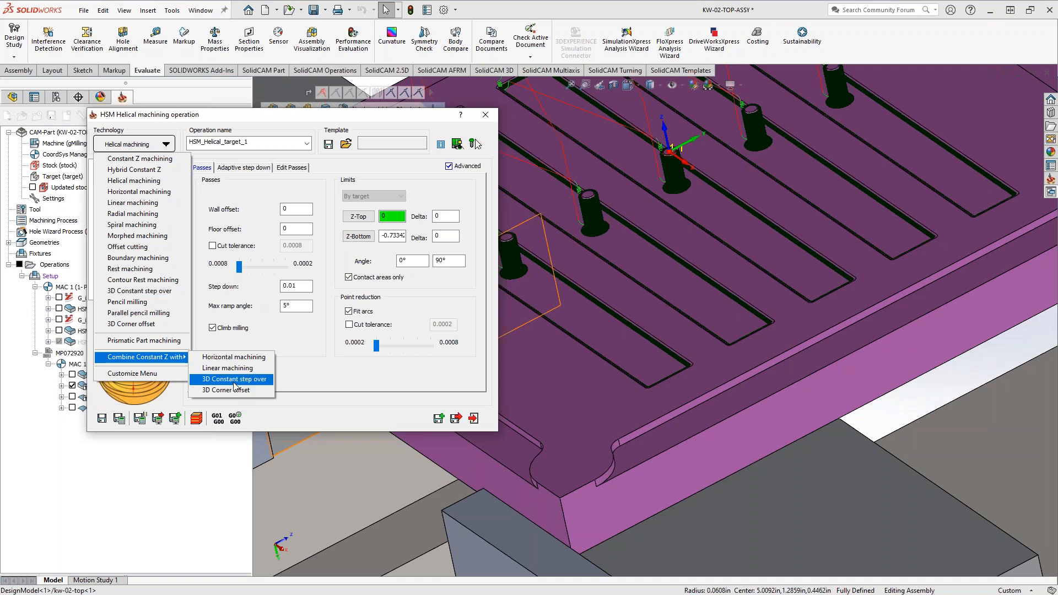
click(318, 369)
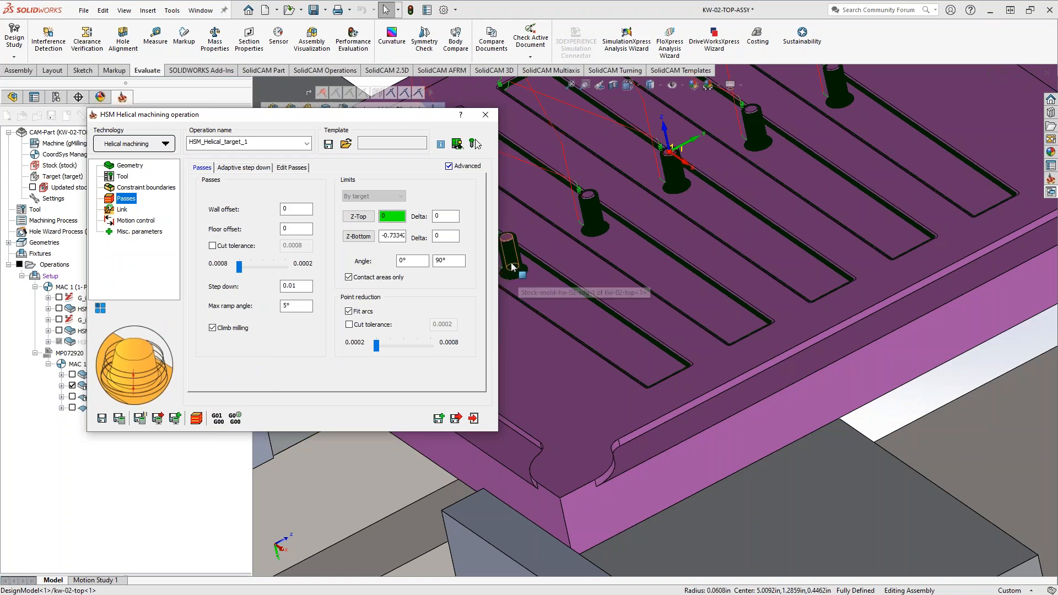
Examine the HSM_Helical_target_2 passes around the outermost pin and its flared base, and hide the tool path
scroll(537, 284, down, 3)
scroll(587, 289, up, 5)
scroll(606, 303, up, 5)
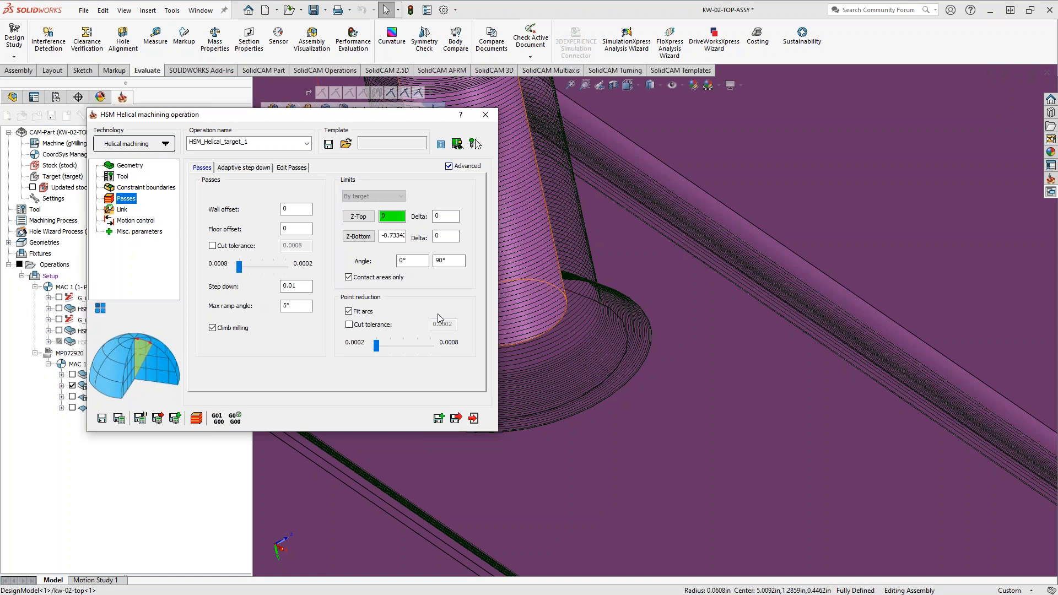
click(474, 418)
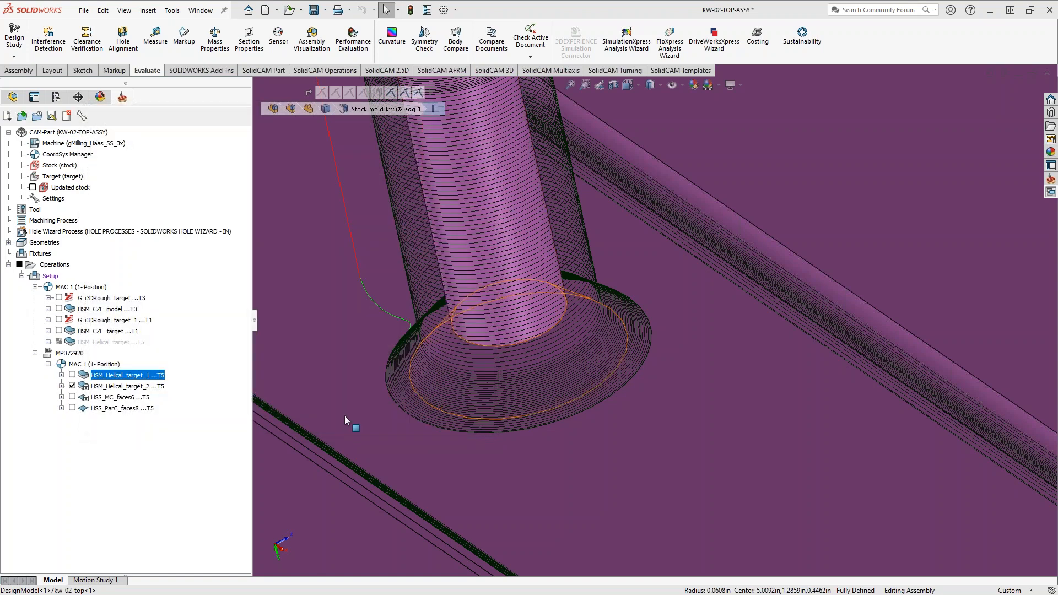
click(72, 386)
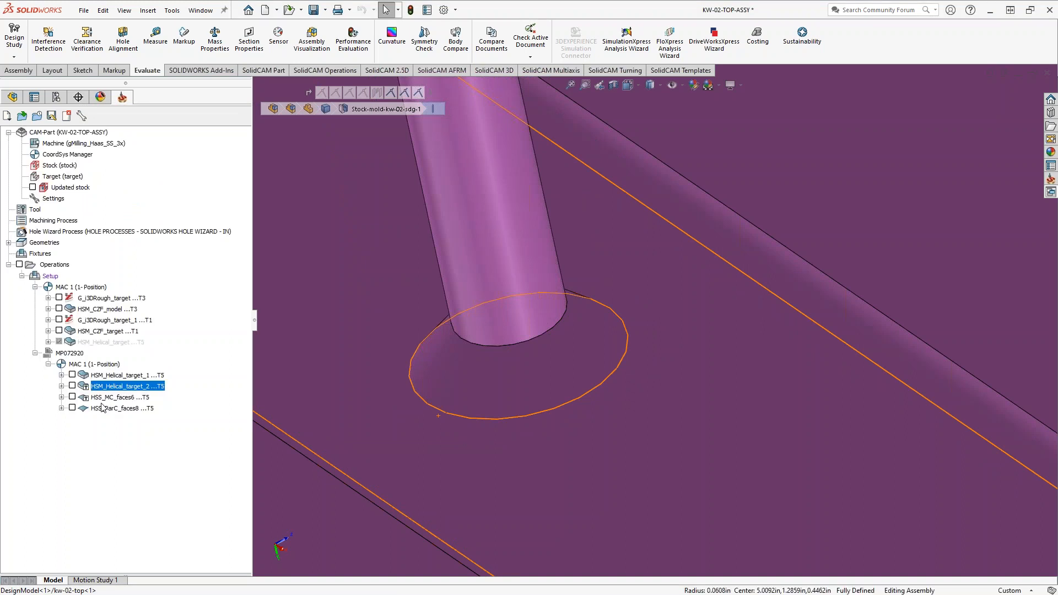
Inspect the bare outermost pin, and review the adaptive step down, passes and technology options of HSM_Helical_target_1 without changing them
scroll(477, 364, up, 5)
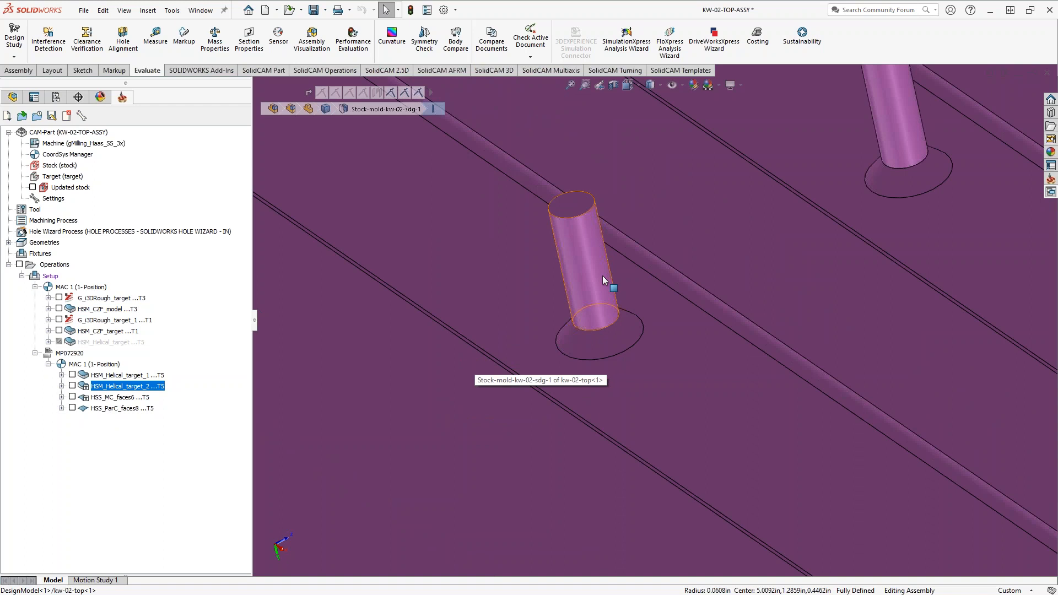
middle_drag(601, 303, 589, 261)
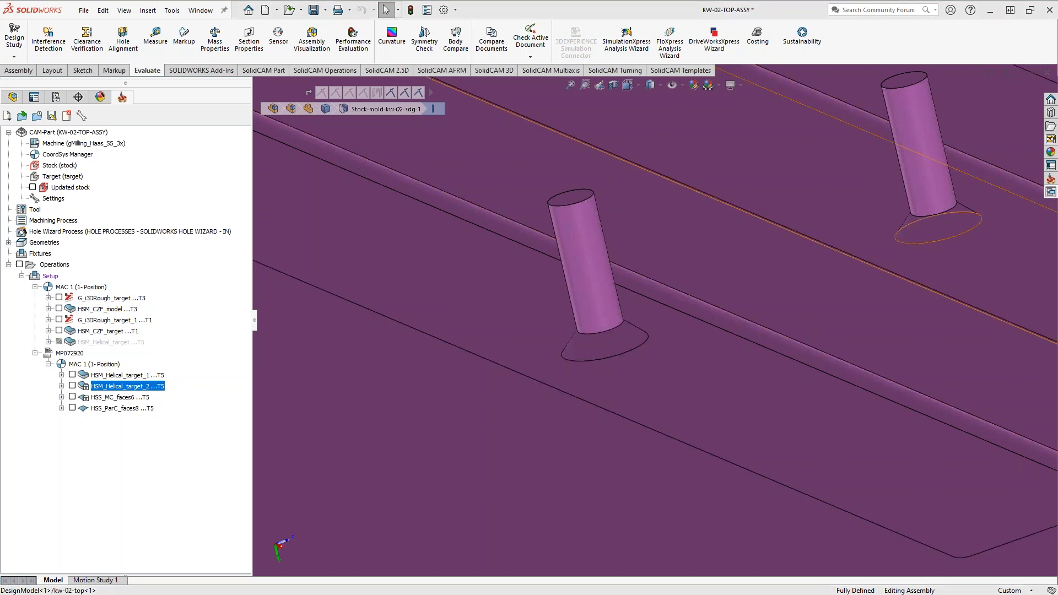
click(113, 376)
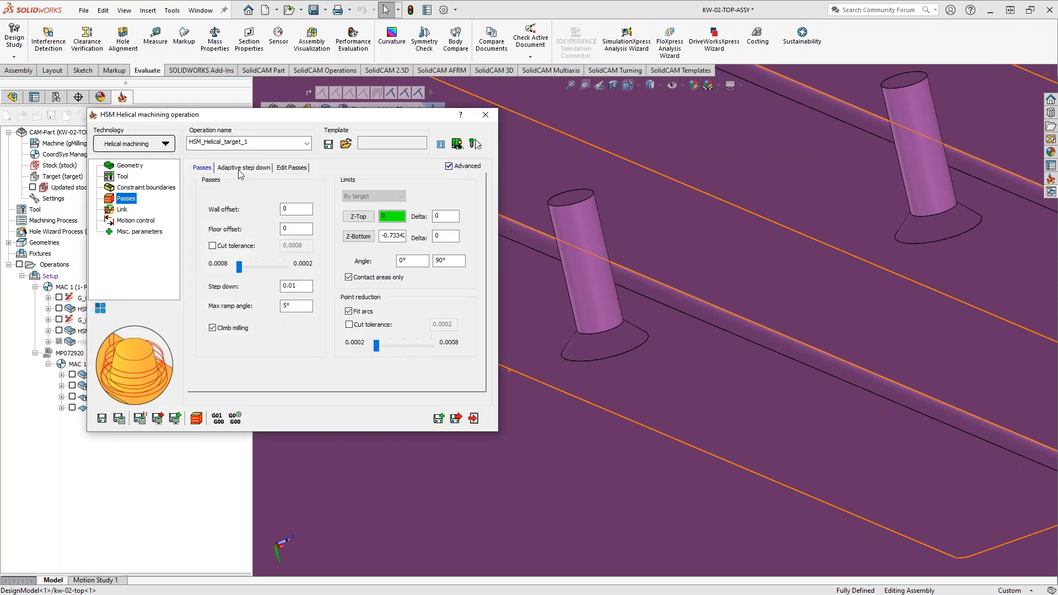
click(242, 169)
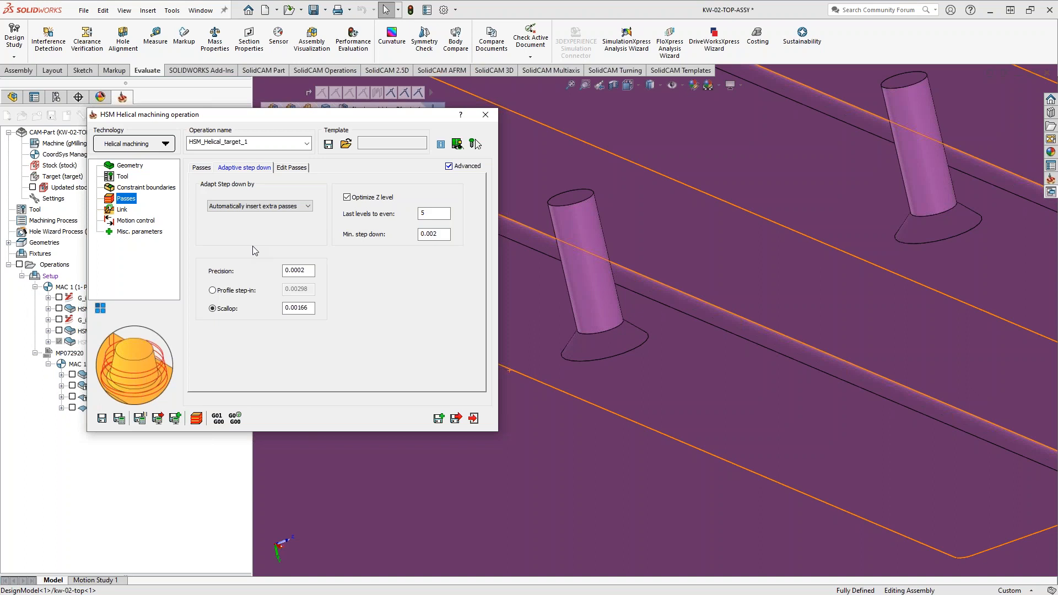
click(202, 168)
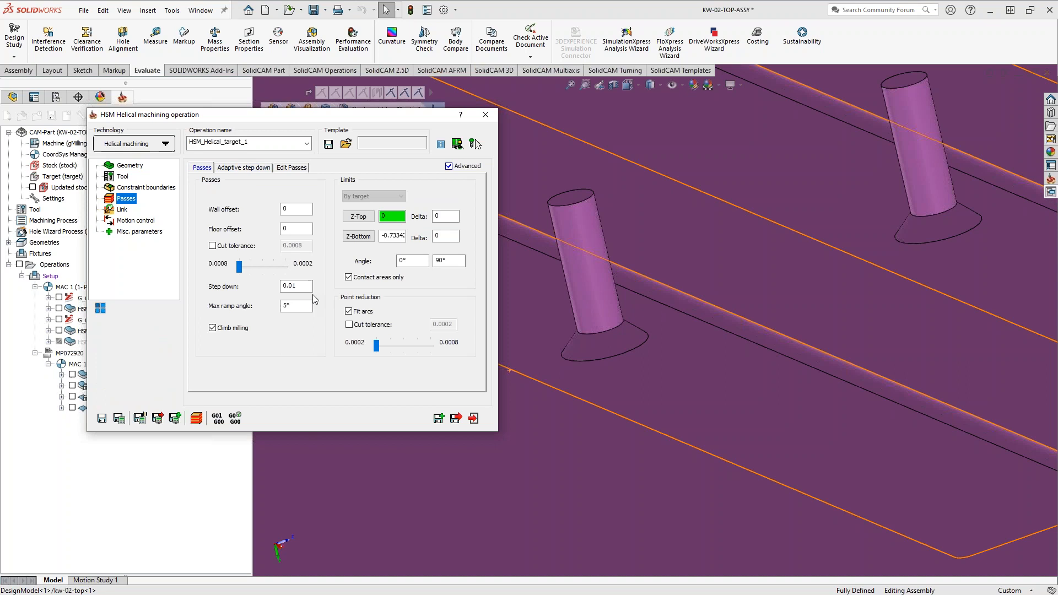
click(163, 146)
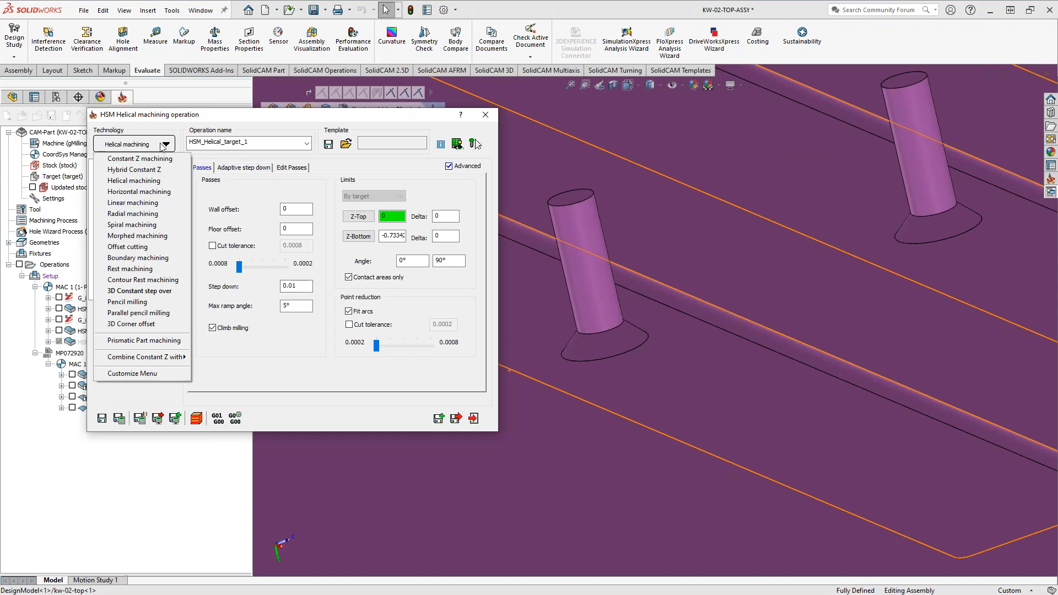
click(486, 114)
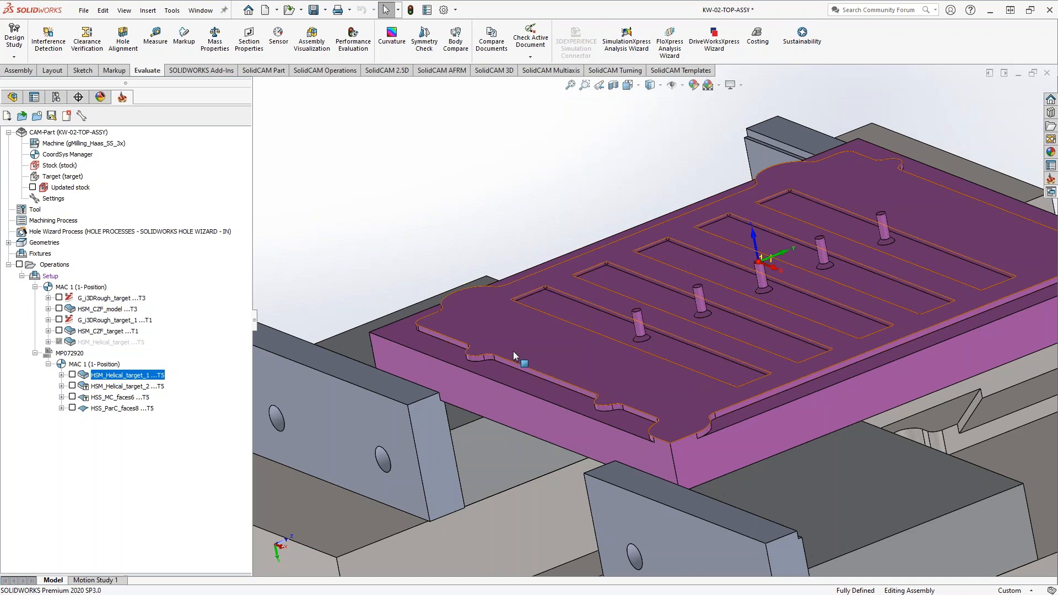
Add a Profile milling operation after HSS_MC_faces6 for the outermost pin
scroll(607, 353, down, 5)
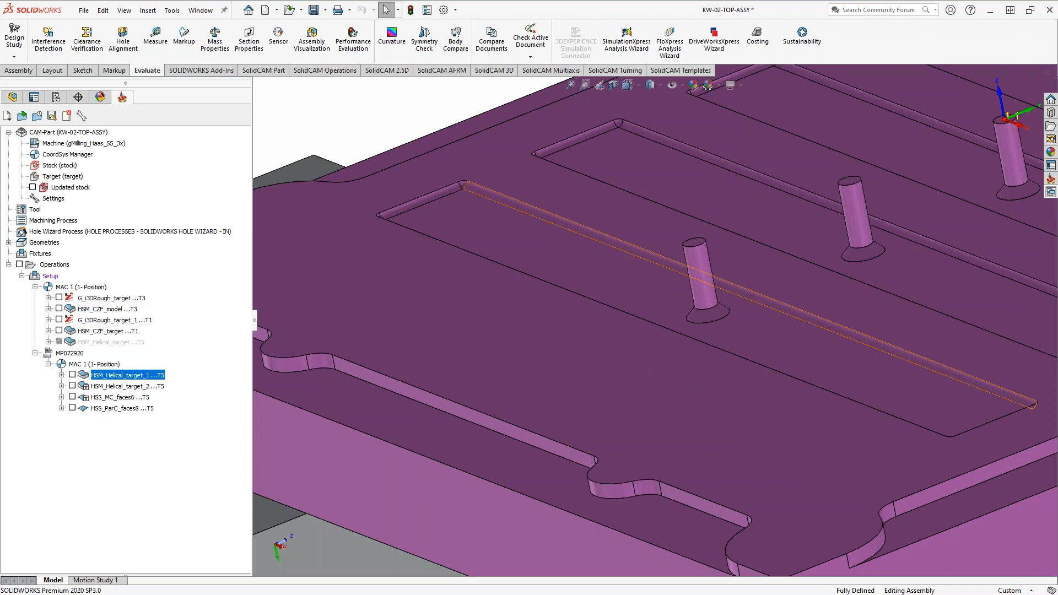
scroll(694, 281, down, 4)
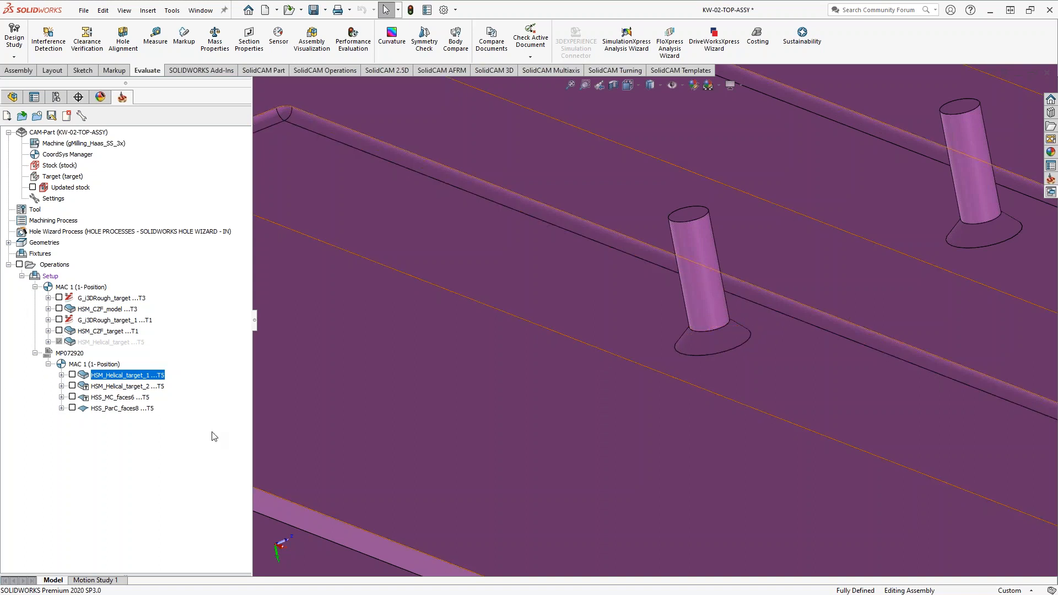
right_click(102, 398)
mouse_move(241, 39)
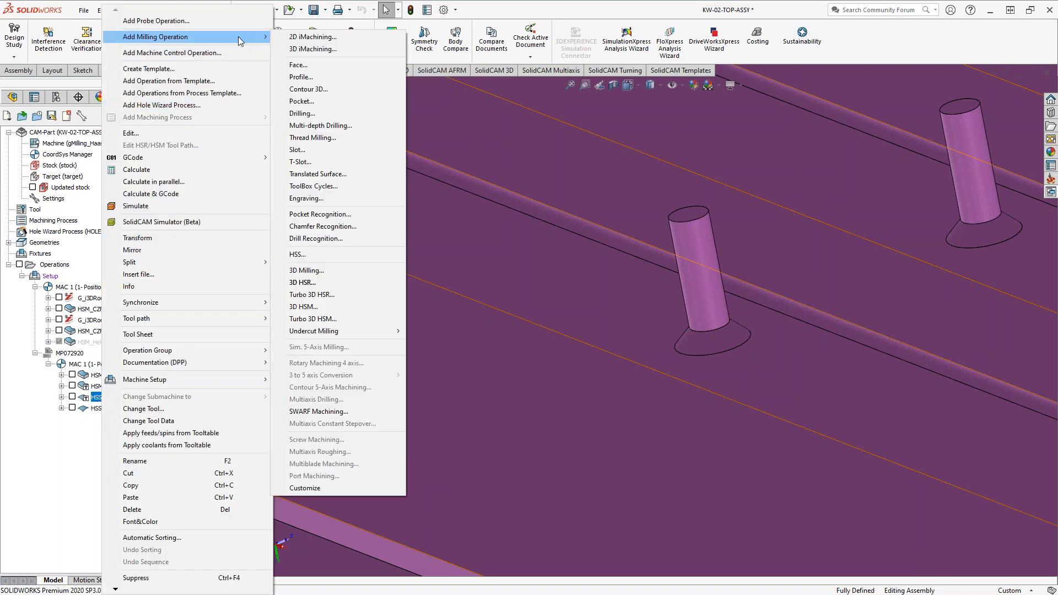
click(312, 79)
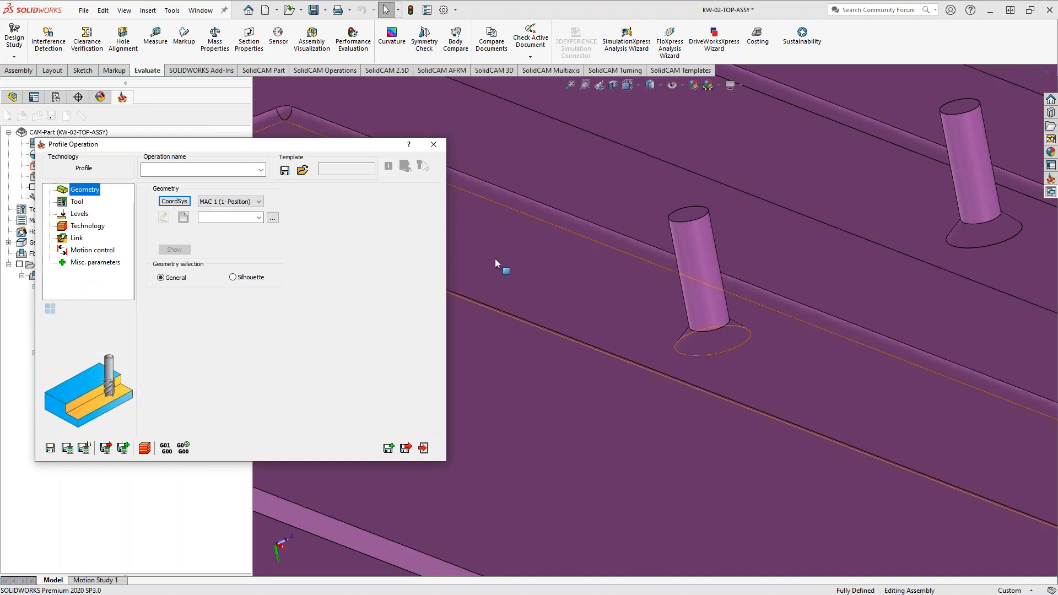
Define a new profile geometry from the circular top edge of the outermost pin, and accept the chain
click(184, 219)
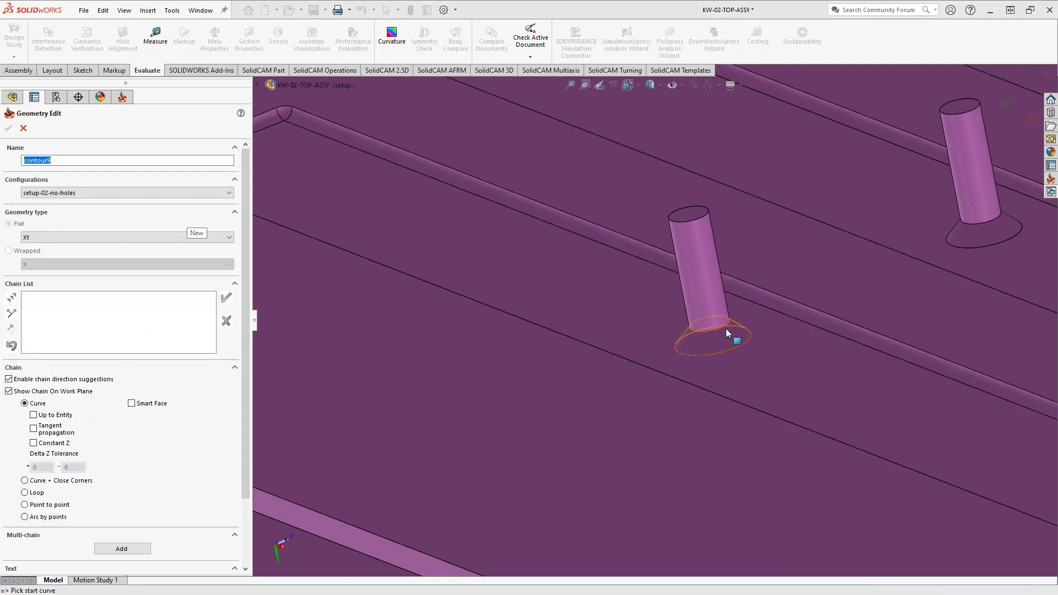
mouse_move(746, 354)
middle_down()
mouse_move(745, 373)
mouse_move(746, 362)
middle_up()
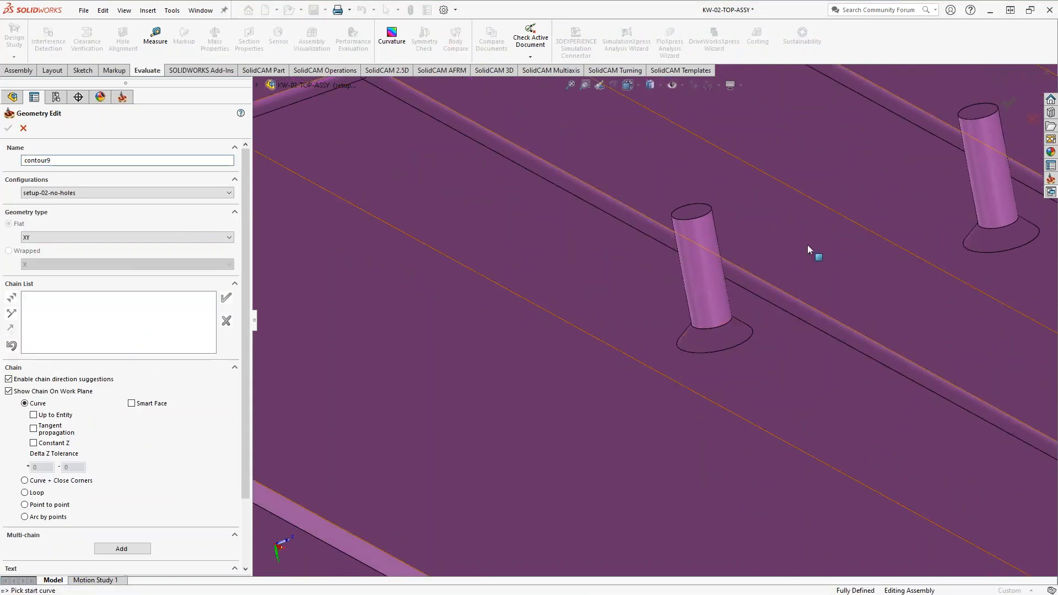
click(705, 220)
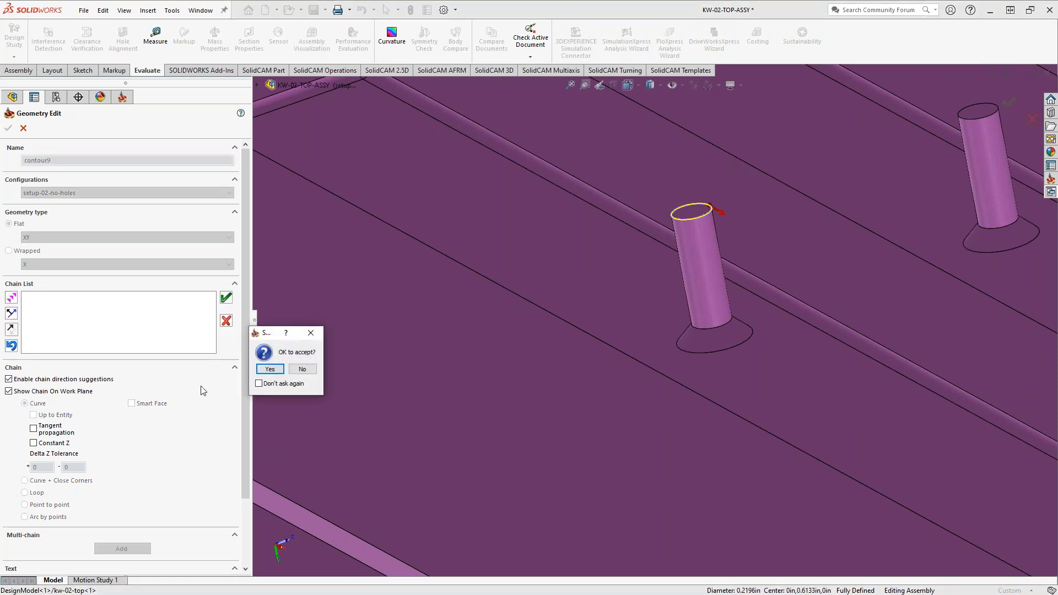
click(270, 369)
click(8, 128)
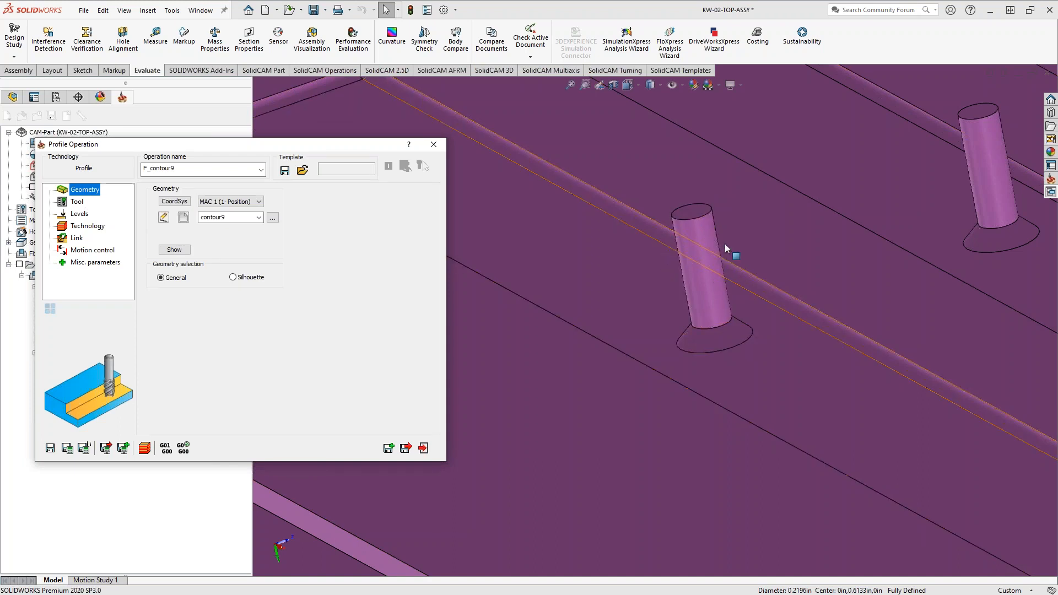
Assign tool 5, the 0.125 inch bull nose mill, to the profile operation and open its milling level settings
click(77, 203)
click(234, 361)
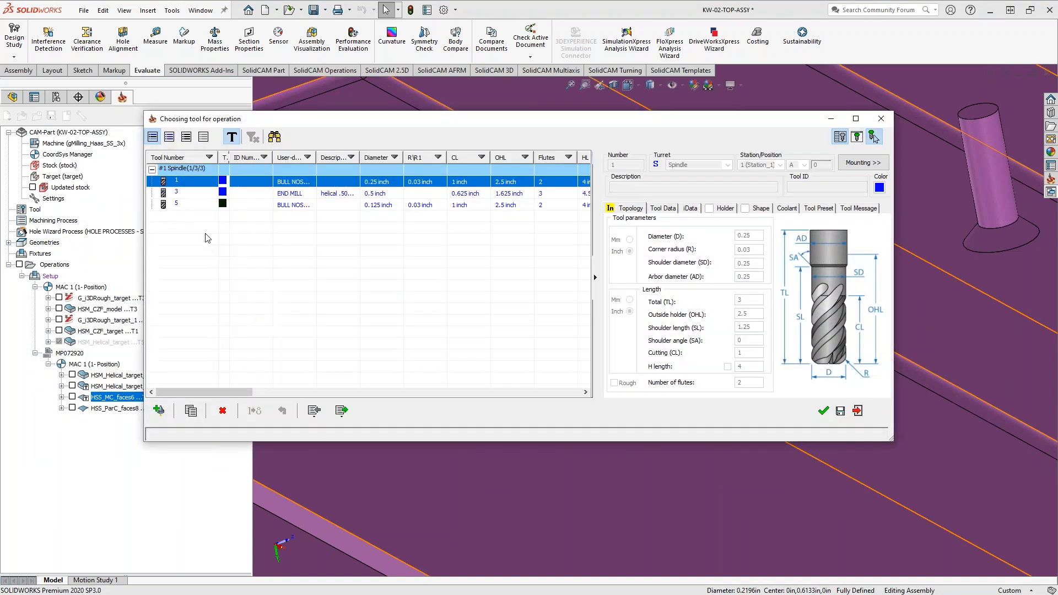
click(193, 202)
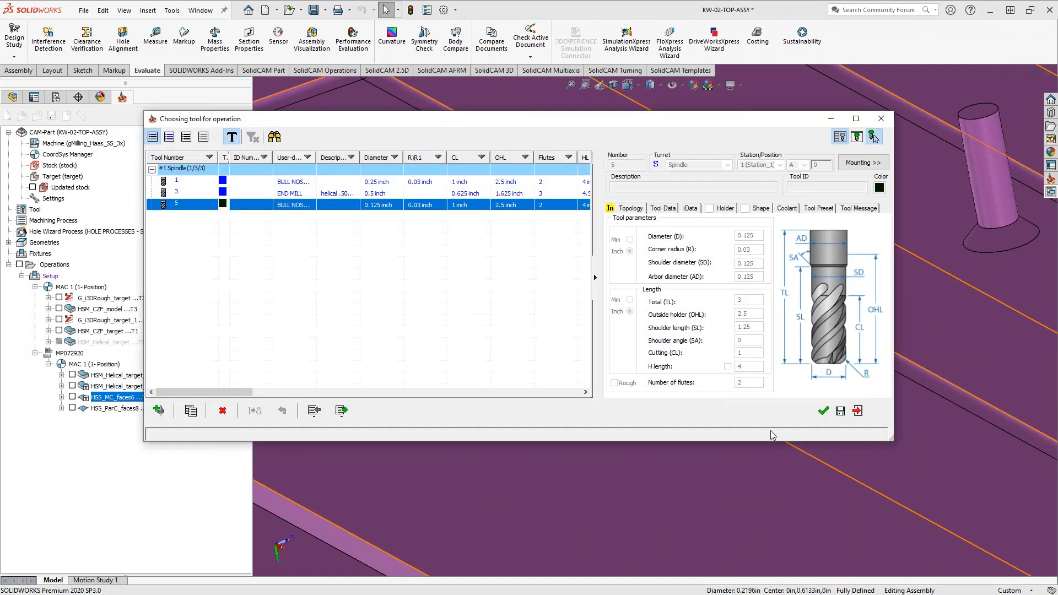
click(825, 411)
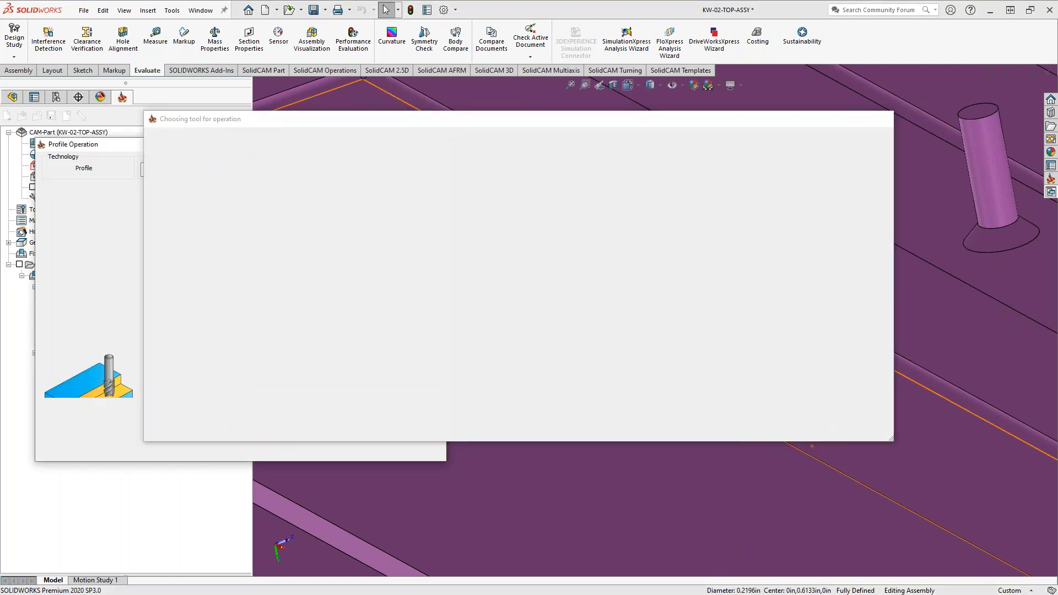
click(82, 214)
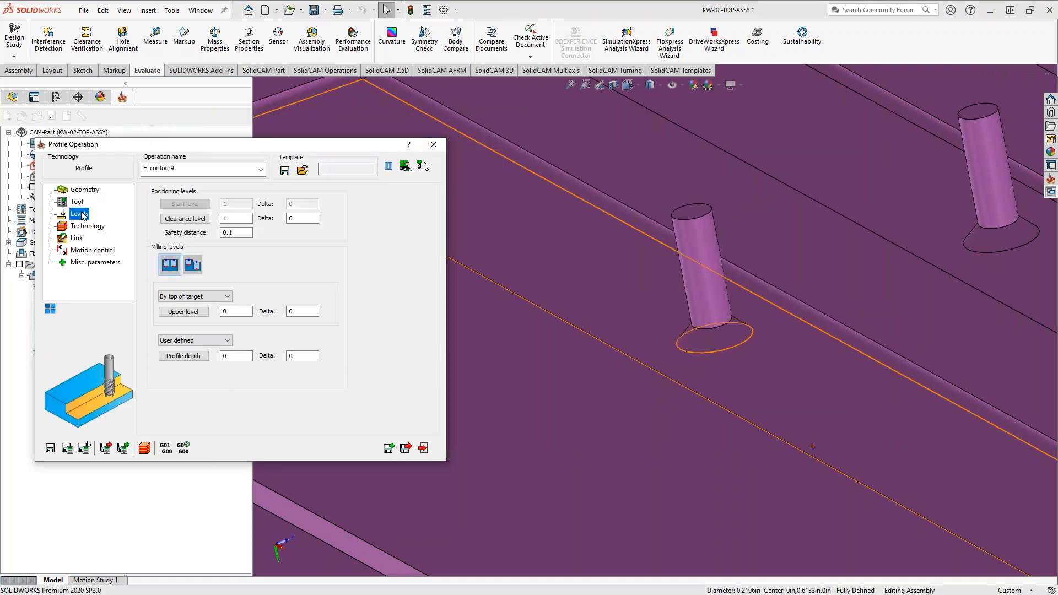
Set the profile's upper level from the pin's top face and its profile depth from the pin's lower edge above the conical base
click(183, 312)
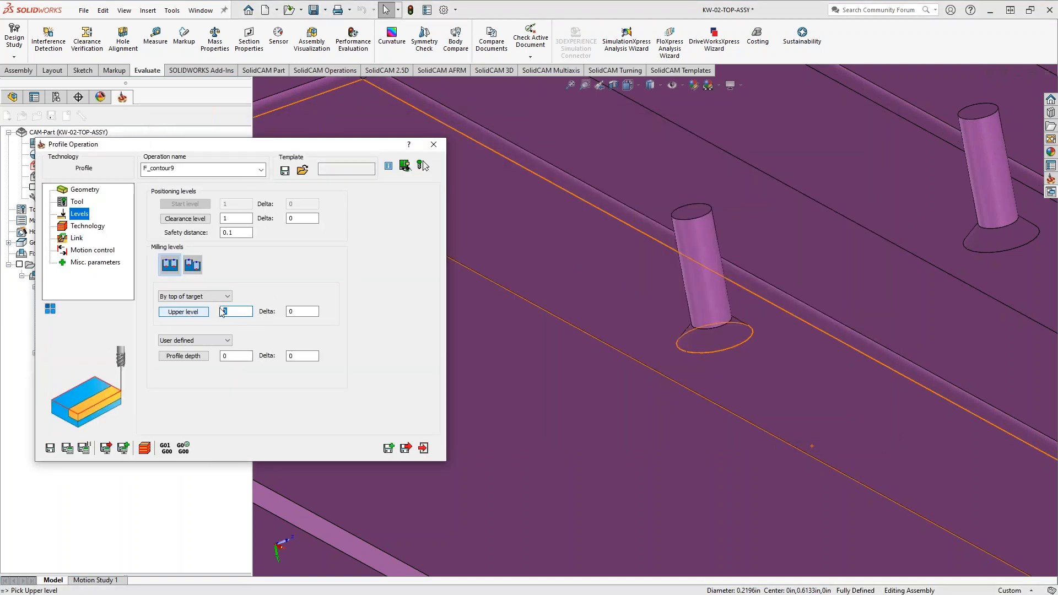
click(702, 213)
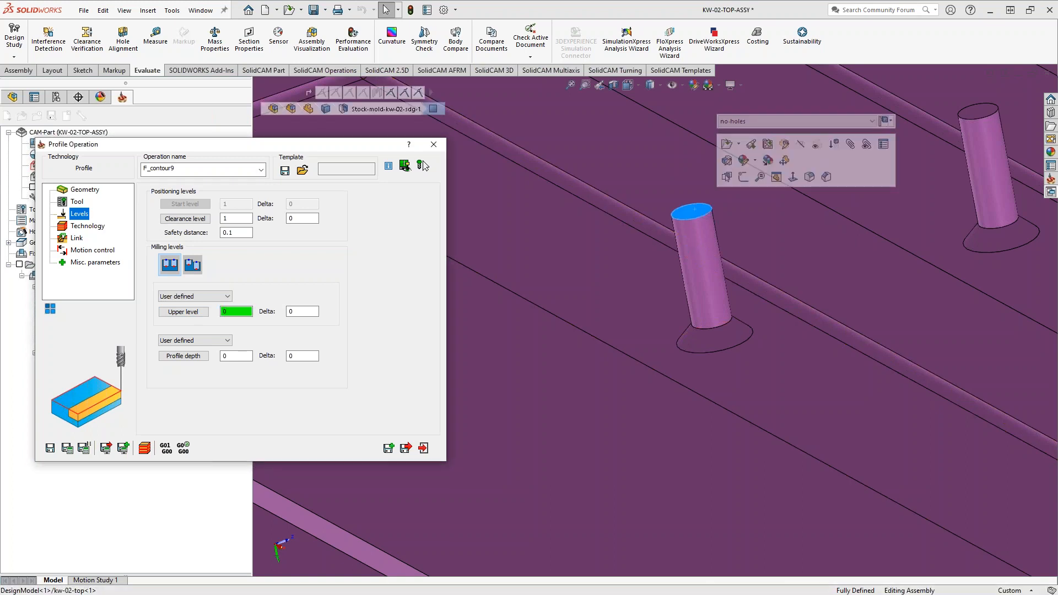
click(184, 356)
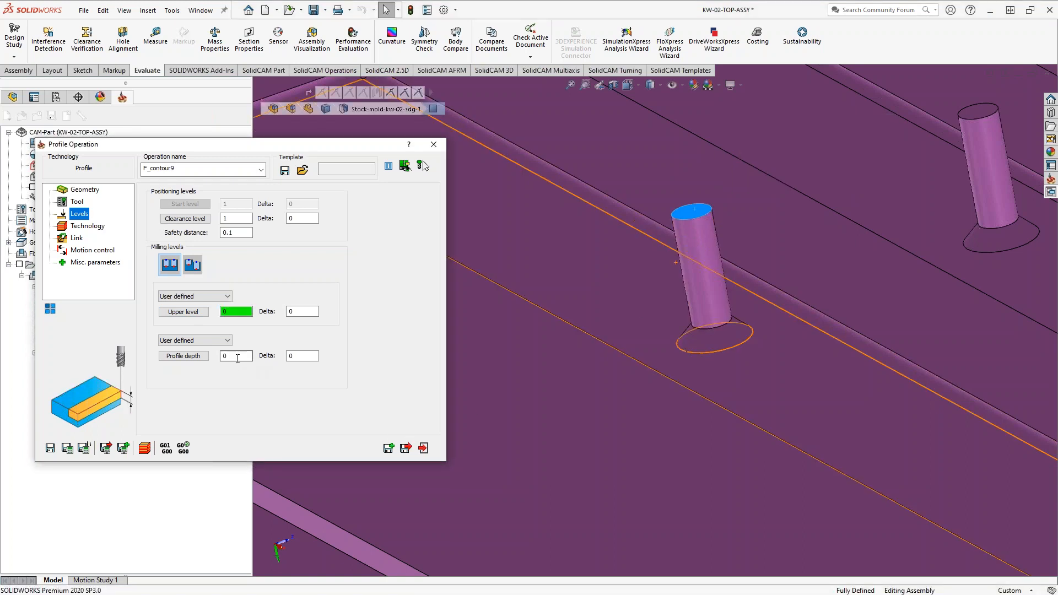
click(711, 328)
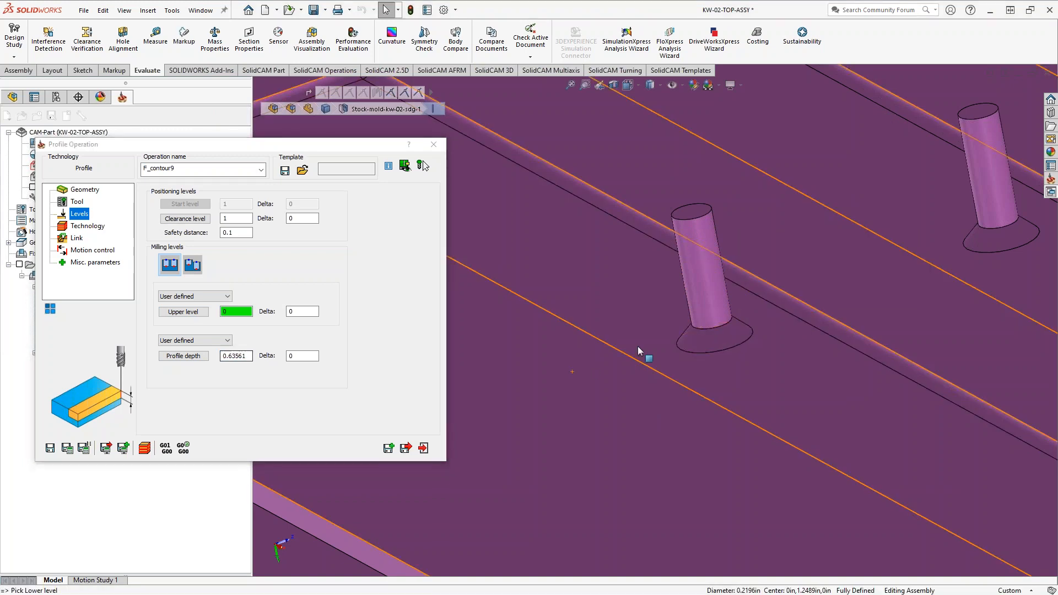
click(717, 330)
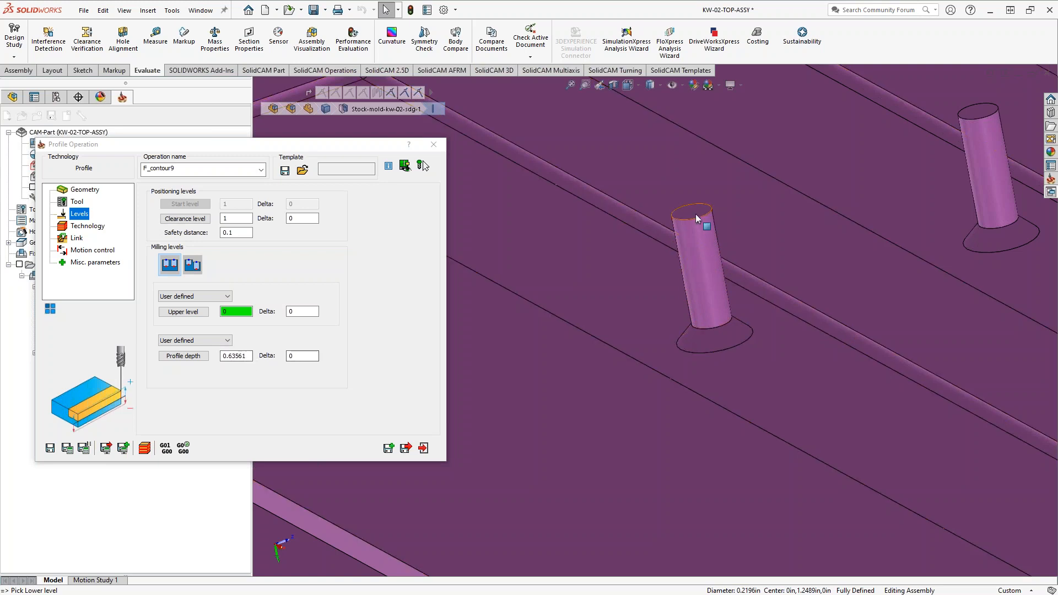
click(719, 326)
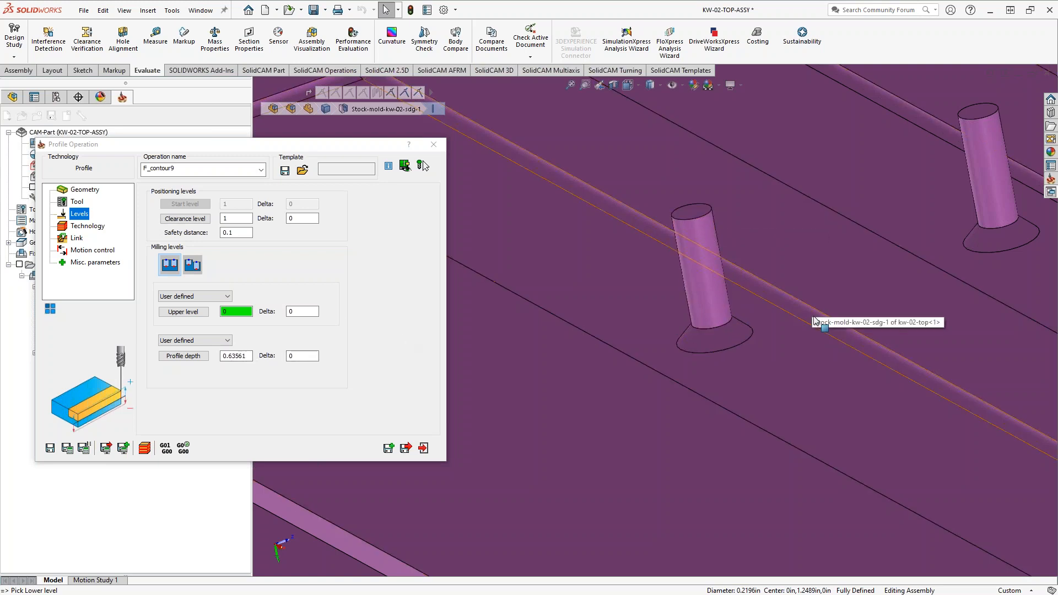
Set the finish step down to 0.03 and the depth type to Helical, and check the helical data without changing it
click(83, 229)
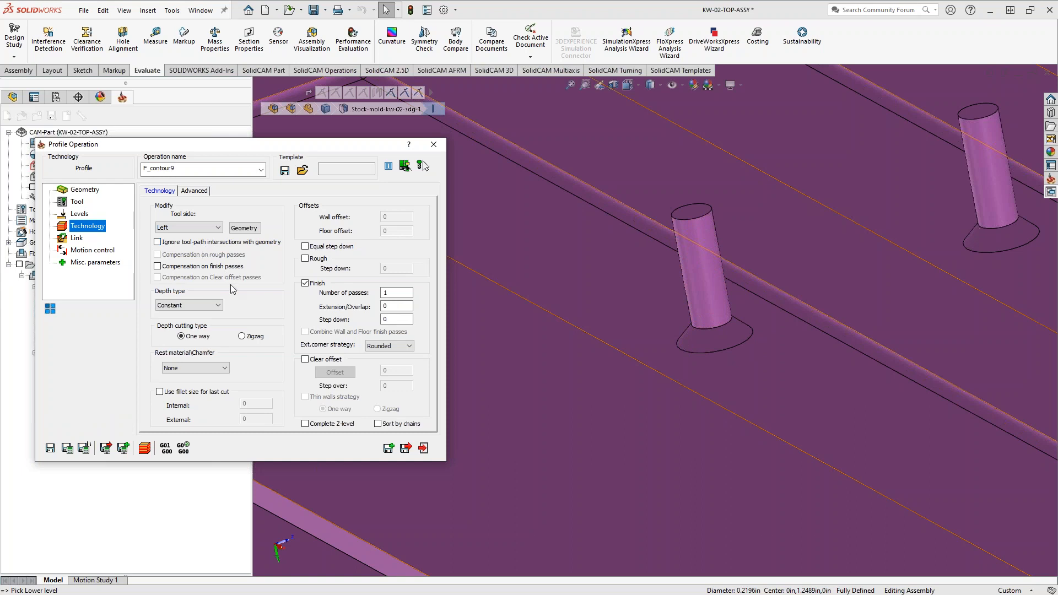
mouse_move(390, 321)
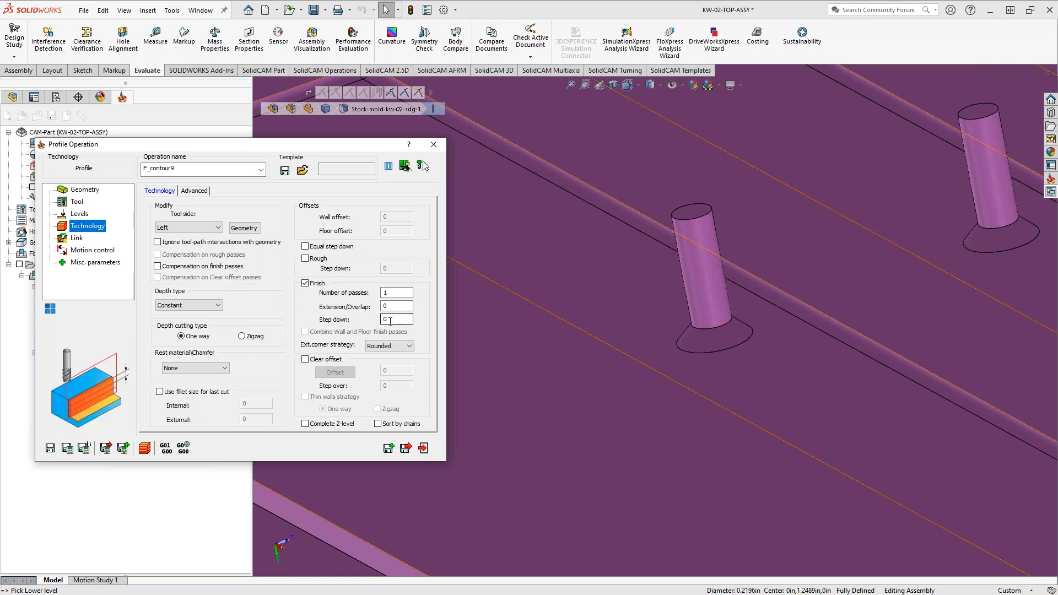
double_click(400, 321)
click(210, 312)
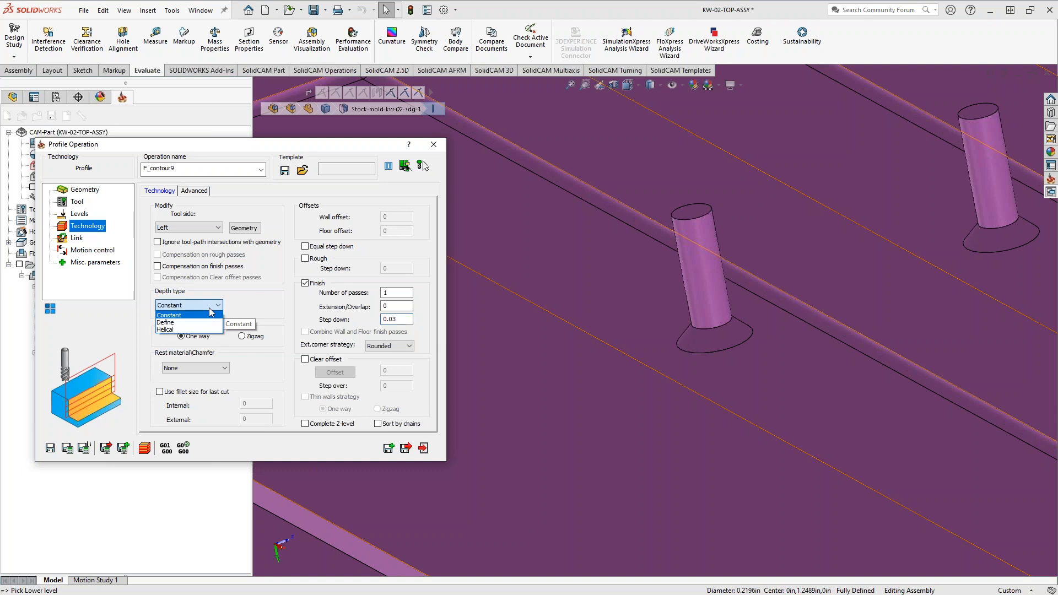
click(180, 337)
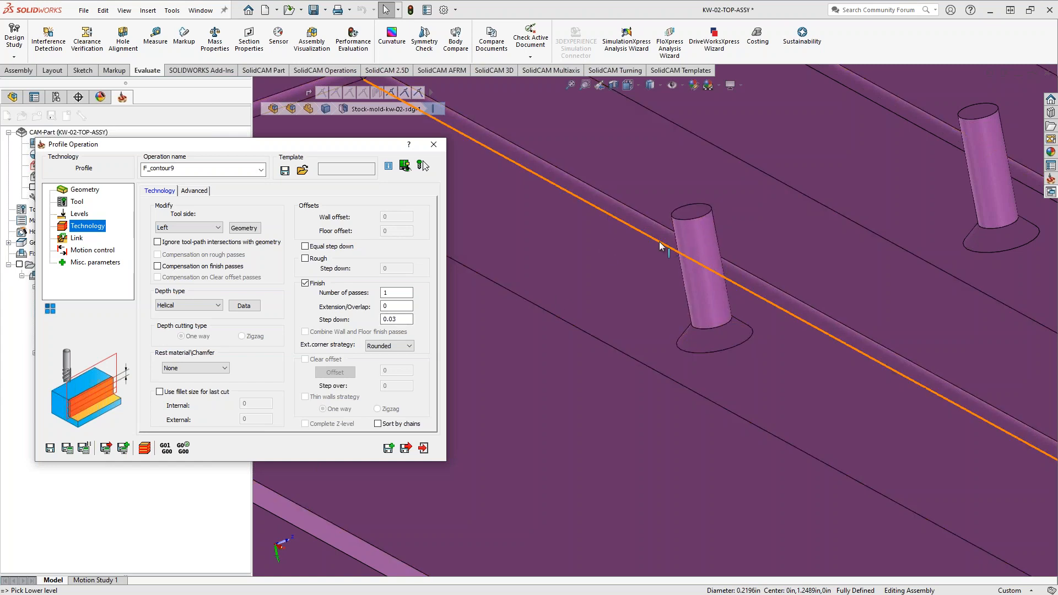
click(243, 307)
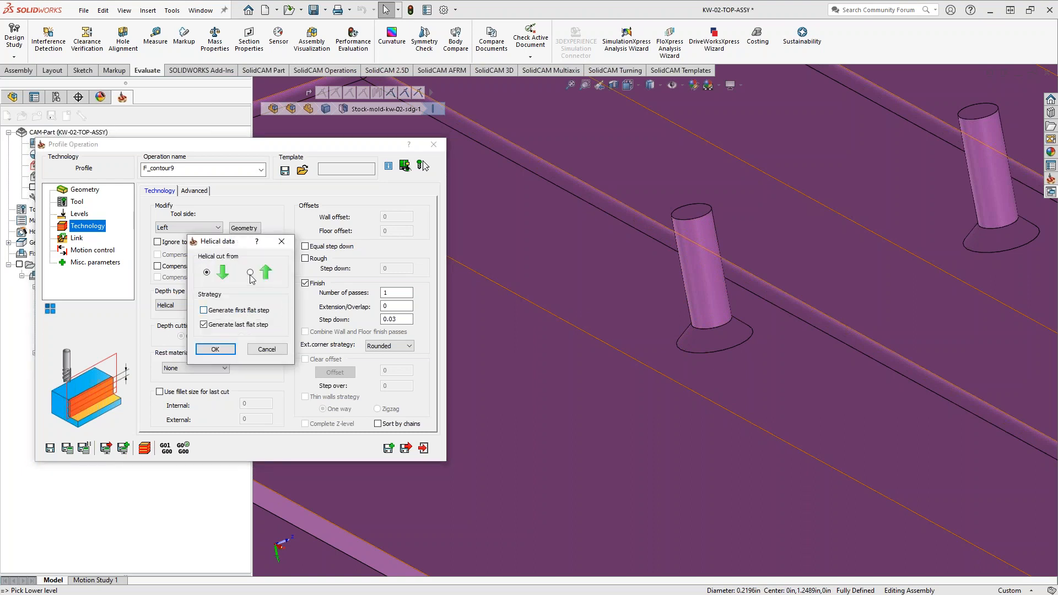
click(267, 350)
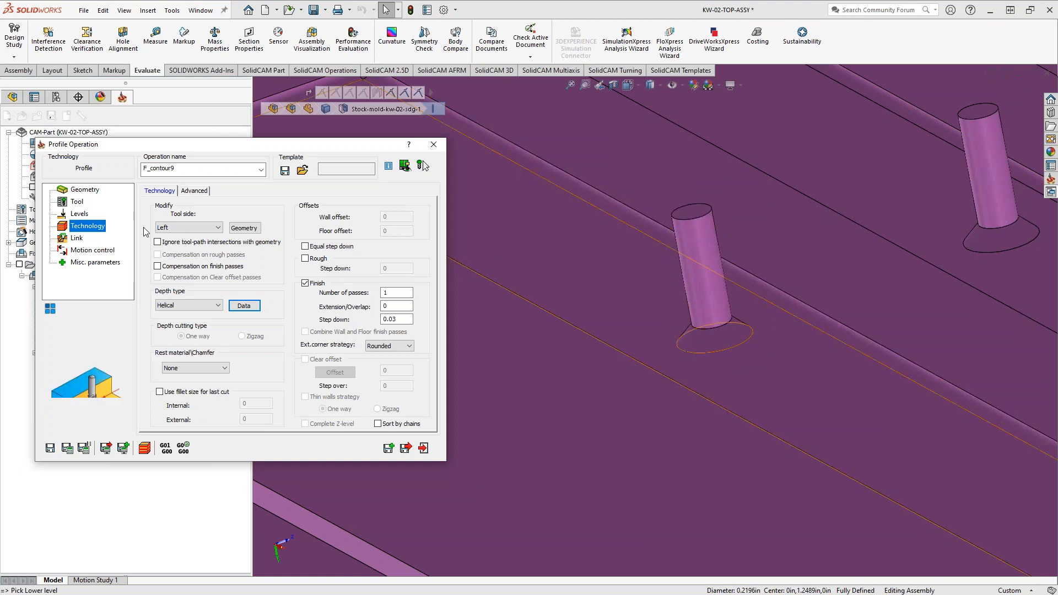
Set the lead in to Normal with a length of 0.03, and save and calculate the profile operation
click(77, 238)
click(229, 281)
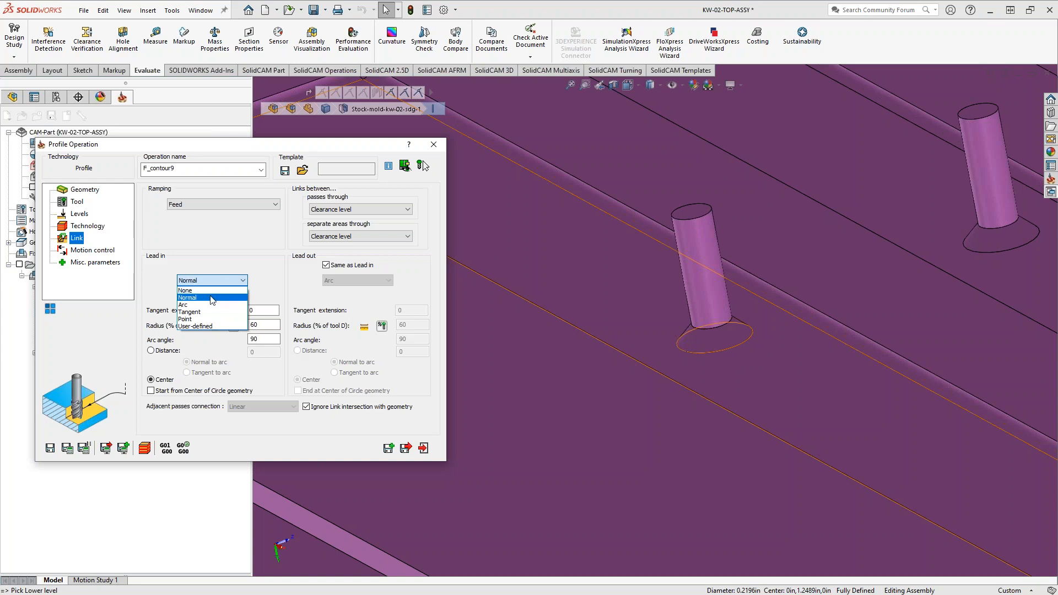
click(191, 297)
click(215, 327)
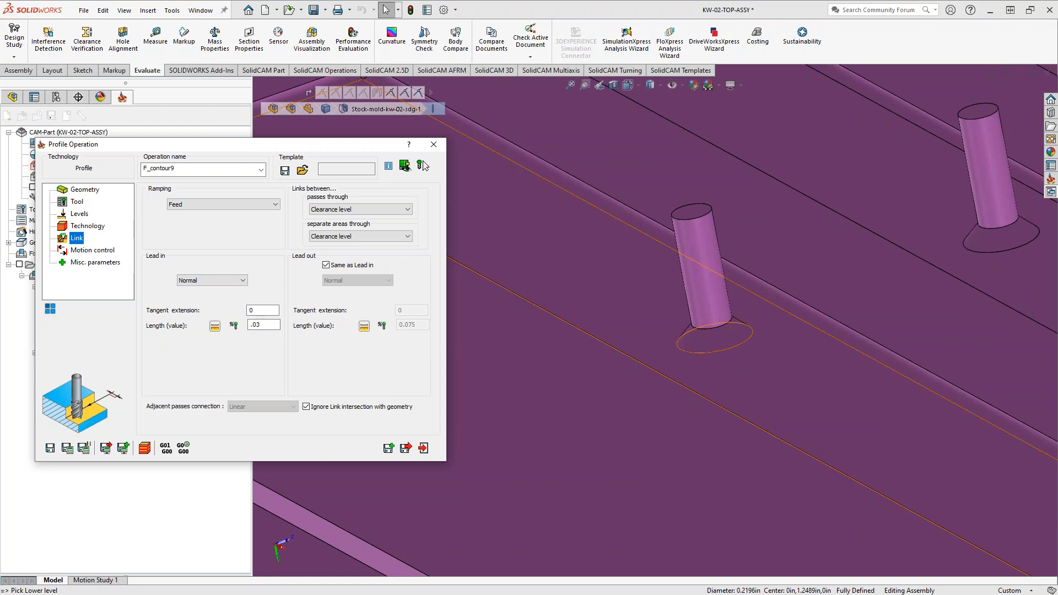
click(67, 447)
Inspect the helical toolpath around the pin down to its base, and review the first and last flat step options without changing them
middle_drag(703, 266, 654, 281)
scroll(741, 208, down, 5)
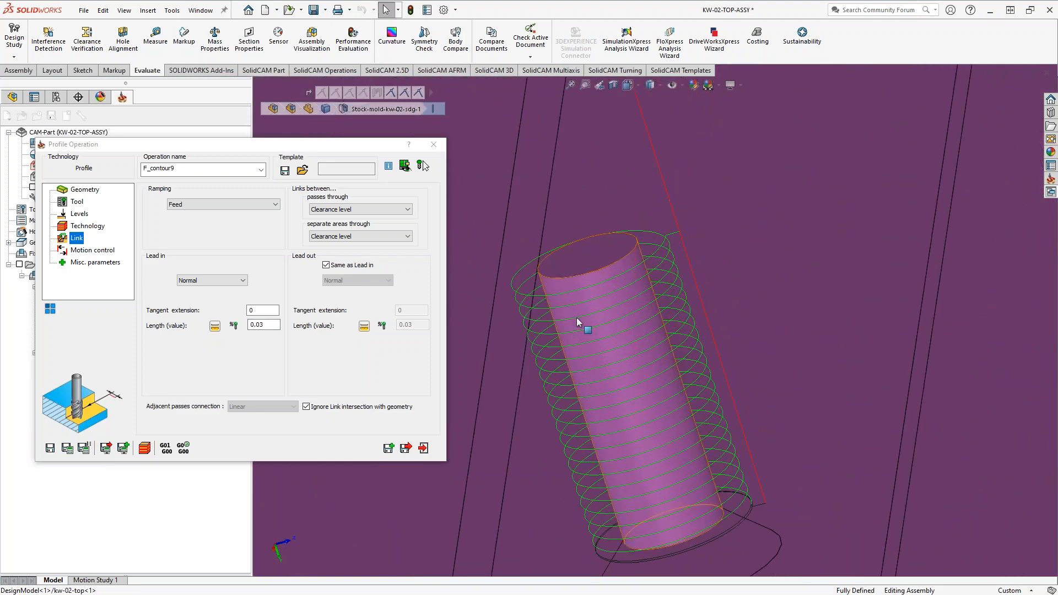
middle_drag(646, 535, 652, 544)
scroll(656, 528, down, 3)
middle_drag(653, 501, 653, 455)
click(86, 227)
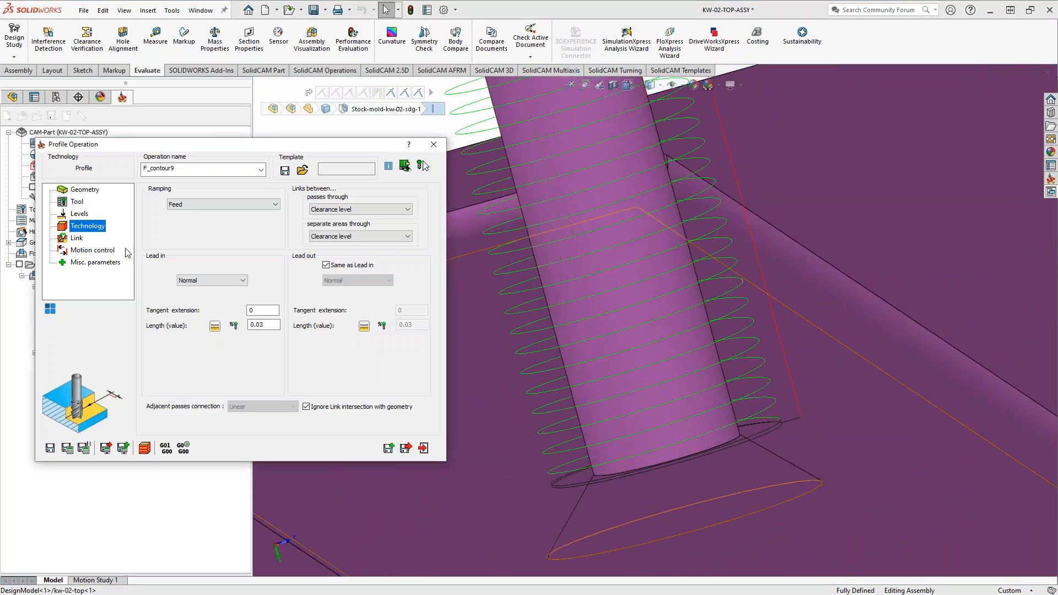
click(244, 306)
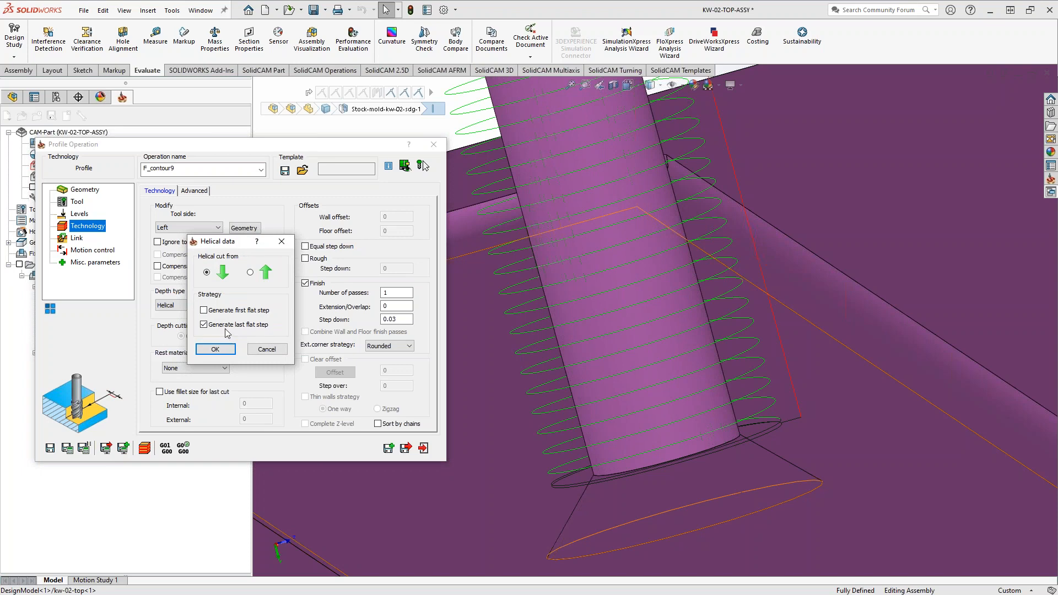
click(270, 352)
middle_drag(726, 447, 757, 460)
scroll(752, 462, up, 8)
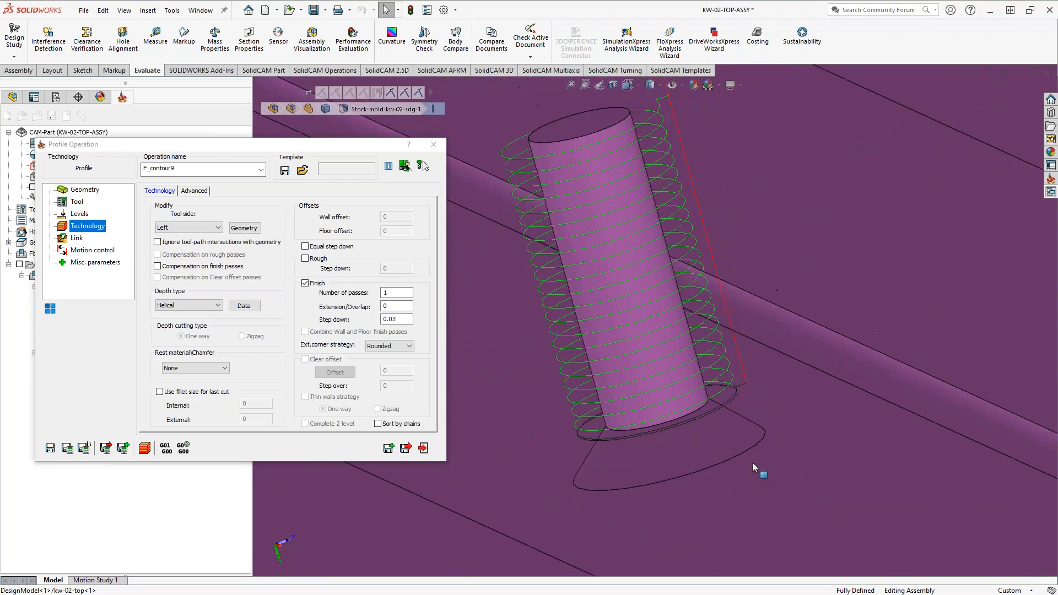
Exit the profile operation, display the HSS_MC_faces6 toolpath on the pin for comparison, and hide it again
click(423, 449)
click(72, 408)
click(72, 397)
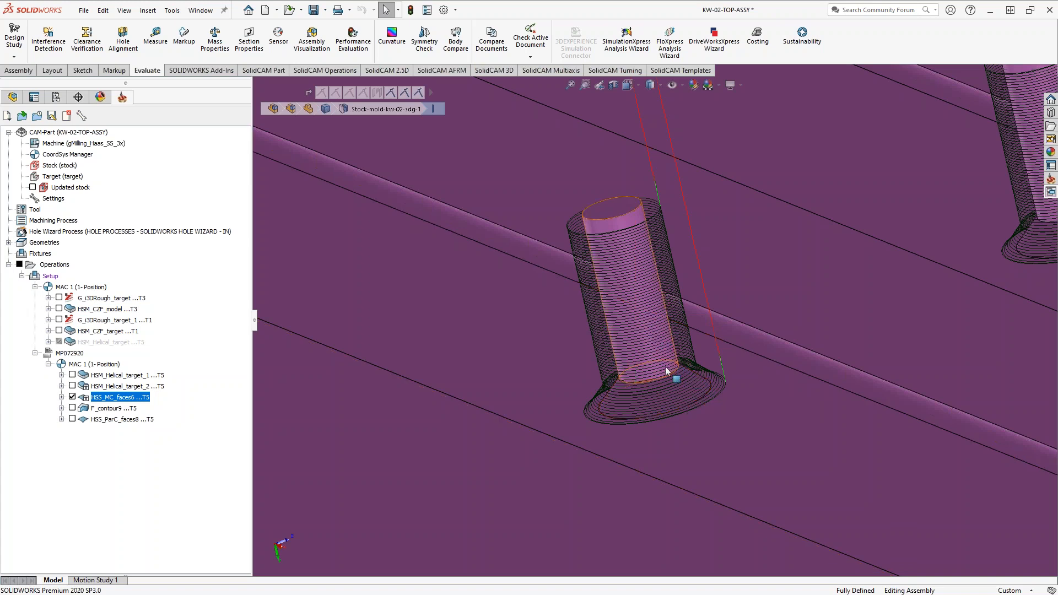
click(72, 396)
Inspect the rounded corner where the two legs of an L-shaped slot meet
scroll(709, 466, up, 5)
middle_drag(719, 409, 795, 307)
scroll(795, 306, up, 8)
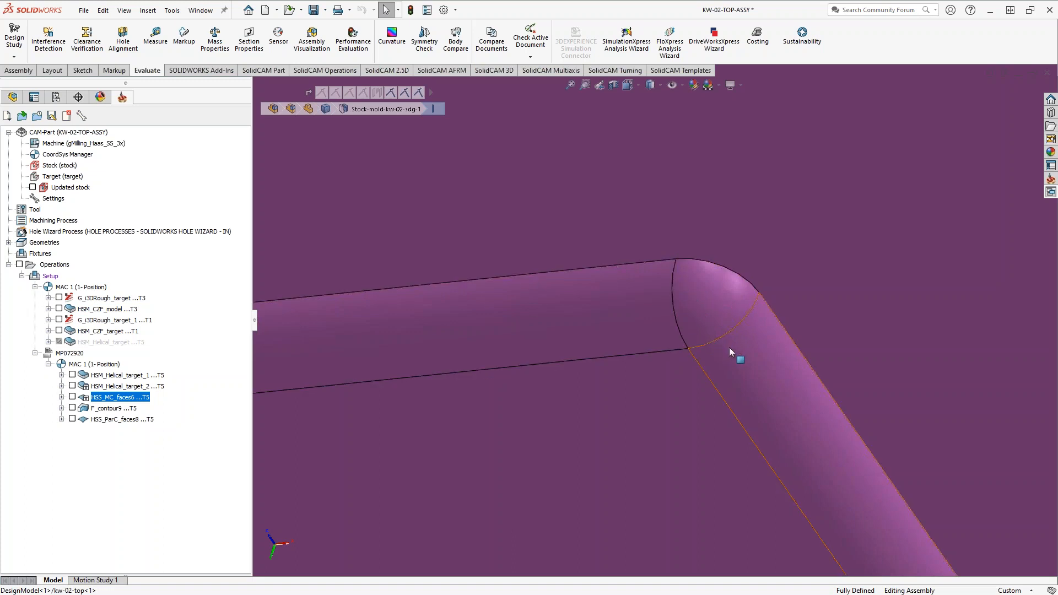
middle_drag(726, 354, 698, 343)
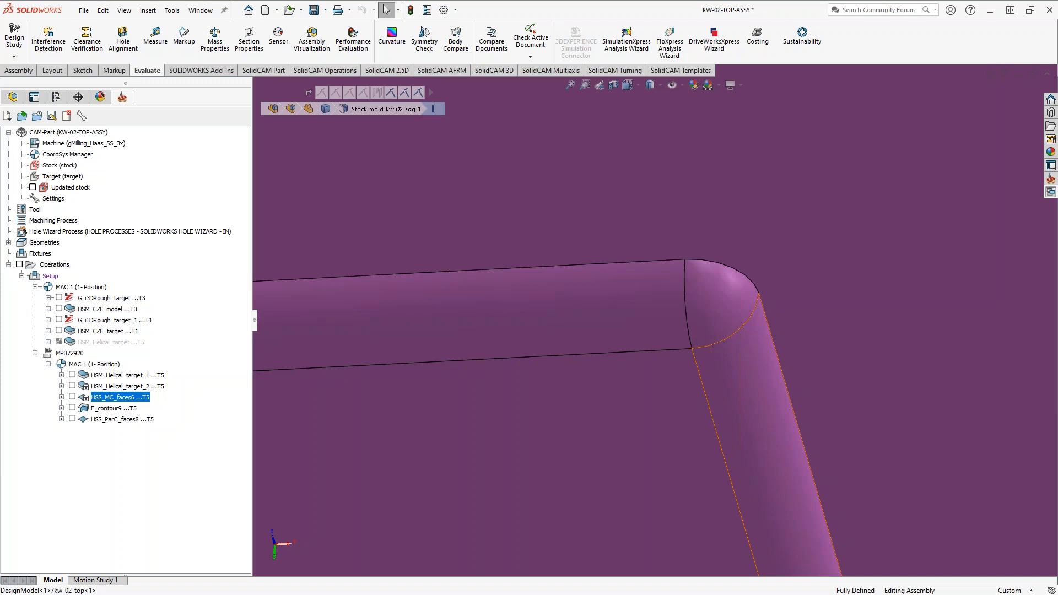
scroll(704, 342, up, 8)
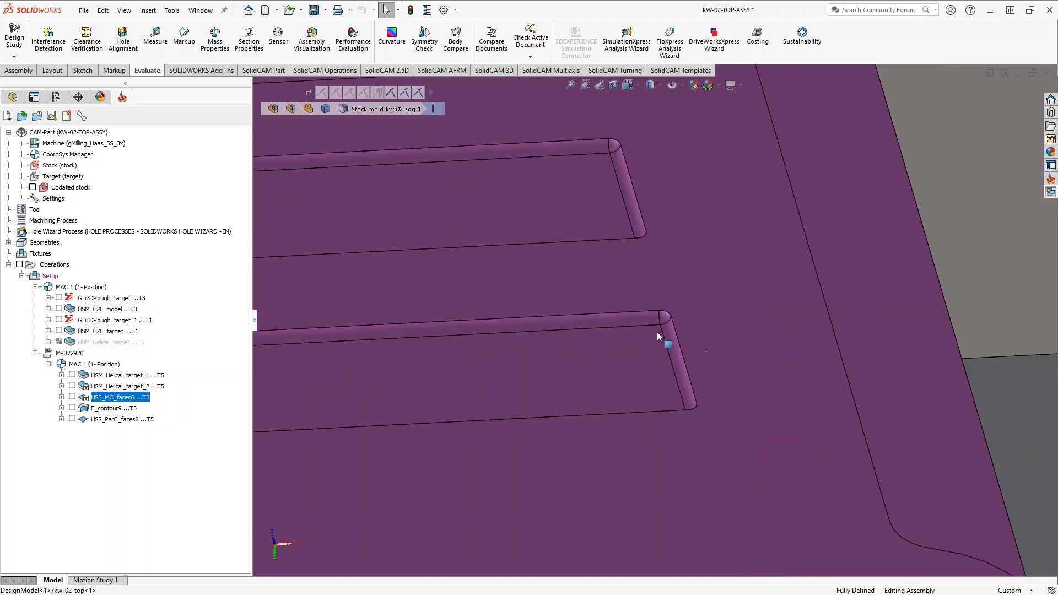
middle_drag(649, 322, 667, 303)
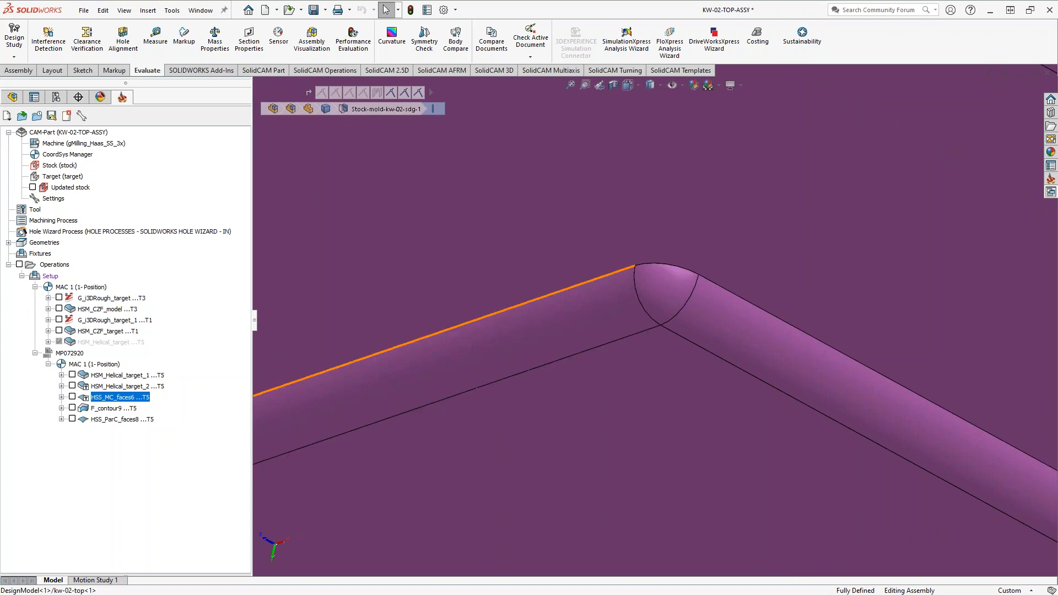
Simulate HSM_Helical_target_1 in SolidVerify and run the cut along the slots
click(98, 377)
right_click(97, 378)
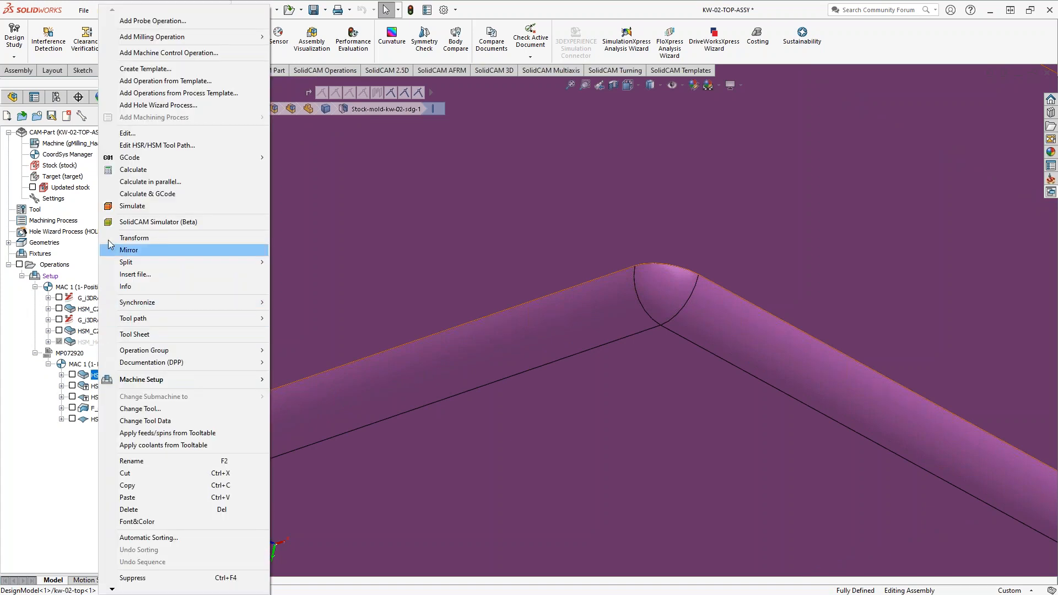
click(125, 207)
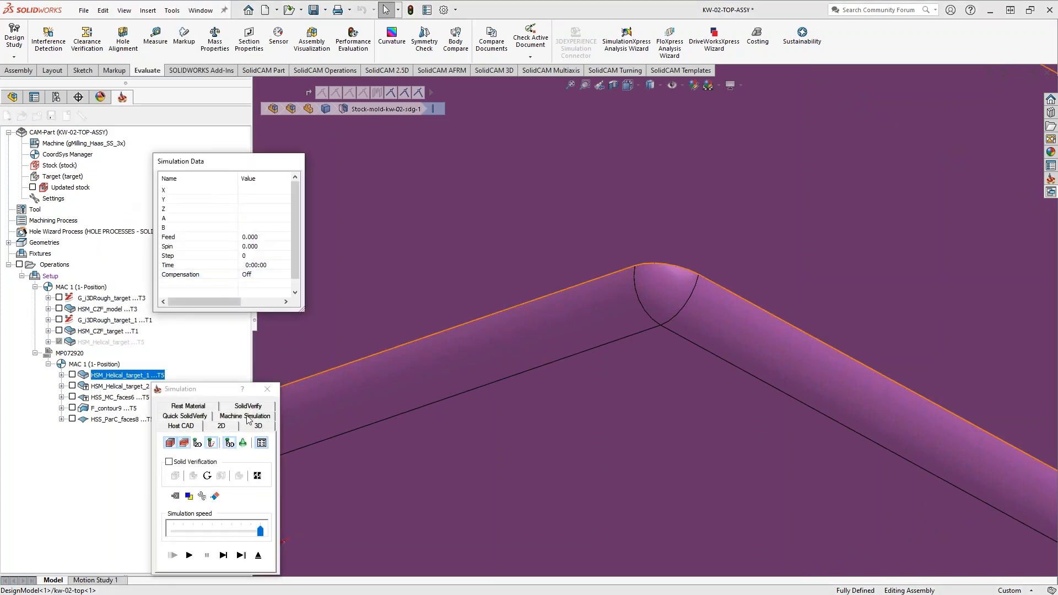
click(247, 406)
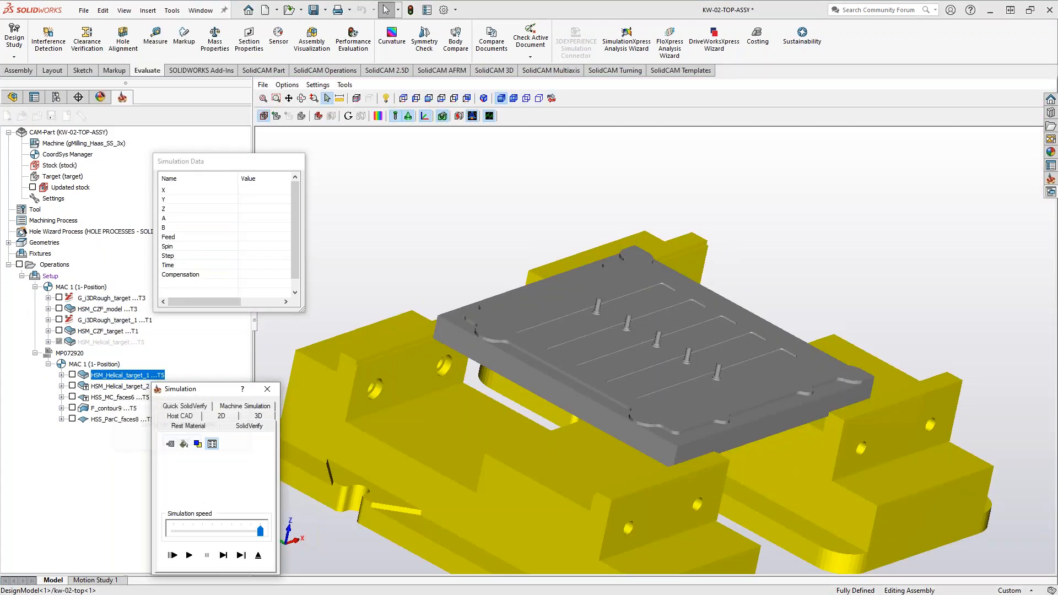
click(189, 555)
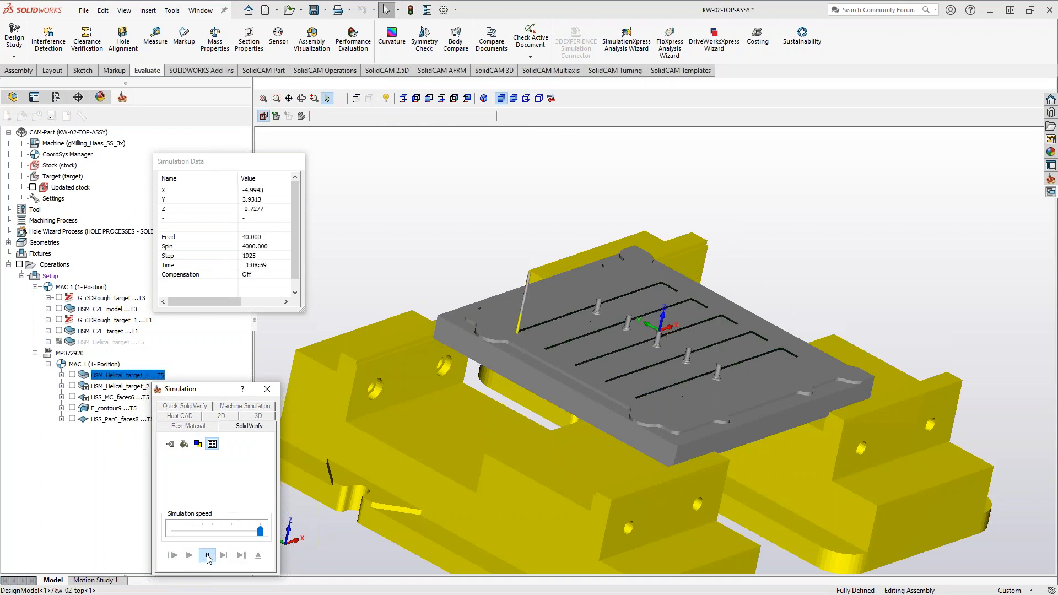
Compare the machined stock with the target, examine the leftover material at the slot corner, and exit the simulation
click(378, 116)
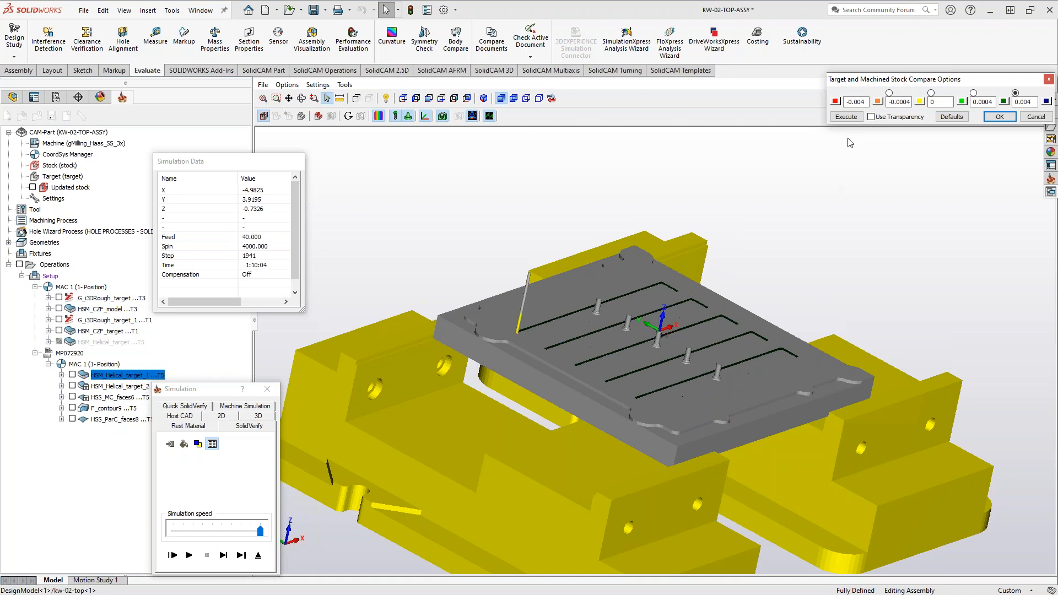
click(846, 117)
scroll(789, 353, up, 8)
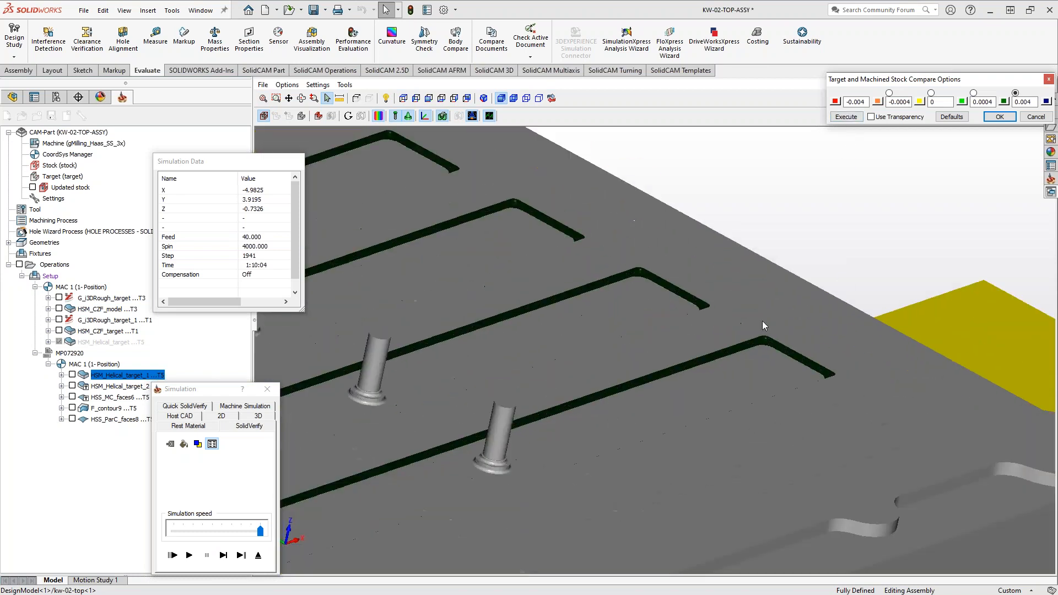
click(810, 479)
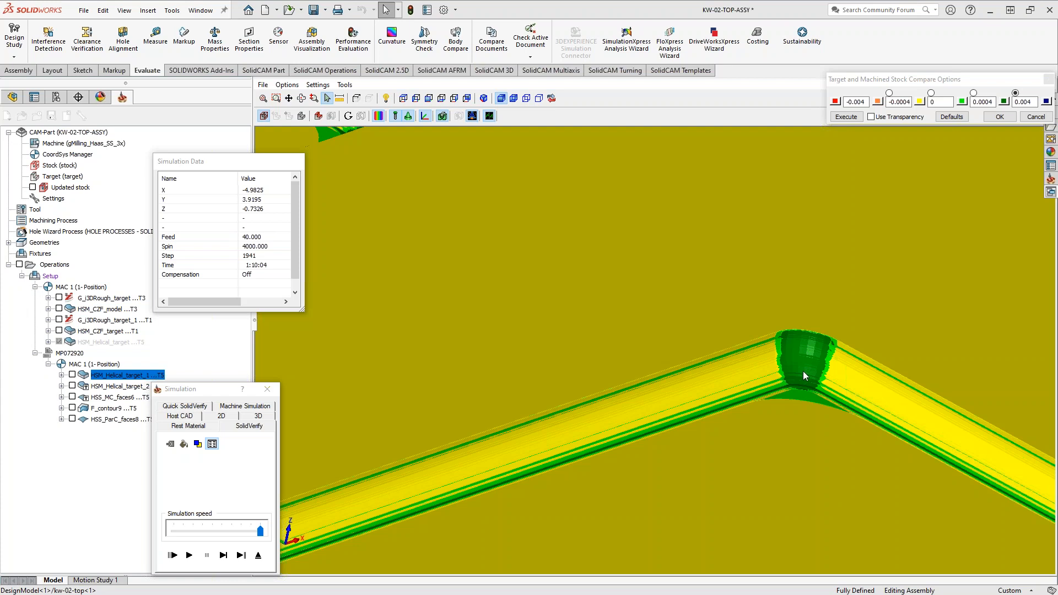
click(258, 555)
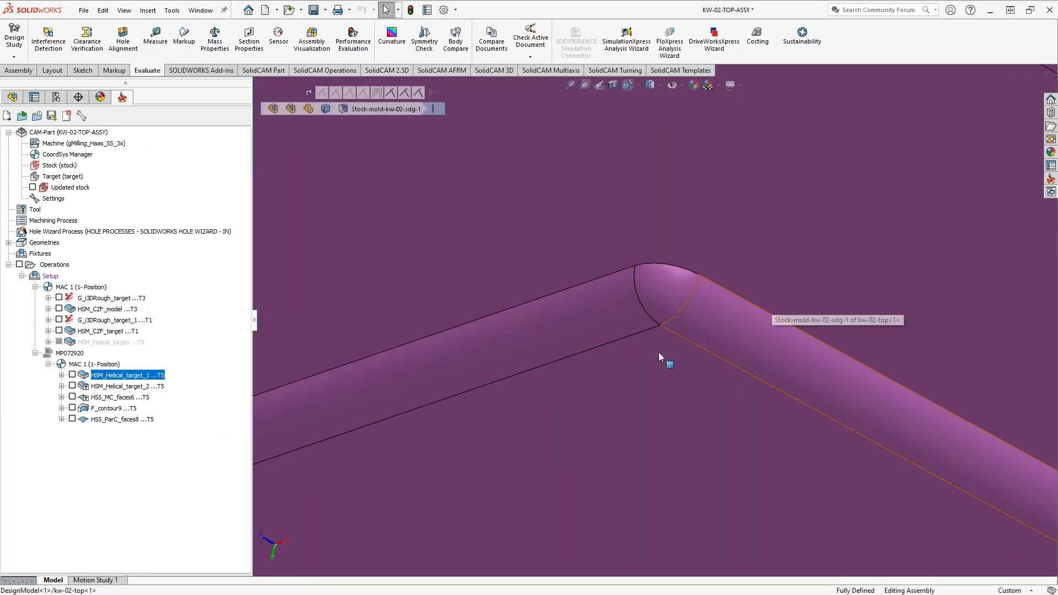
Add a new Profile milling operation after F_contour9
right_click(107, 411)
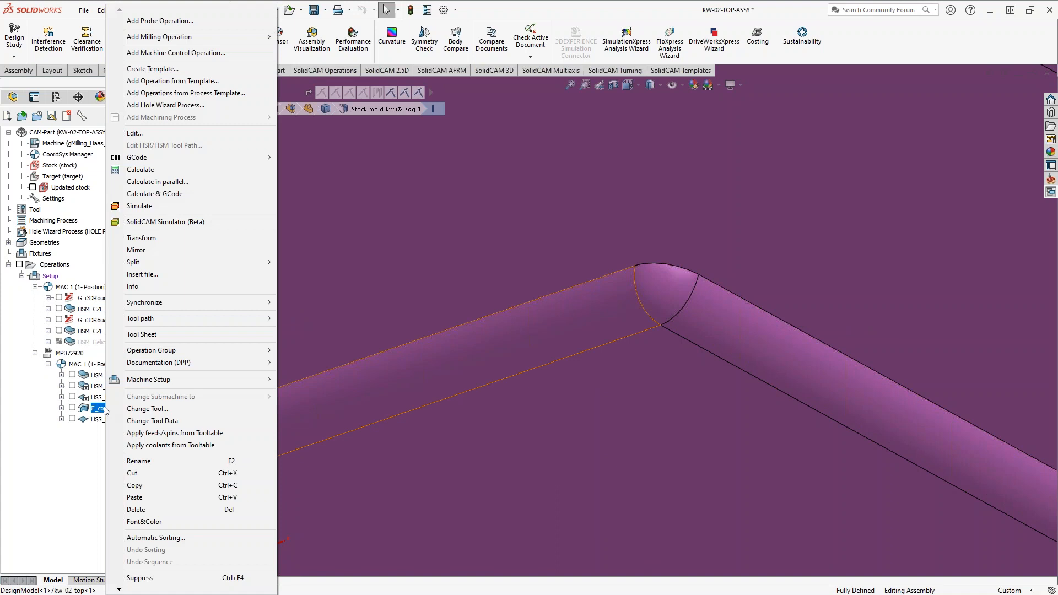
mouse_move(187, 38)
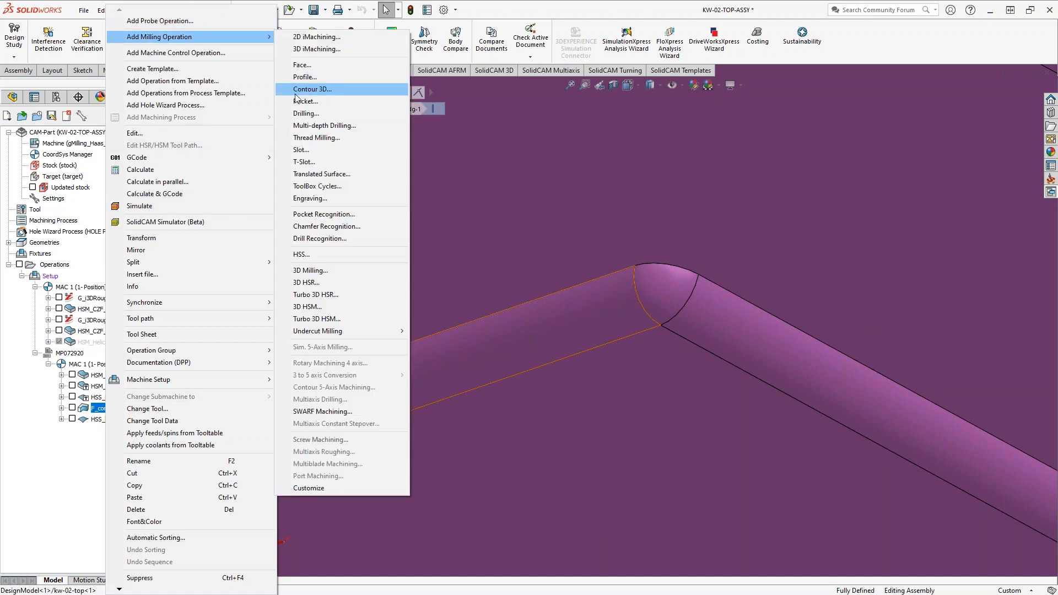
click(305, 77)
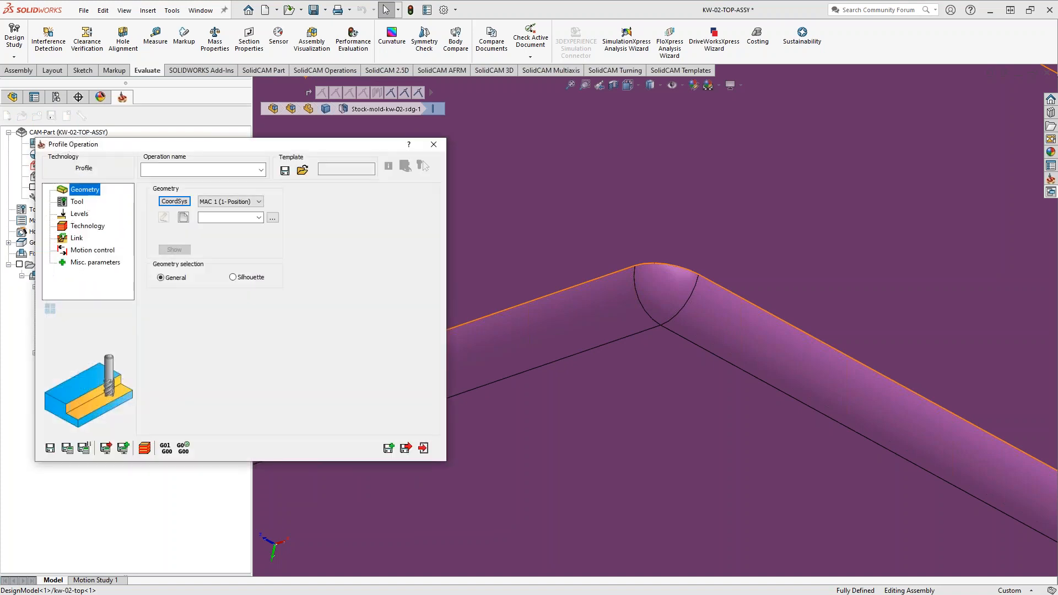
Define the profile geometry as a Constant Z chain along the slot's floor edge, starting at the rounded corner
click(183, 218)
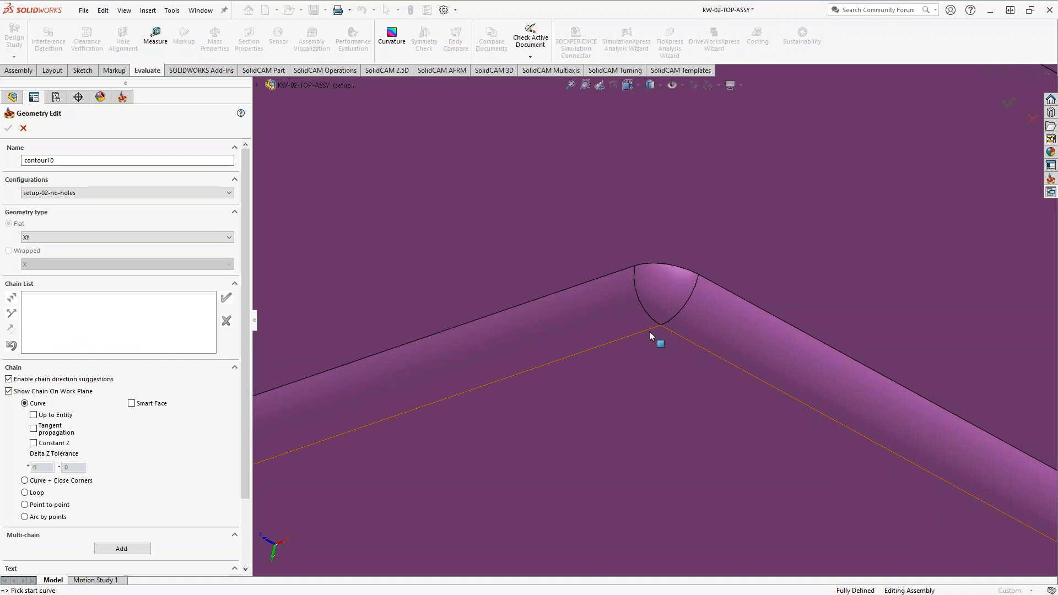
click(648, 329)
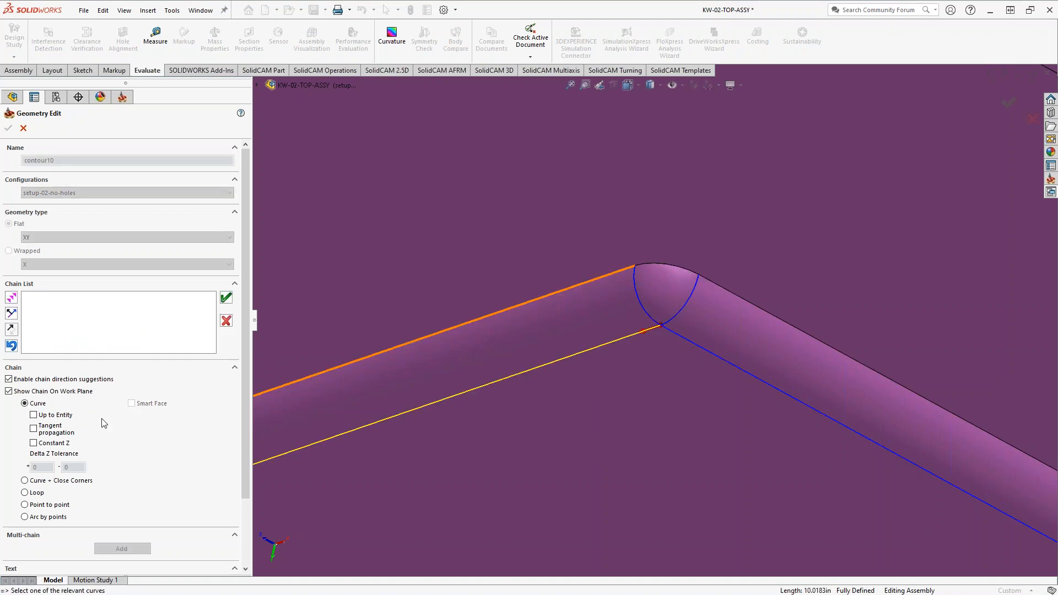
click(40, 448)
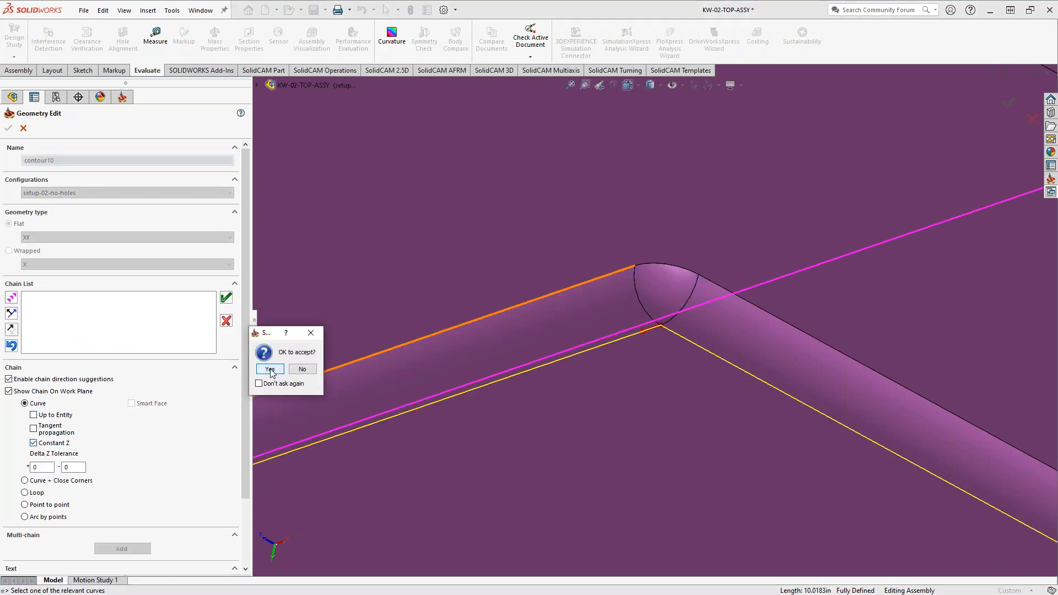
key(Return)
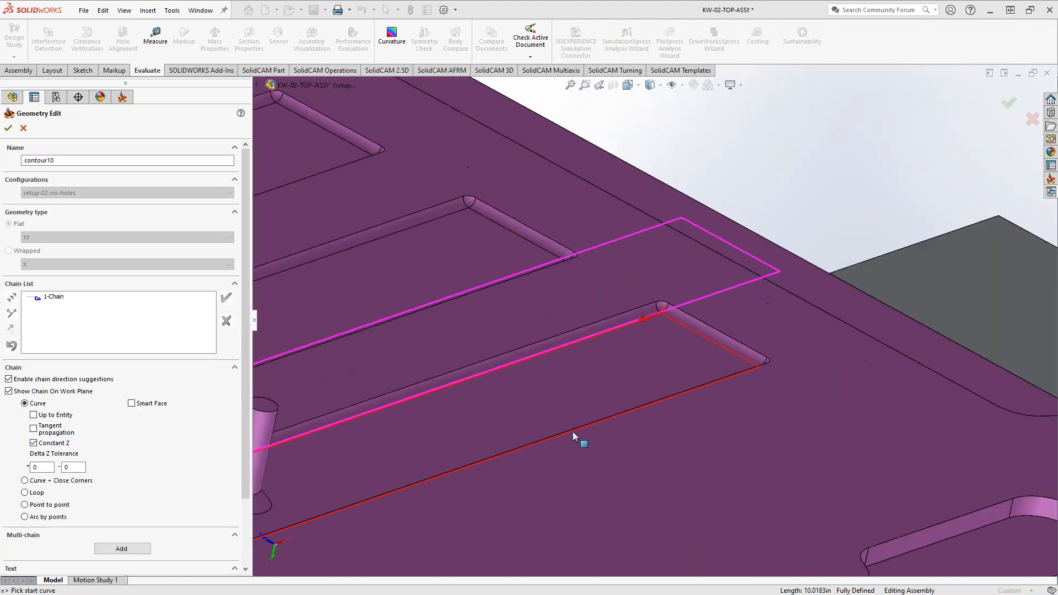
scroll(670, 342, down, 5)
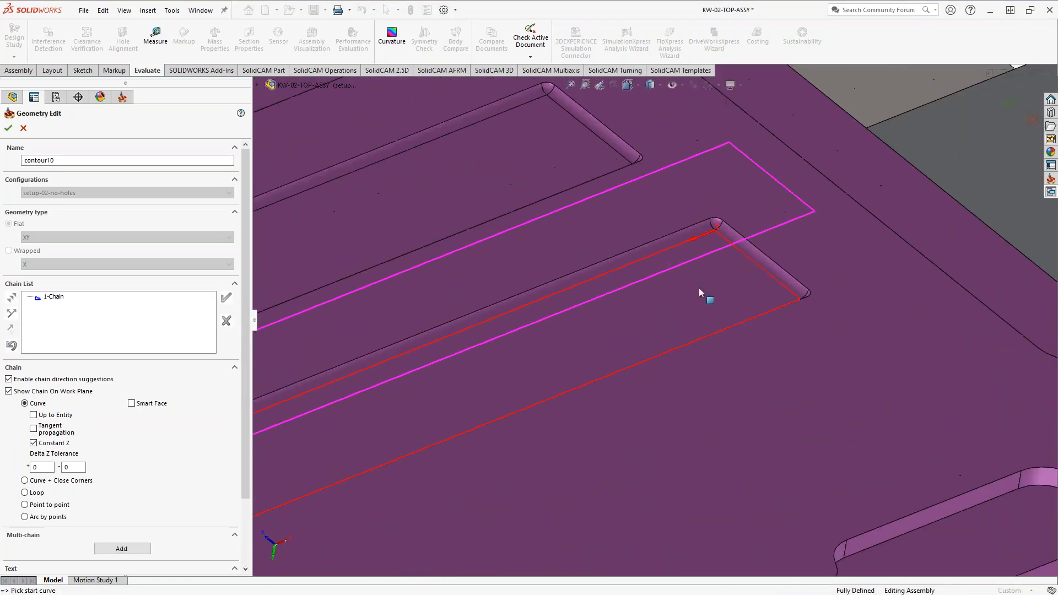
click(9, 128)
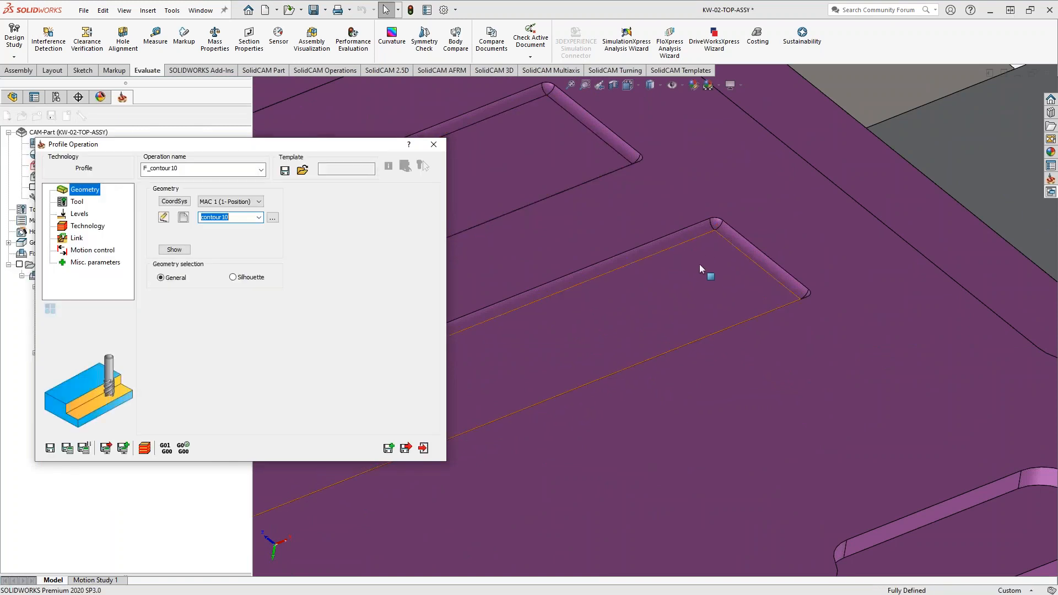
Assign tool 5, the 0.125 inch bull nose mill, to the profile operation
click(76, 202)
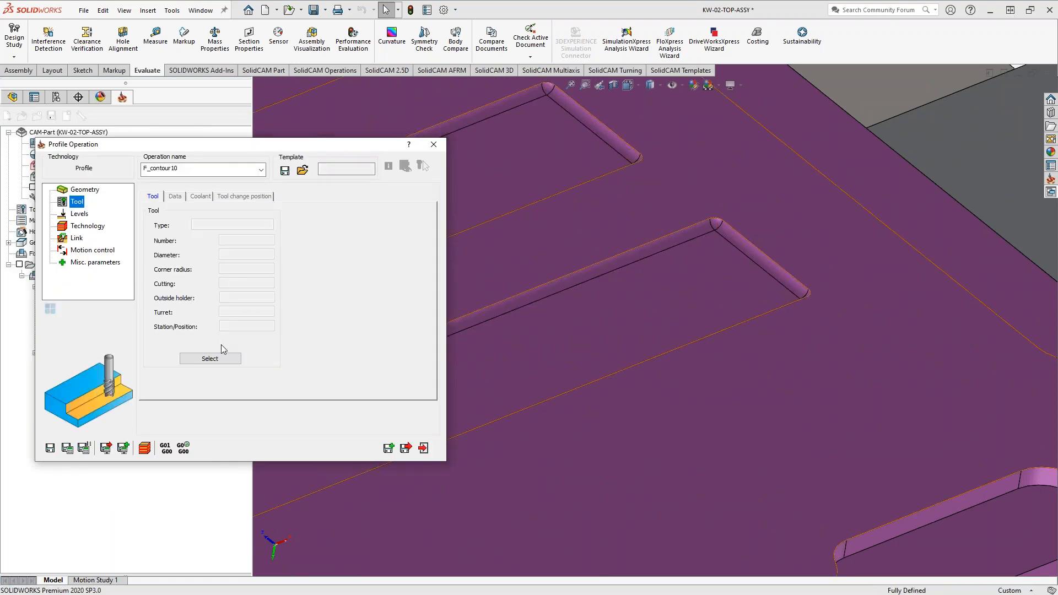
click(220, 359)
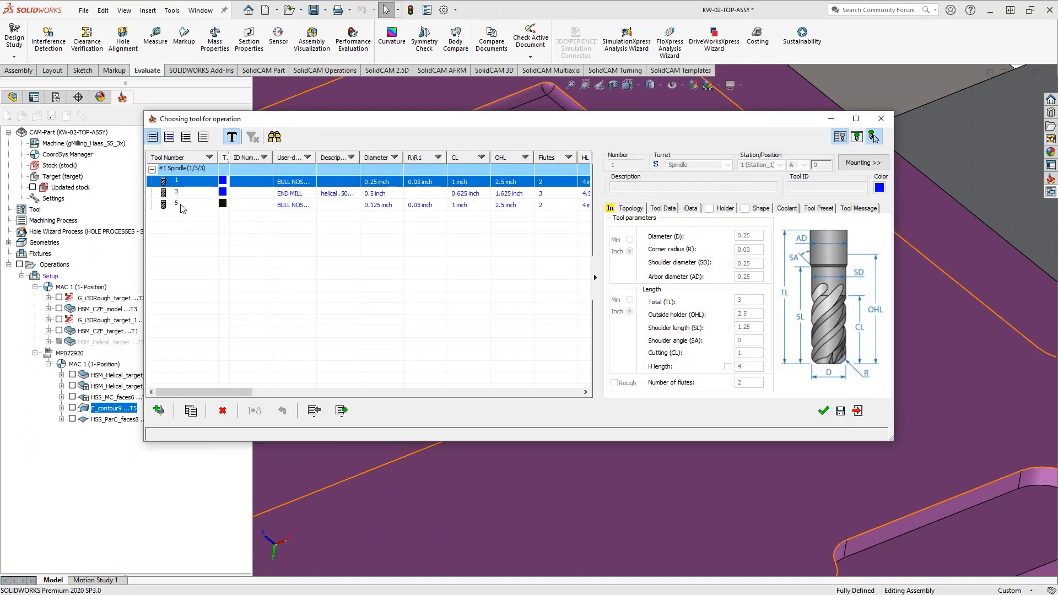
click(181, 205)
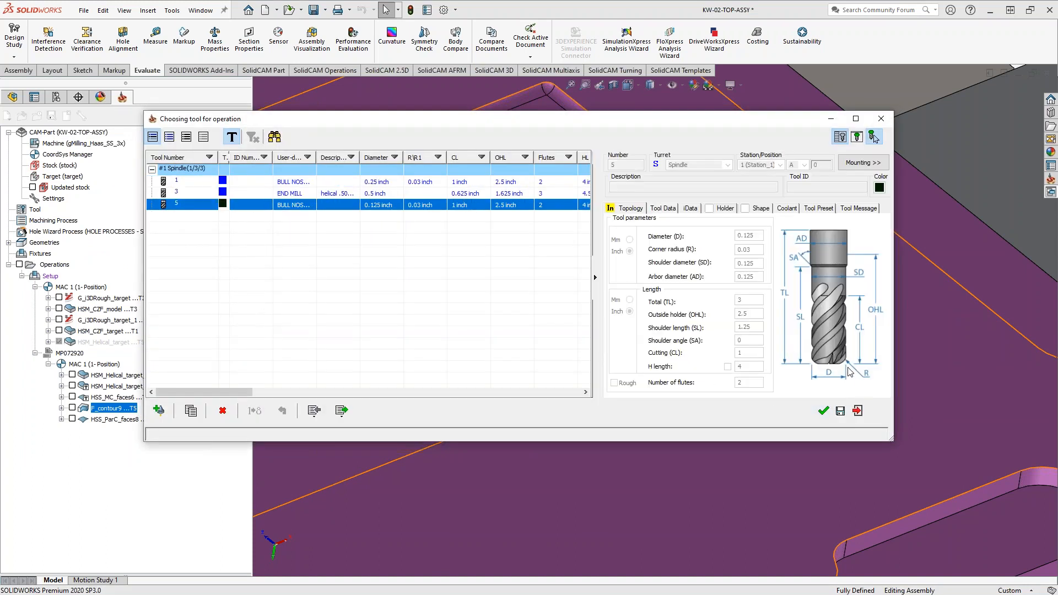
click(823, 411)
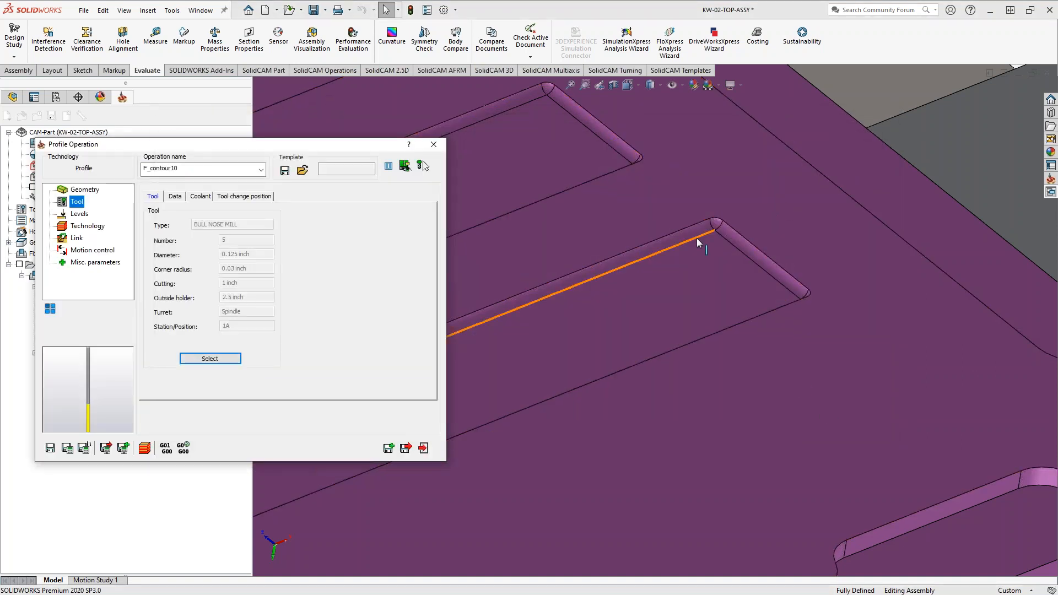
Check the radius of the arc edge at the slot's rounded corner
scroll(698, 242, down, 5)
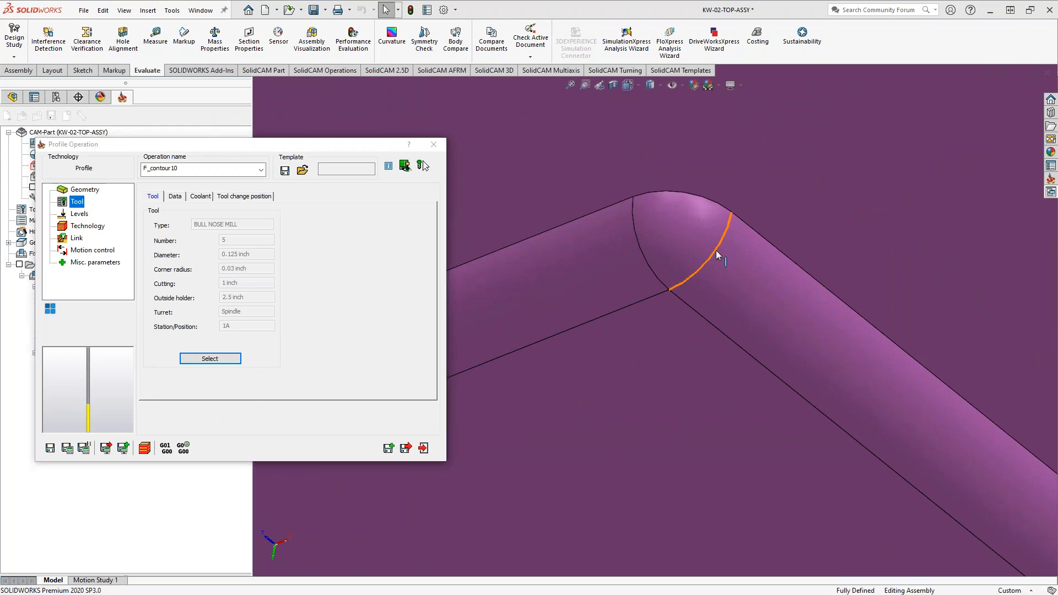
click(716, 250)
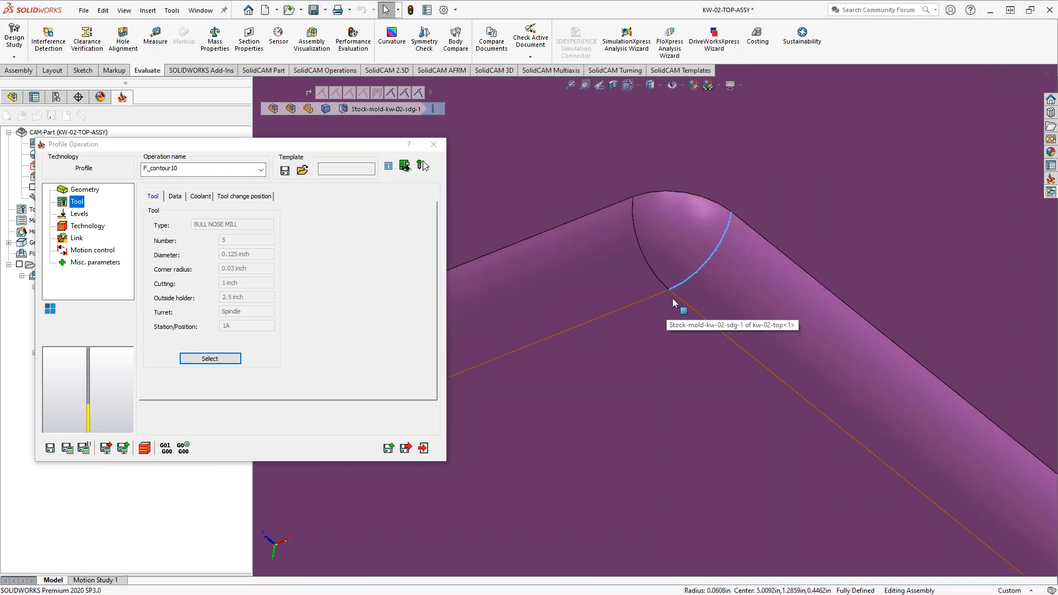
scroll(673, 299, up, 5)
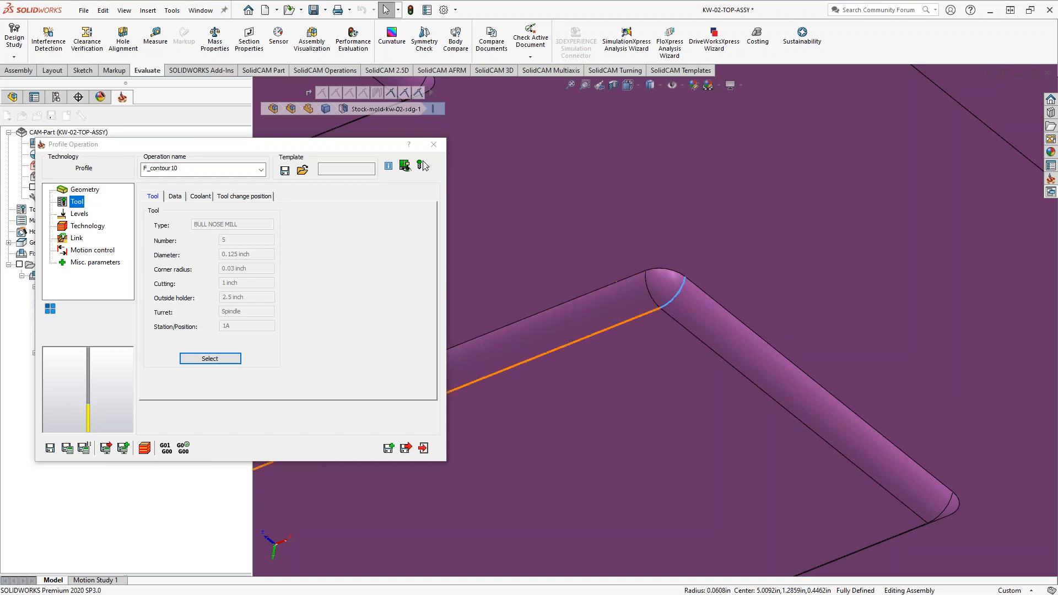
Pick the upper level from the face around the slot and the profile depth from the slot floor
click(79, 214)
click(193, 264)
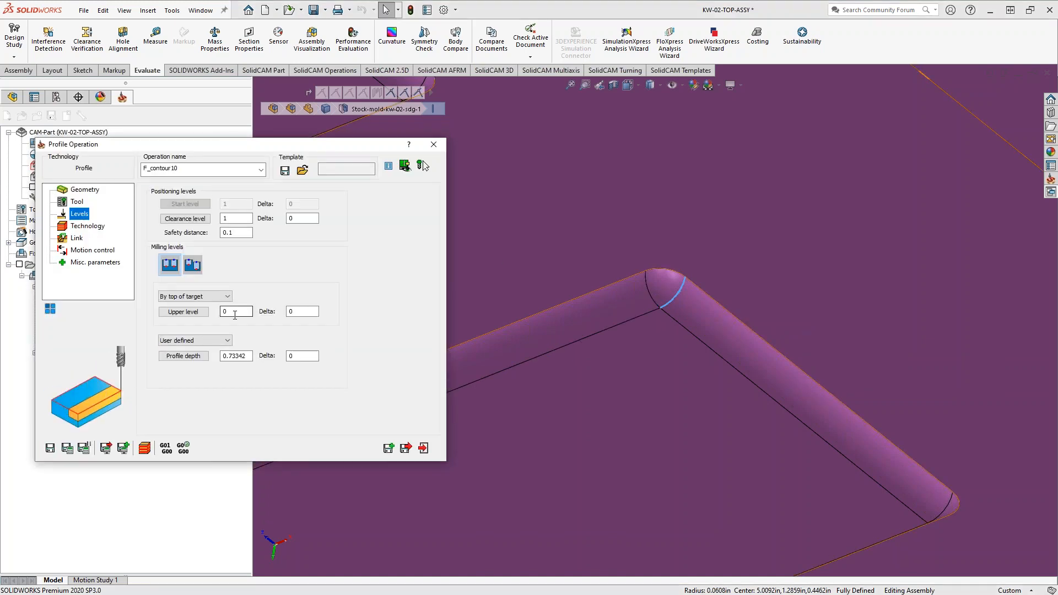
click(560, 263)
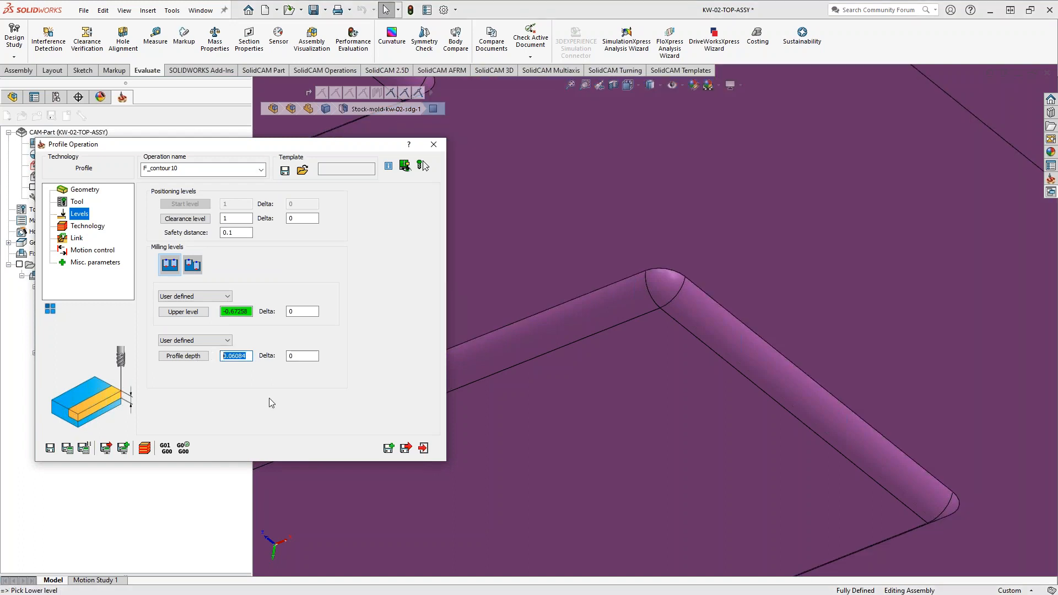
click(544, 421)
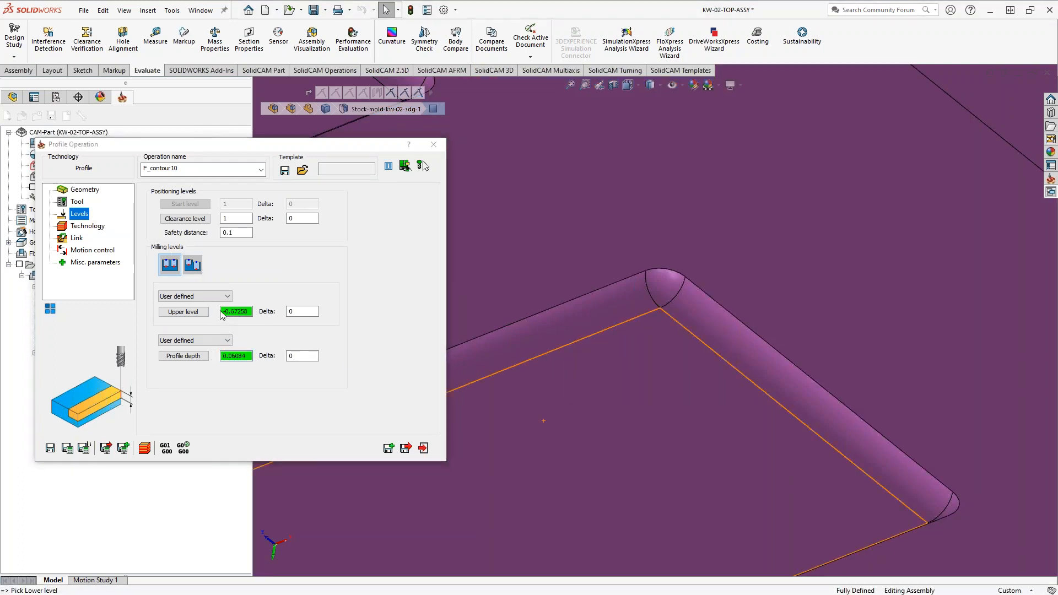
Create a new bull nose mill in the tool table for the profile operation
click(78, 202)
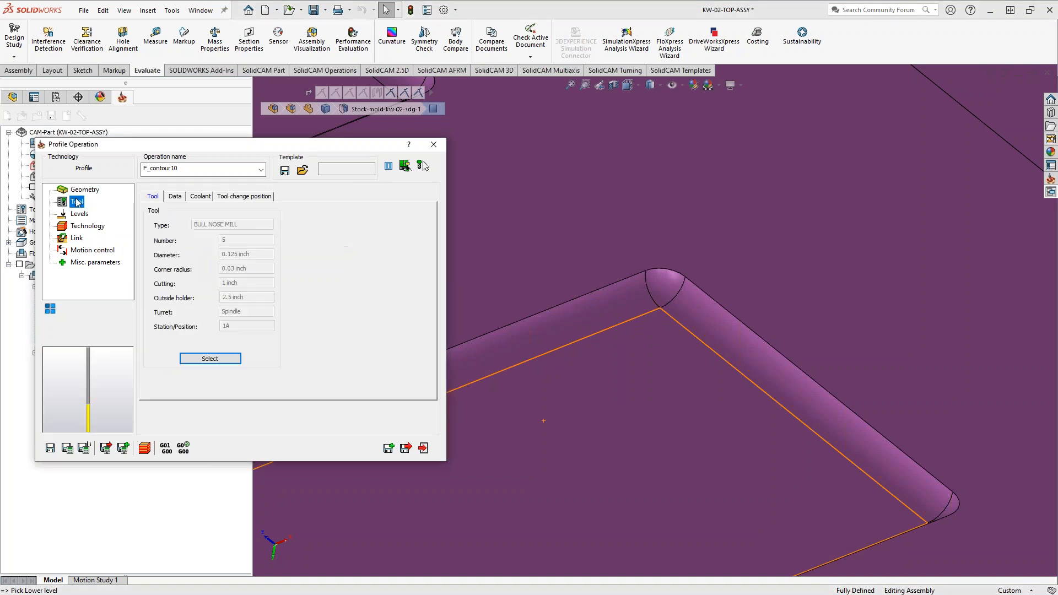
click(225, 356)
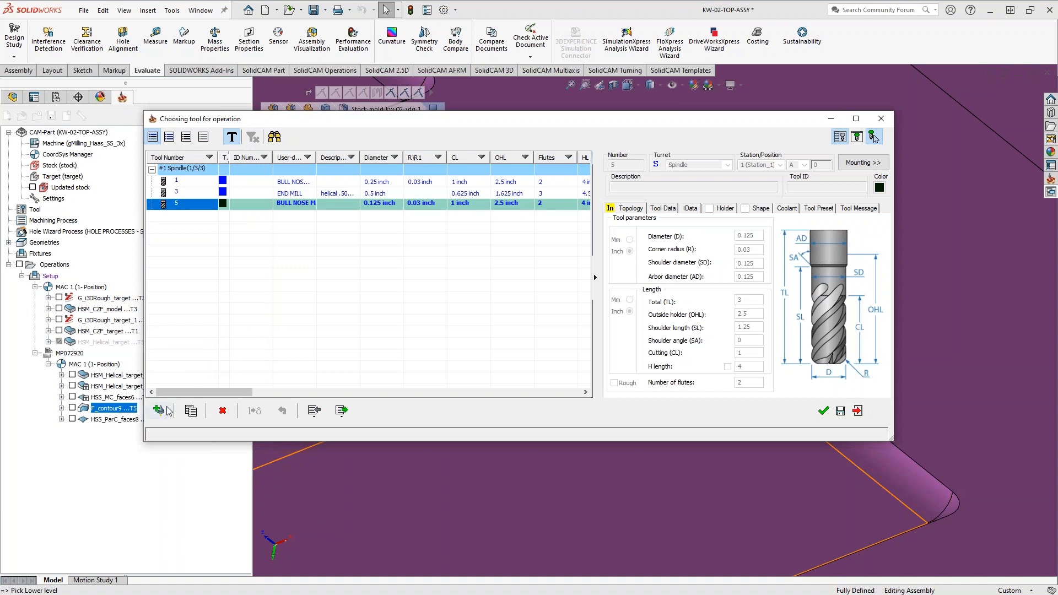
click(157, 414)
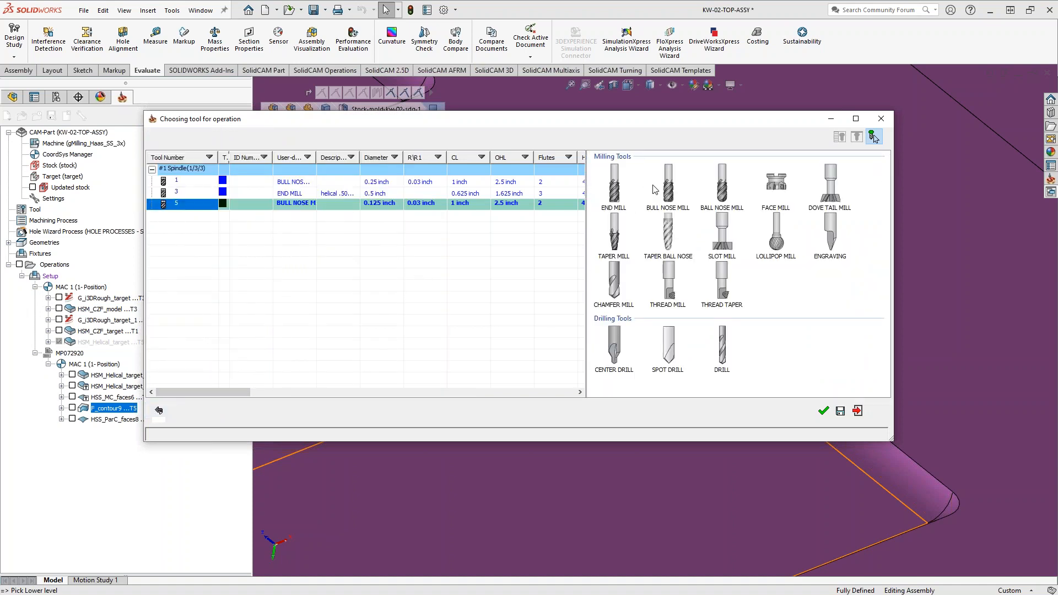
click(670, 189)
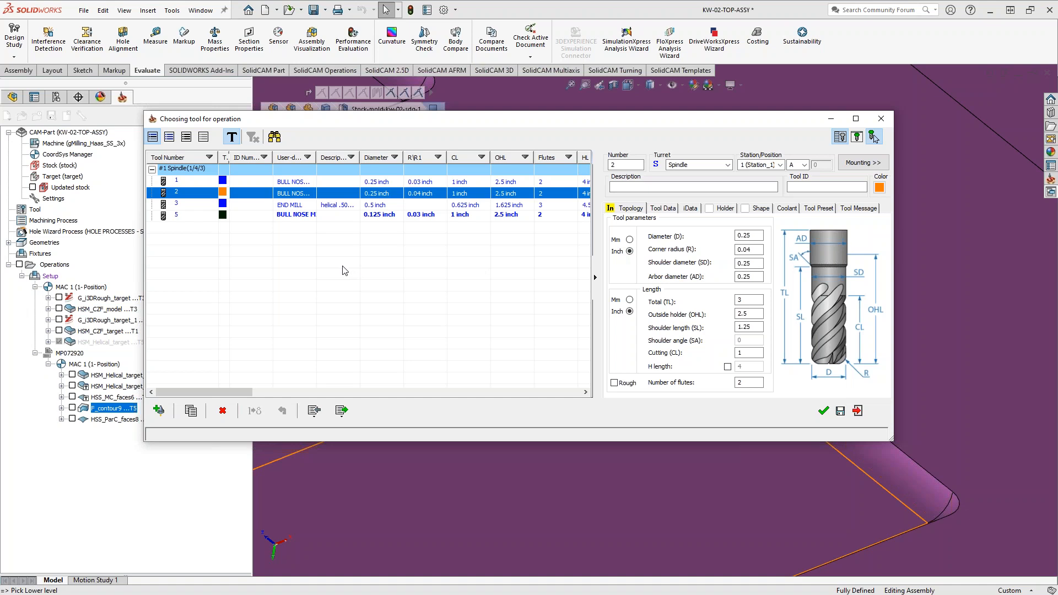
Set the new mill's diameter to 0.125 inch and corner radius to 0.0608 inch, and assign it to the operation
click(744, 236)
text(.125)
key(Tab)
text(.0)
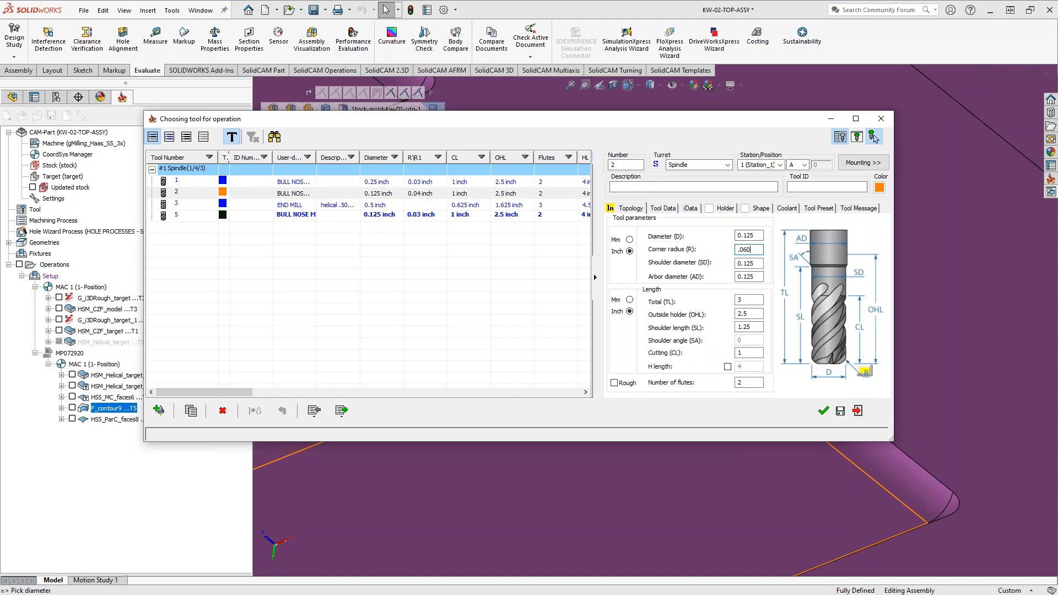
text(608)
click(824, 411)
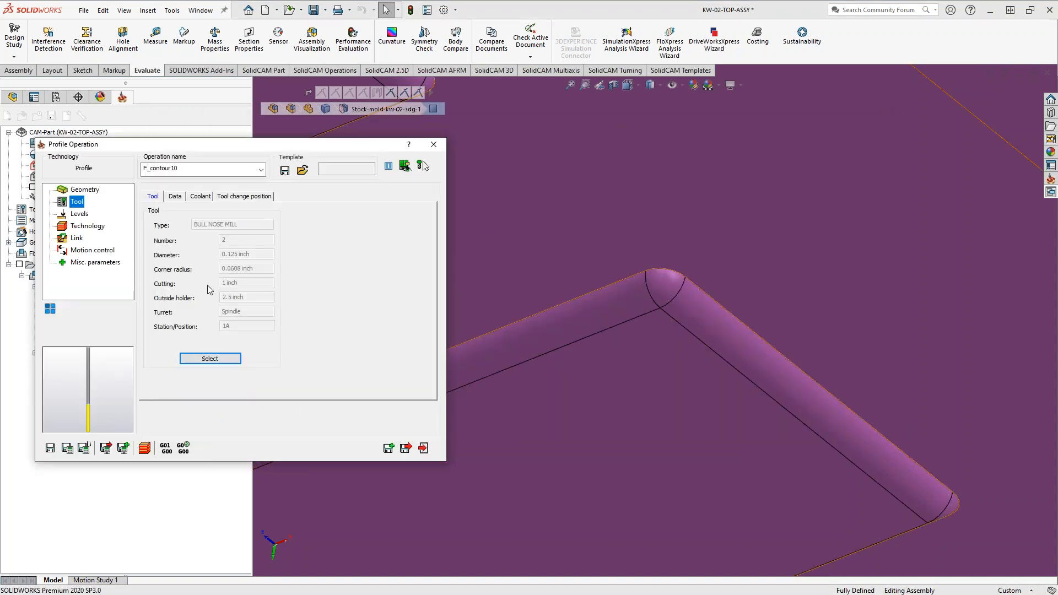
Modify the profile chain's geometry with an offset of -.0608
click(79, 214)
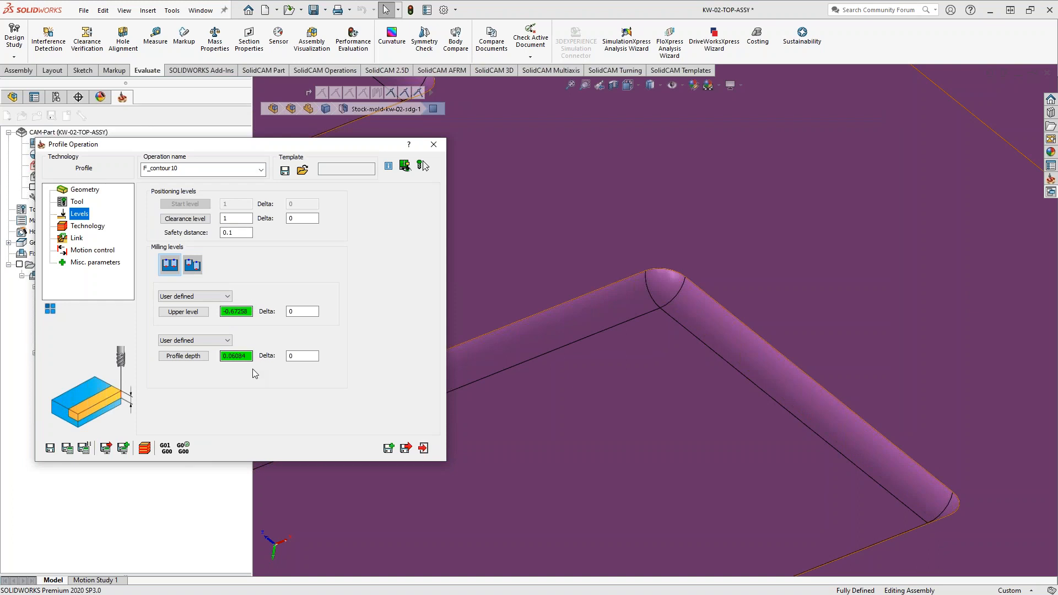
click(88, 228)
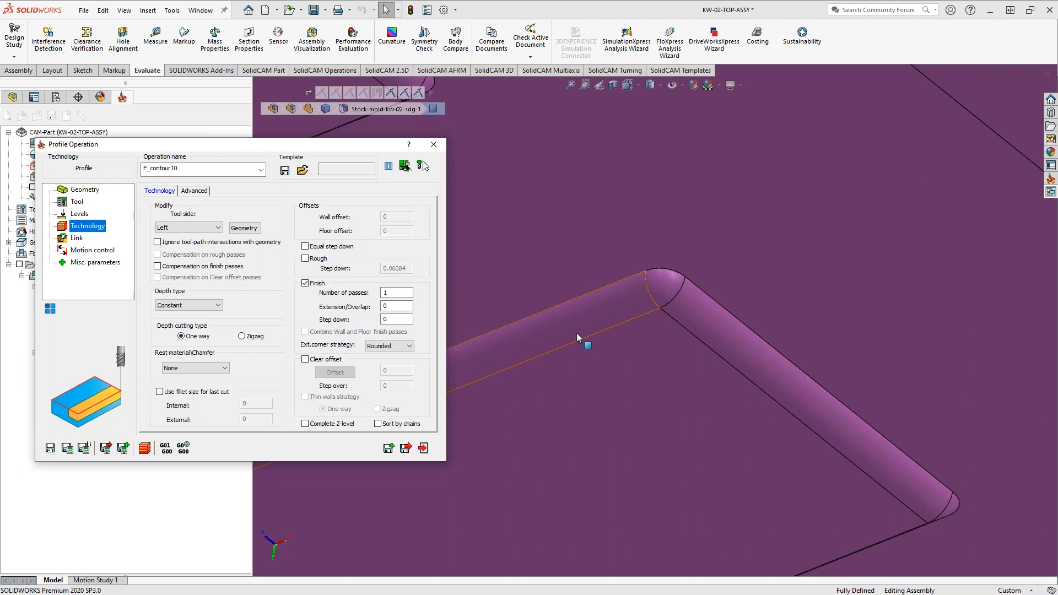
click(244, 229)
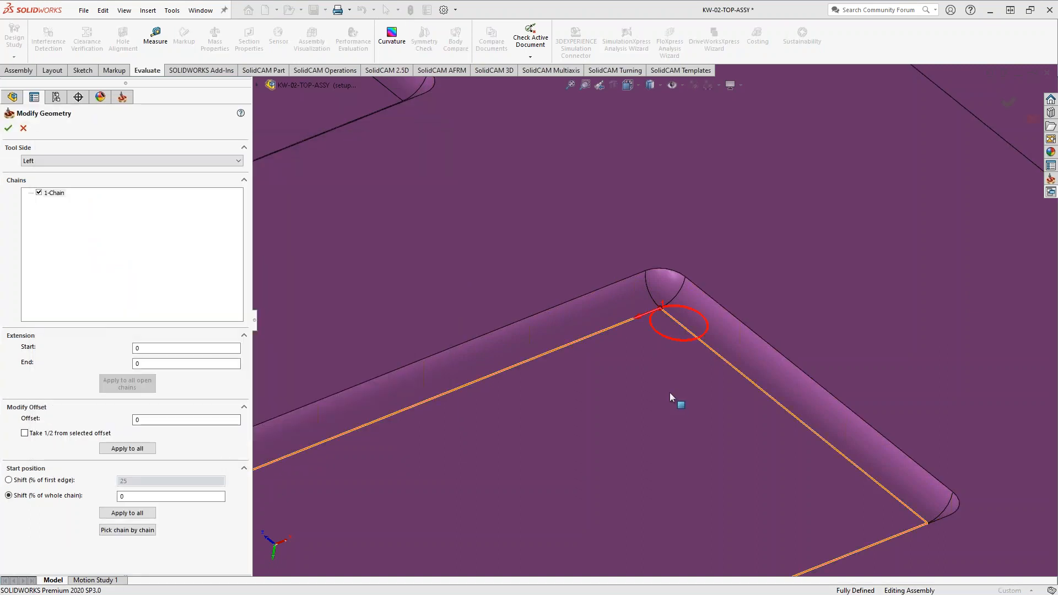
click(137, 420)
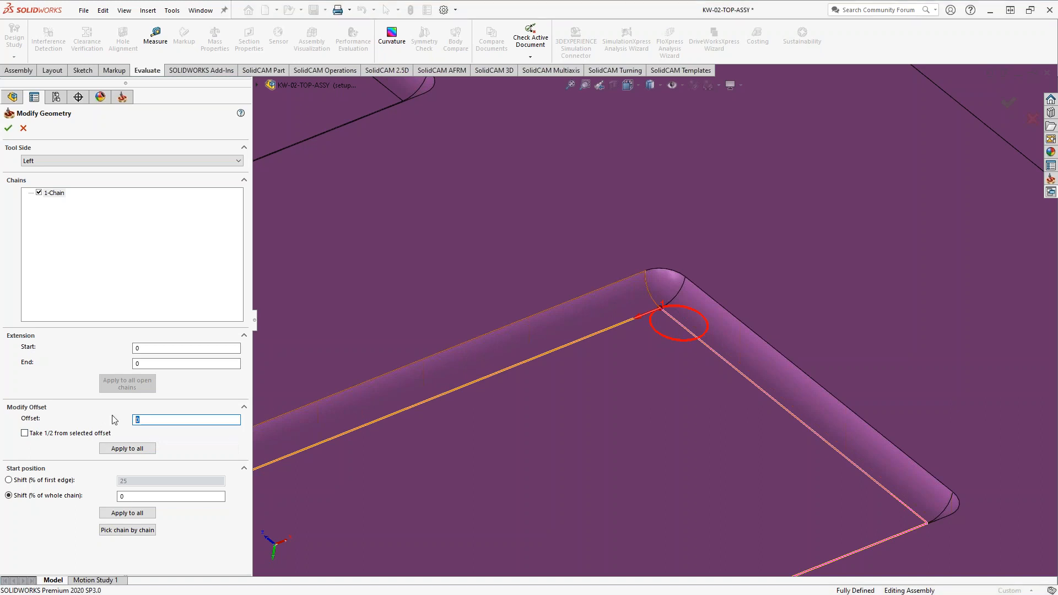
text(-.0608)
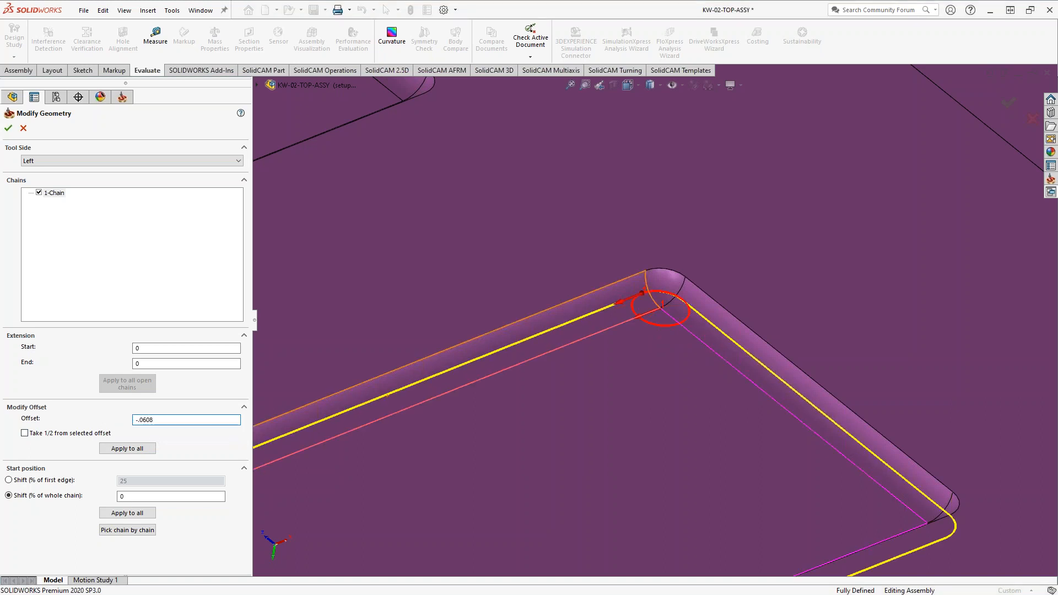
Compare the offset chain with the slot corner in a view normal to the top face, and accept it to save and calculate the operation
right_click(449, 243)
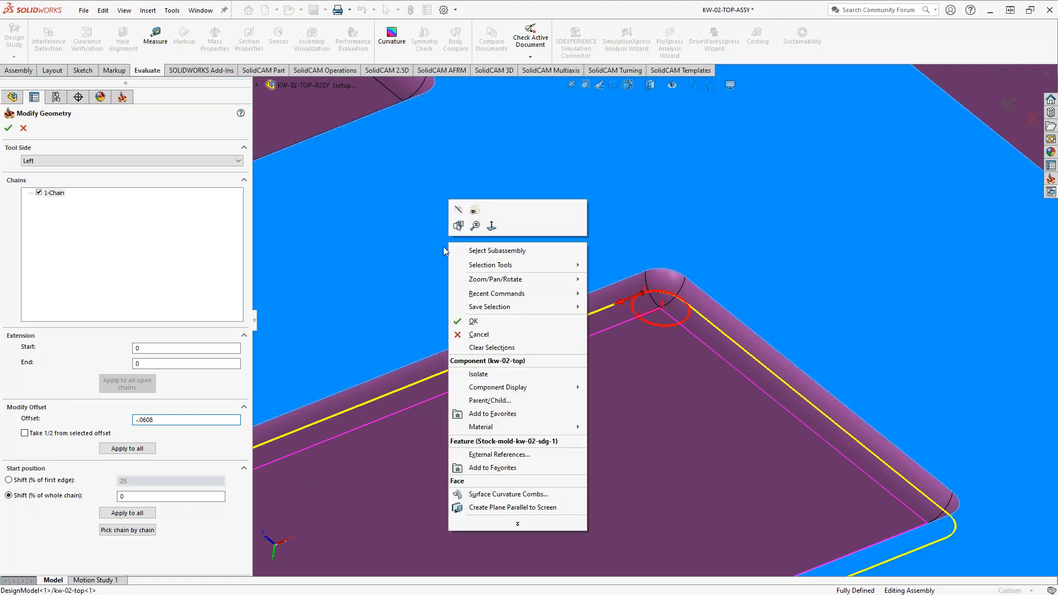
click(492, 226)
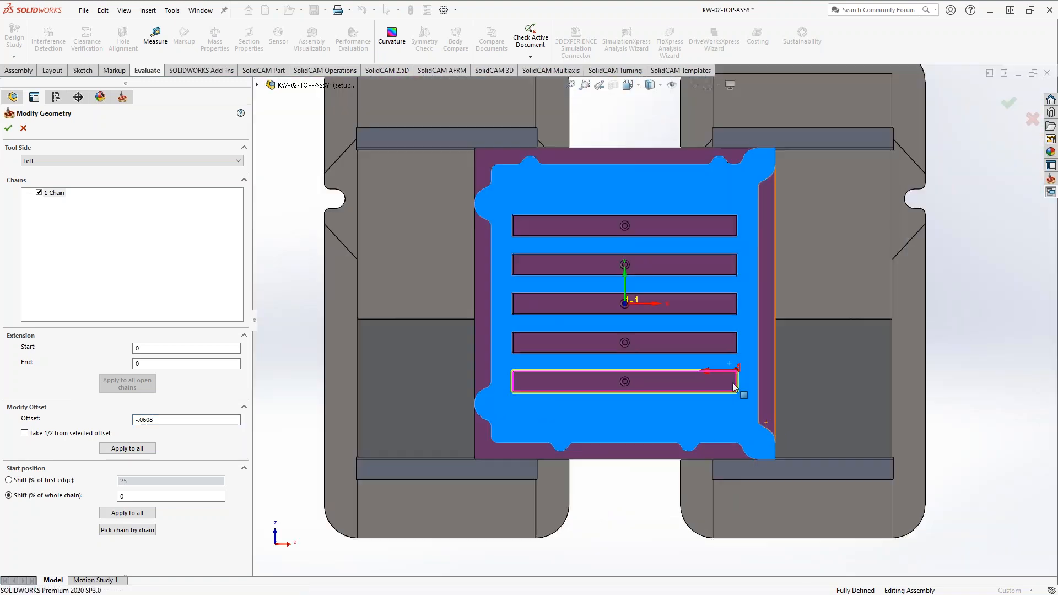
scroll(668, 353, up, 5)
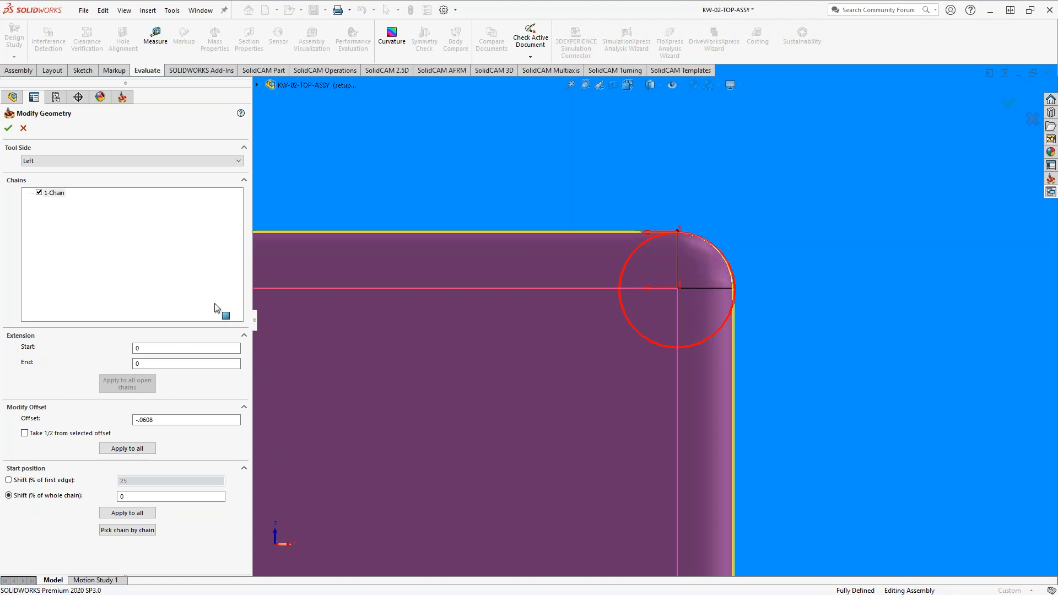
click(8, 128)
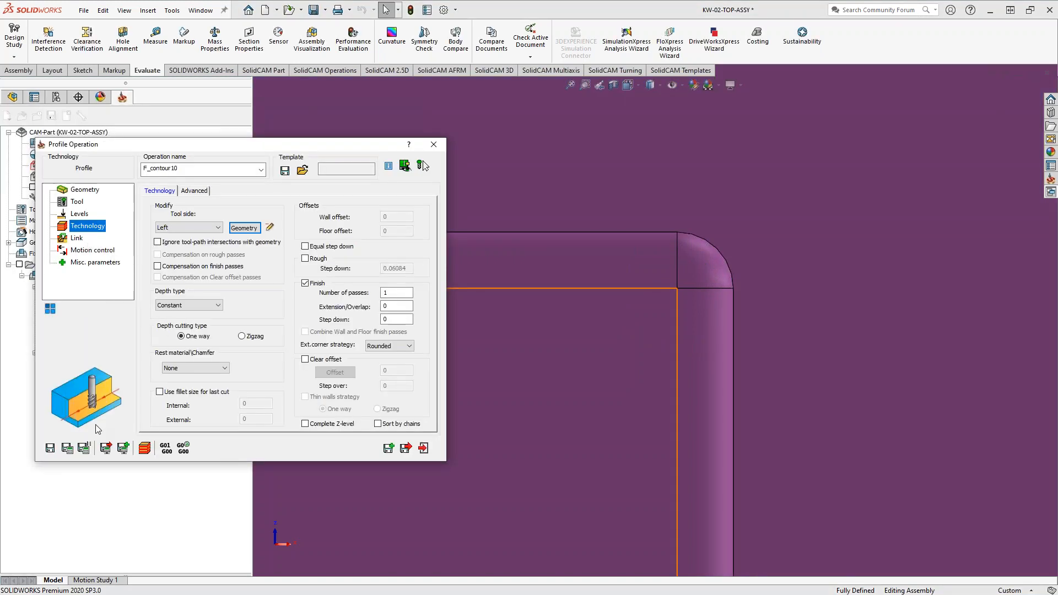
click(68, 448)
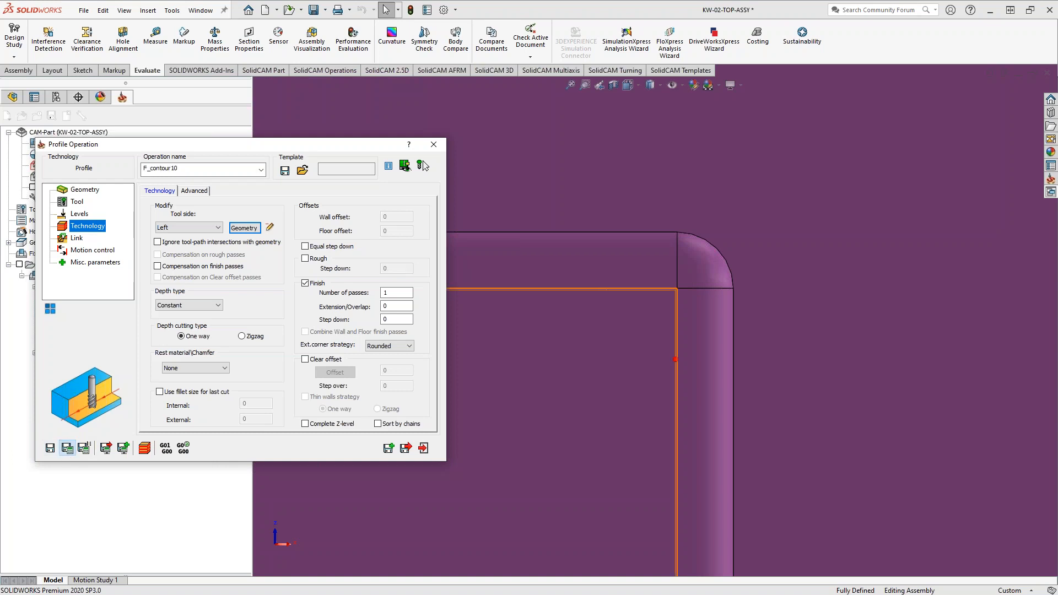
Exit the profile operation and inspect its toolpath around the slot's corner
click(424, 448)
middle_drag(604, 384, 651, 292)
scroll(640, 350, up, 14)
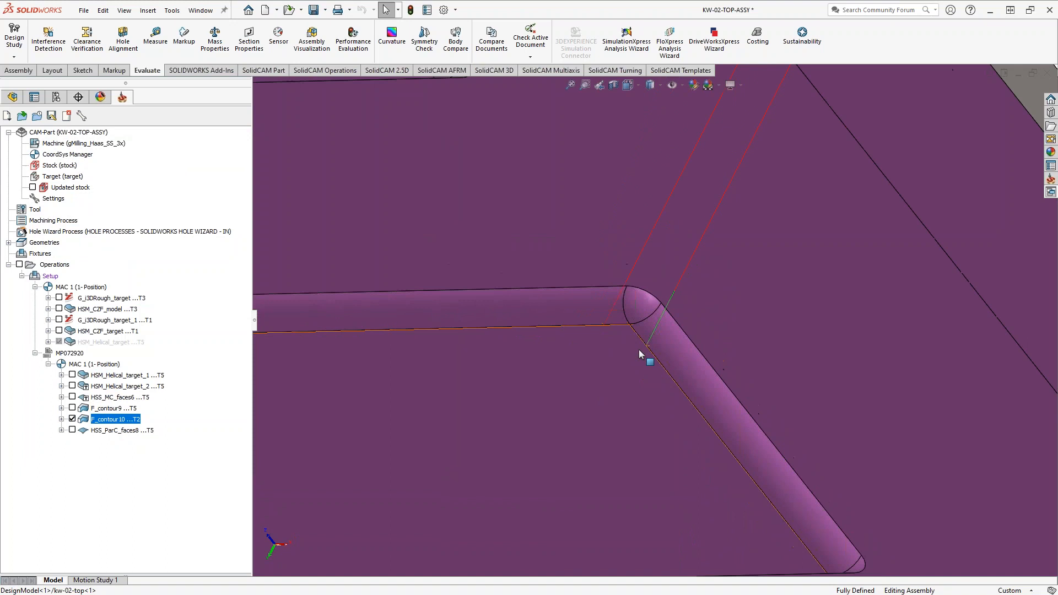
scroll(638, 342, down, 5)
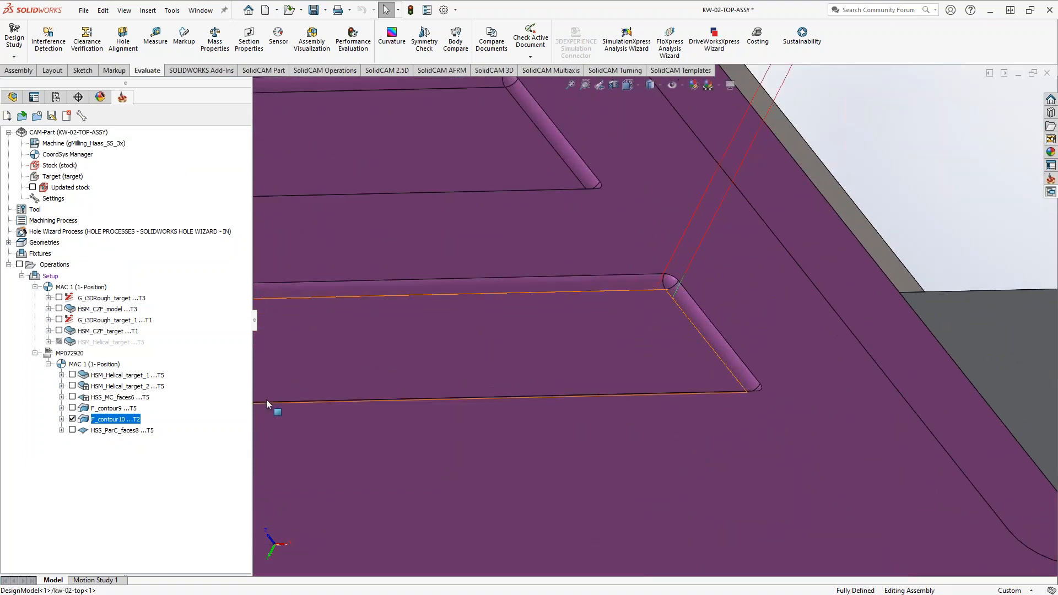
Reopen the F_contour10 operation and move its chain's start position to a point along the slot's long edge
double_click(106, 424)
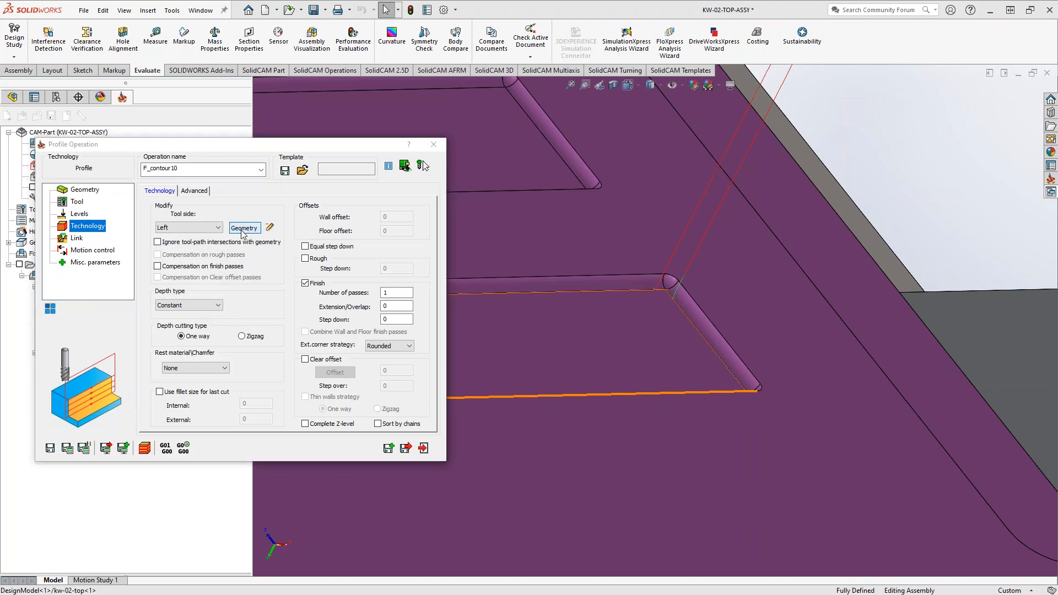
click(244, 228)
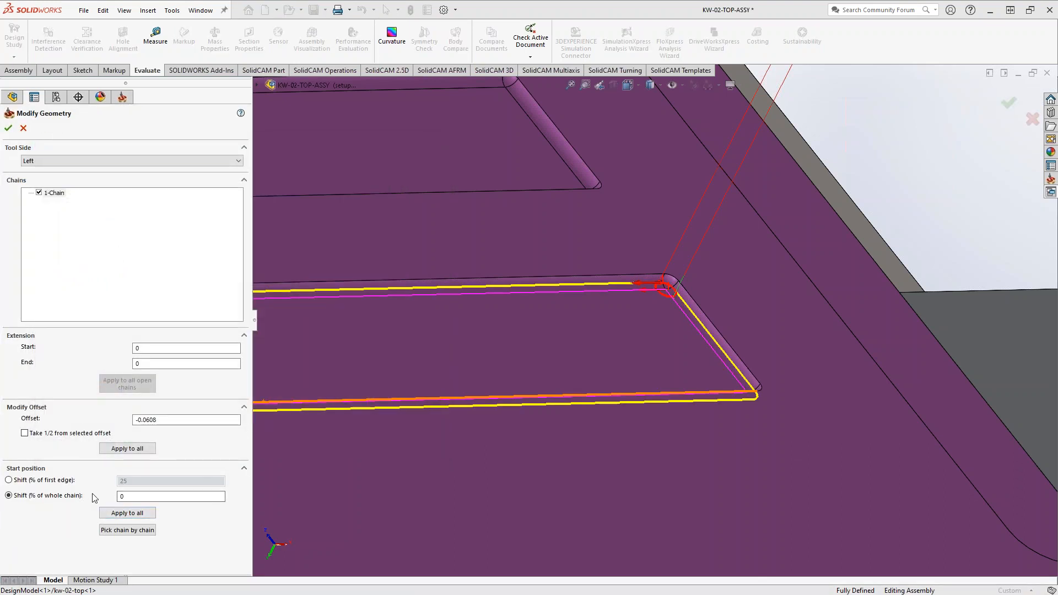
drag(135, 498, 89, 503)
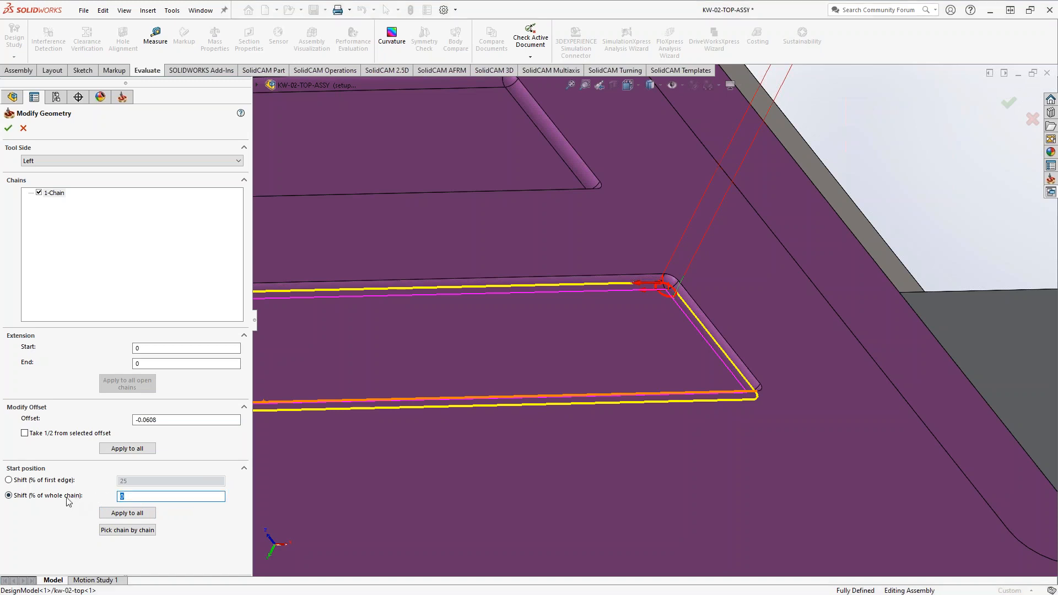
scroll(486, 372, up, 3)
middle_drag(501, 362, 458, 375)
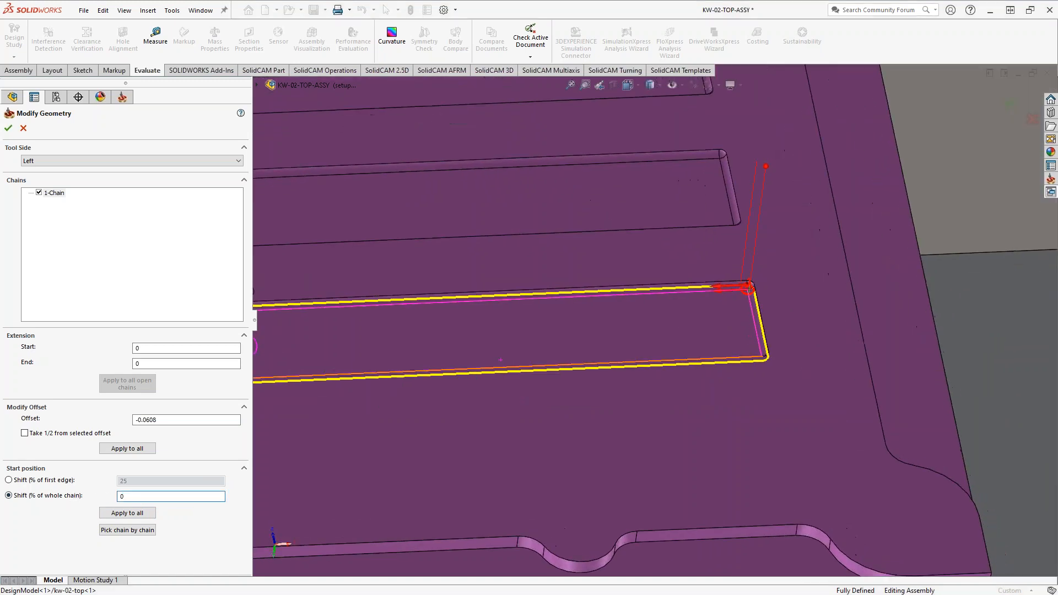
scroll(433, 339, up, 3)
scroll(433, 338, down, 5)
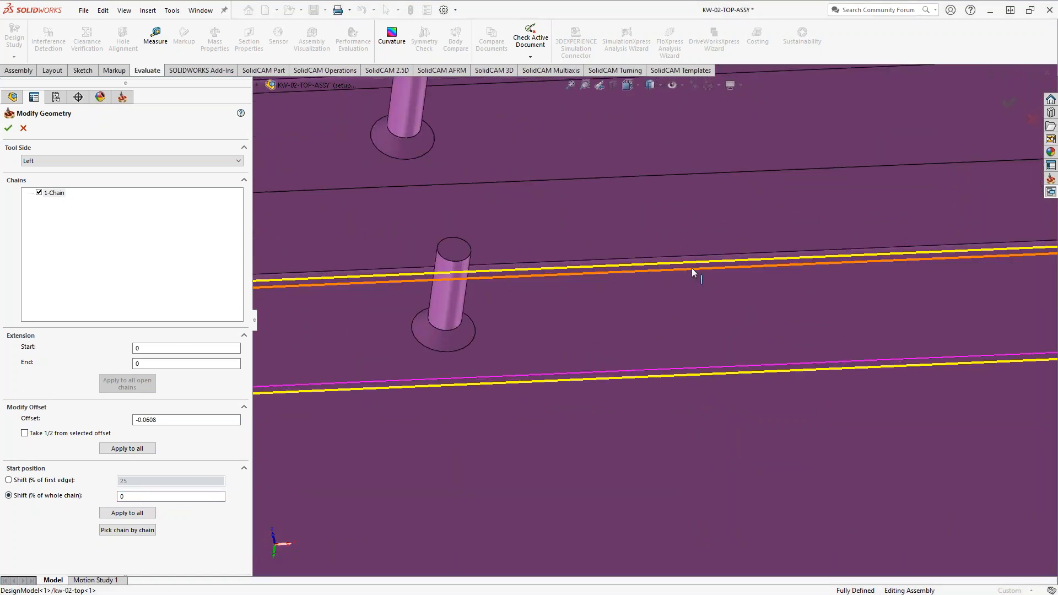
click(693, 267)
mouse_move(692, 268)
middle_down()
mouse_move(689, 225)
mouse_move(751, 281)
mouse_move(713, 284)
middle_up()
scroll(711, 283, down, 5)
click(8, 128)
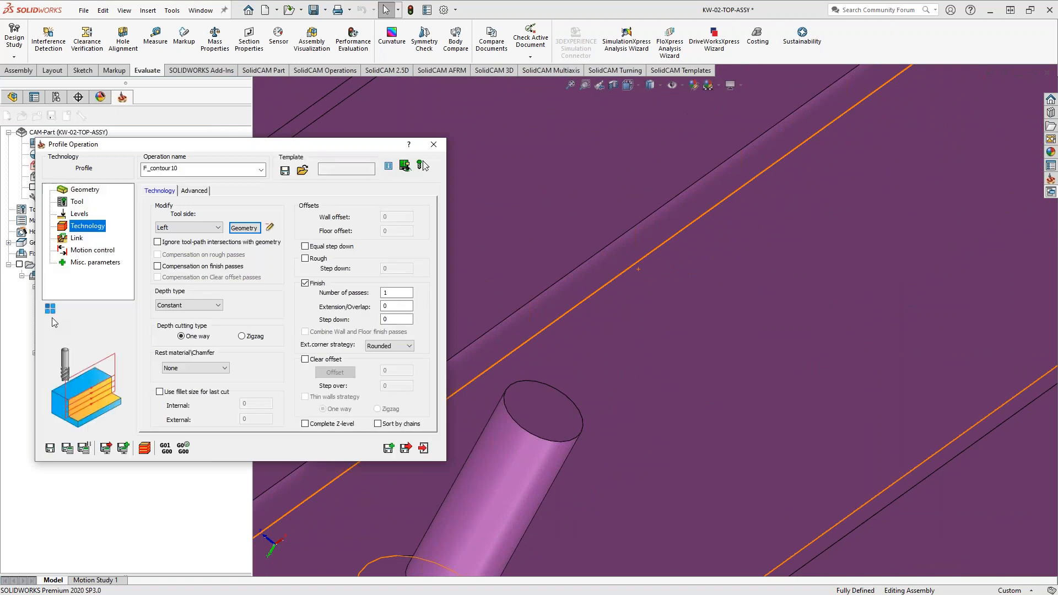
Set the finish extension/overlap to .02 and change the lead in to Normal
double_click(409, 306)
text(.02)
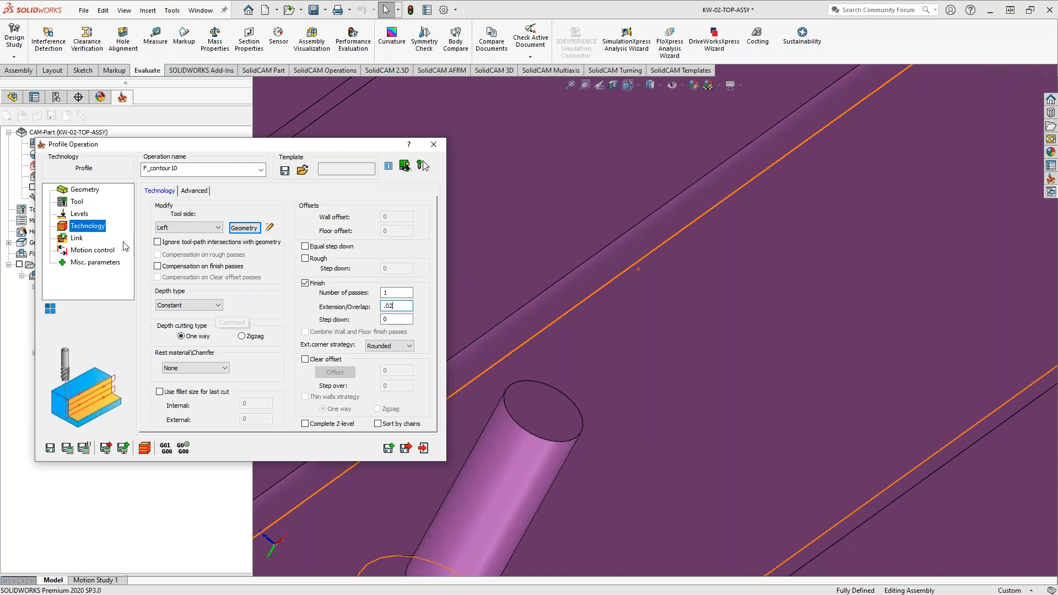
click(83, 239)
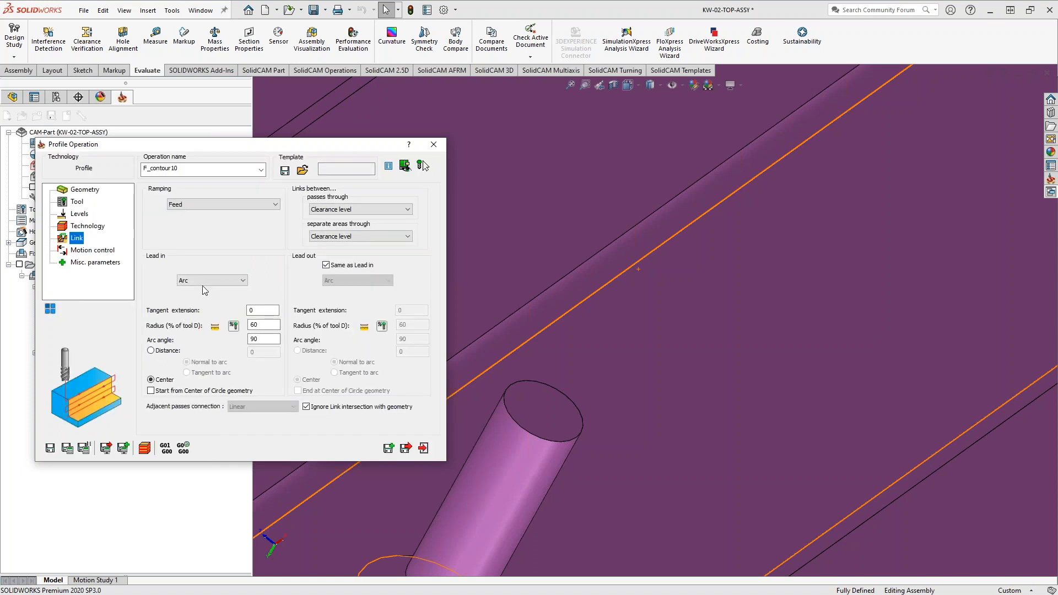
click(208, 280)
click(197, 299)
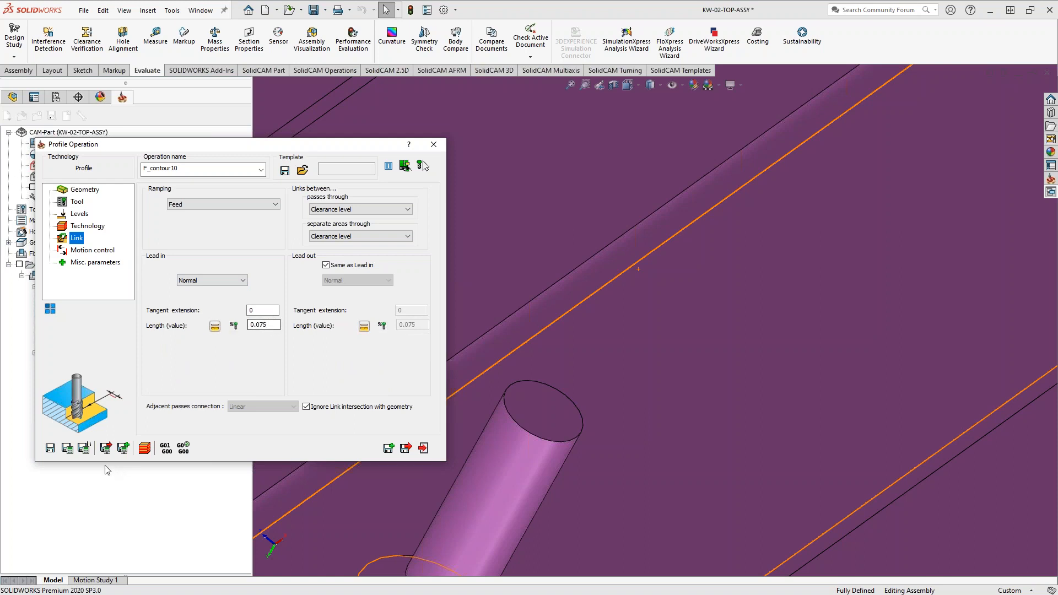
Save and calculate the profile operation, check its entry on the slot's long edge, and exit the operation
click(67, 448)
scroll(600, 288, up, 5)
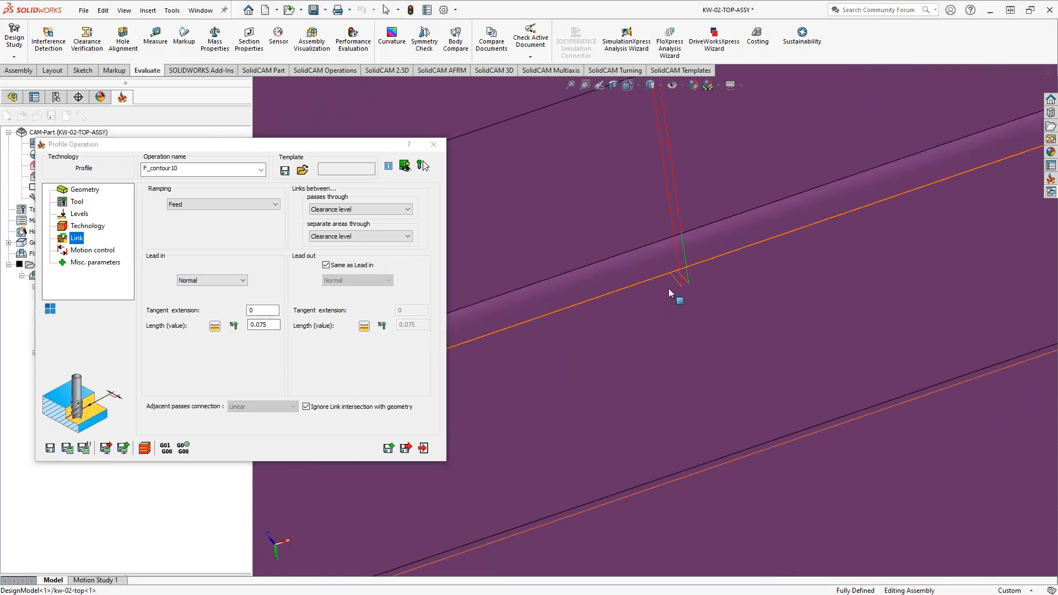
scroll(664, 312, up, 5)
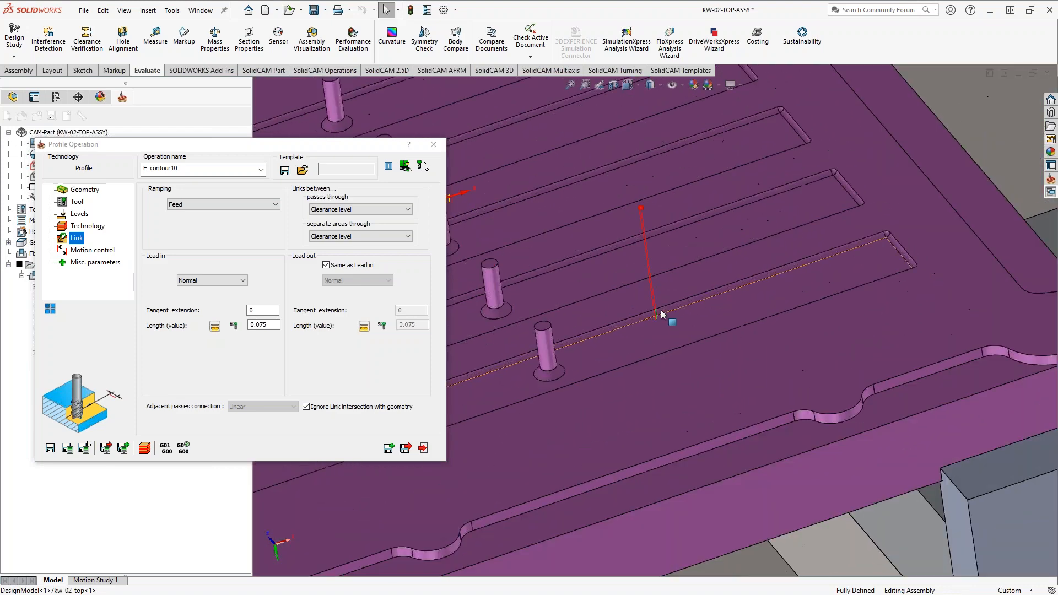
scroll(667, 313, down, 3)
click(423, 449)
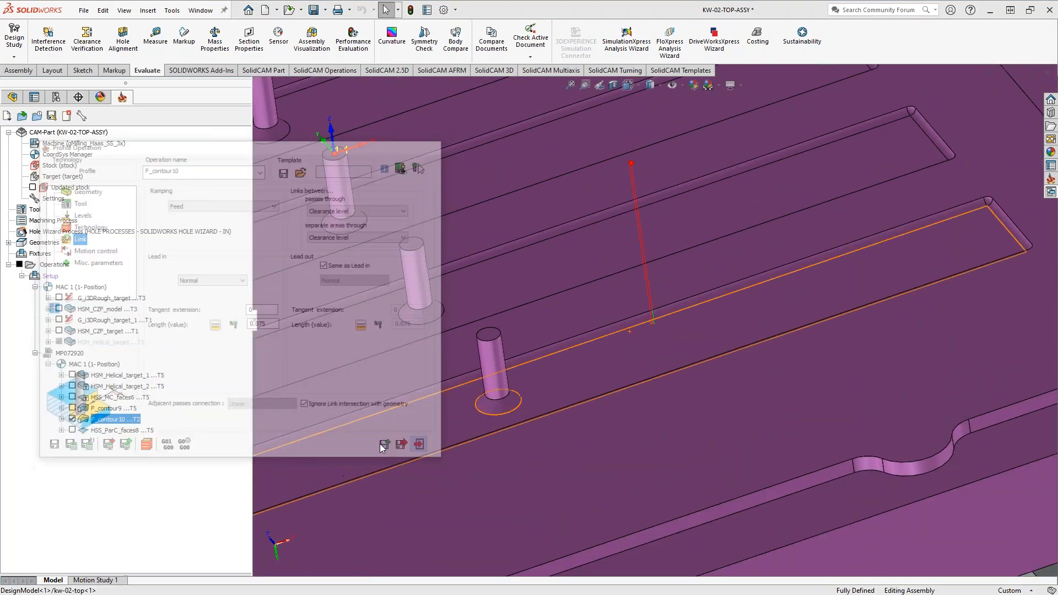
Suppress the four operations from HSM_Helical_target_1 through F_contour9
click(119, 375)
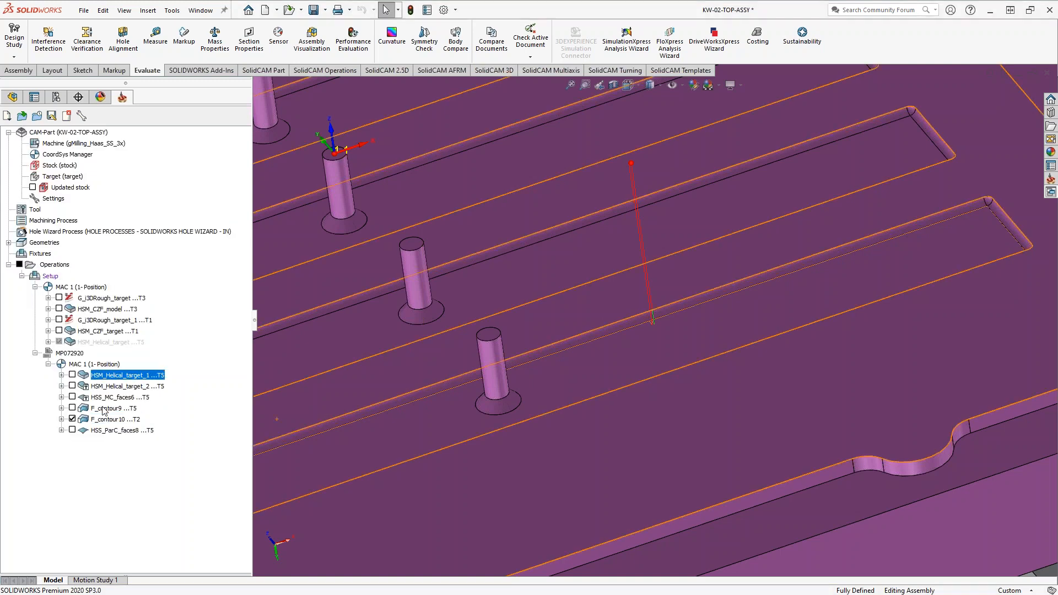
shift+click(105, 410)
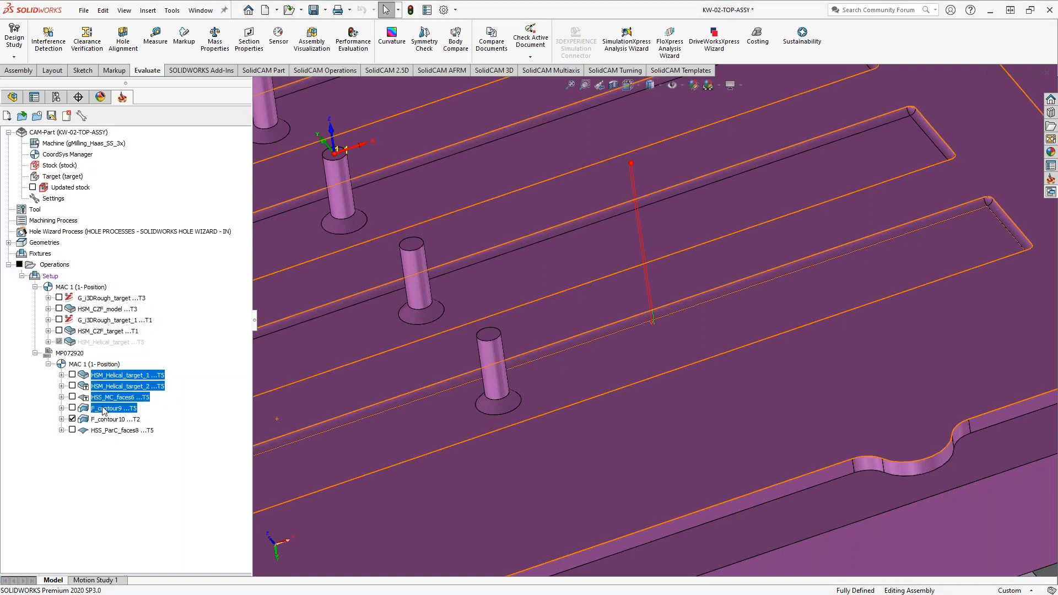
right_click(105, 409)
click(160, 578)
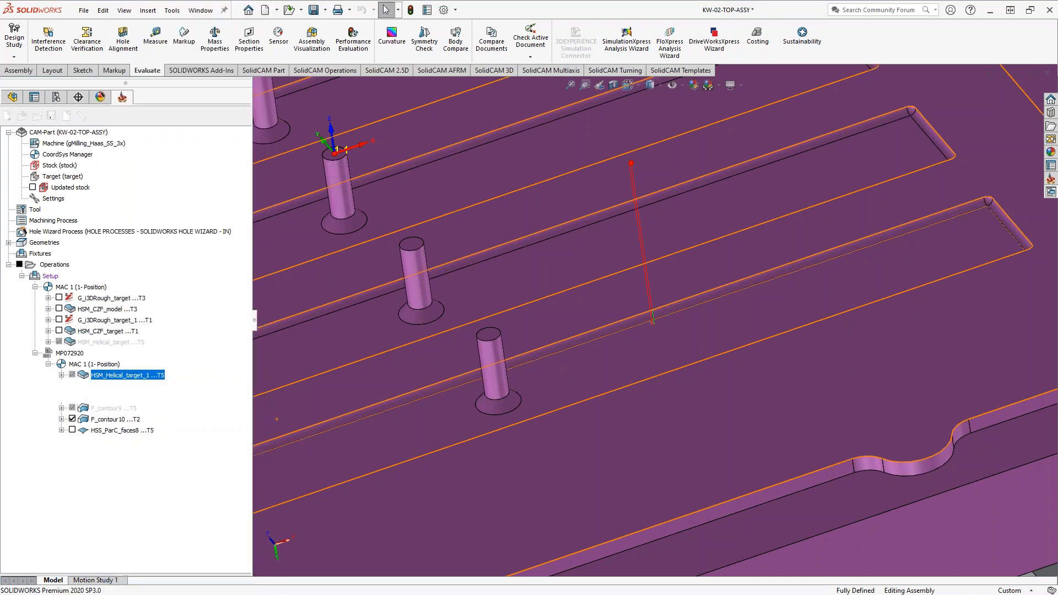
Simulate the F_contour10 operation in SolidVerify, focusing on the slot's corner
click(107, 421)
right_click(106, 426)
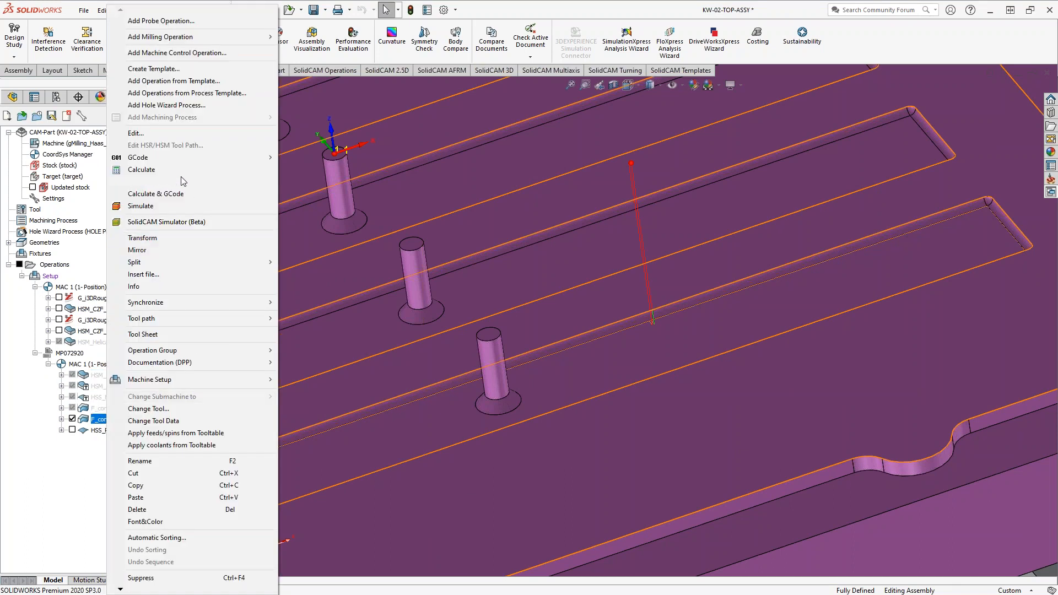
click(142, 207)
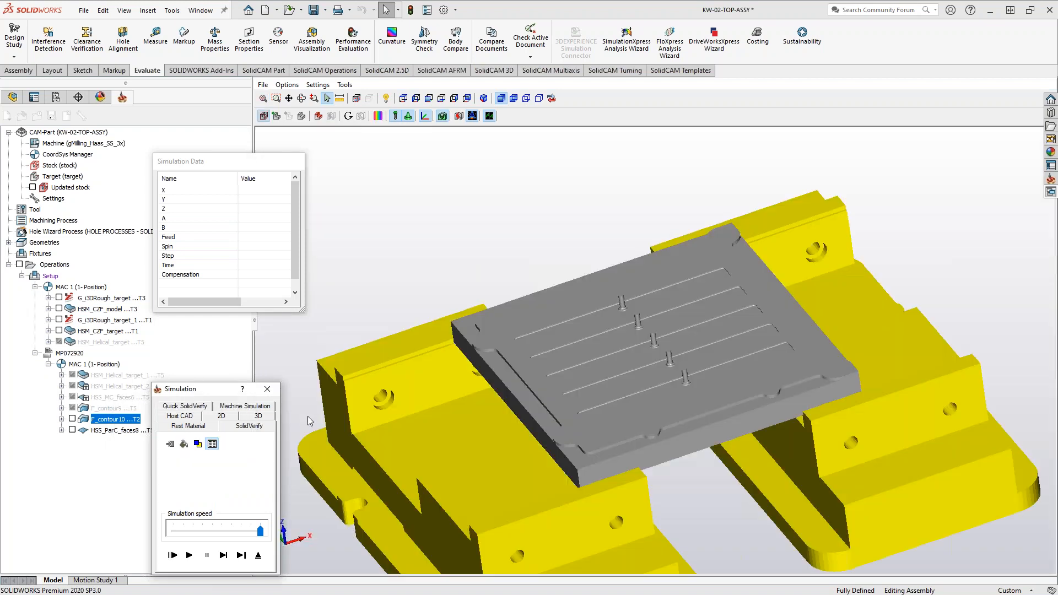
scroll(756, 372, up, 5)
scroll(731, 368, up, 8)
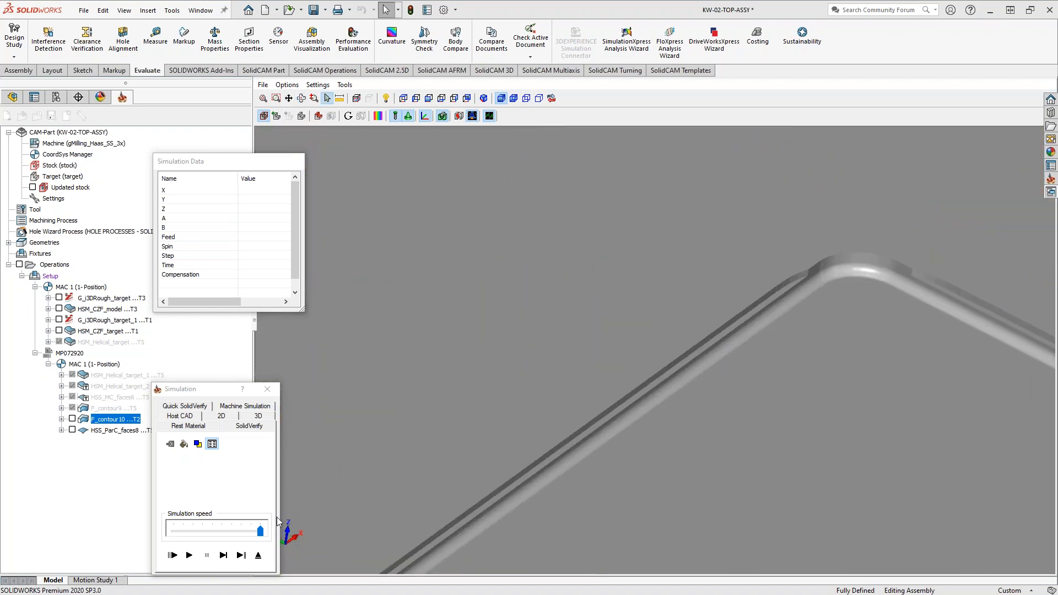
click(190, 555)
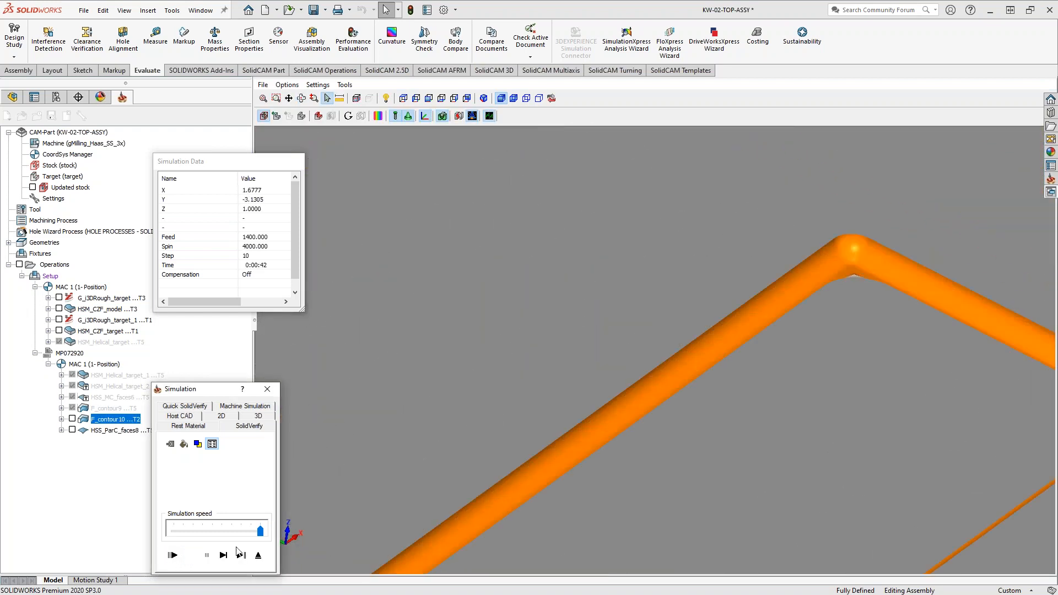
Examine the simulated cut at the slot's corner for uncut material, and exit the simulation
scroll(845, 259, up, 3)
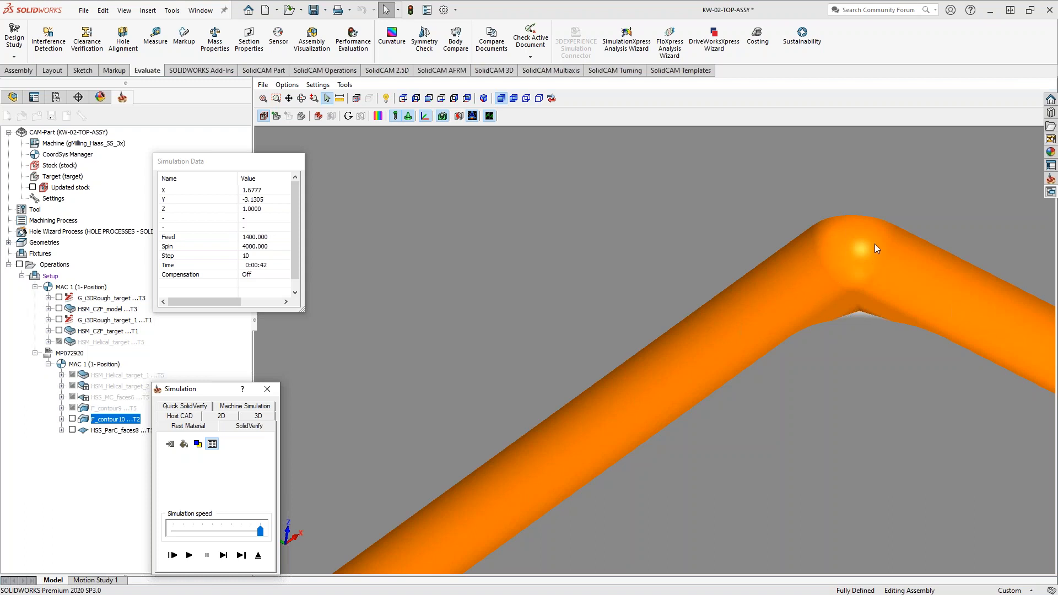
middle_drag(872, 238, 694, 342)
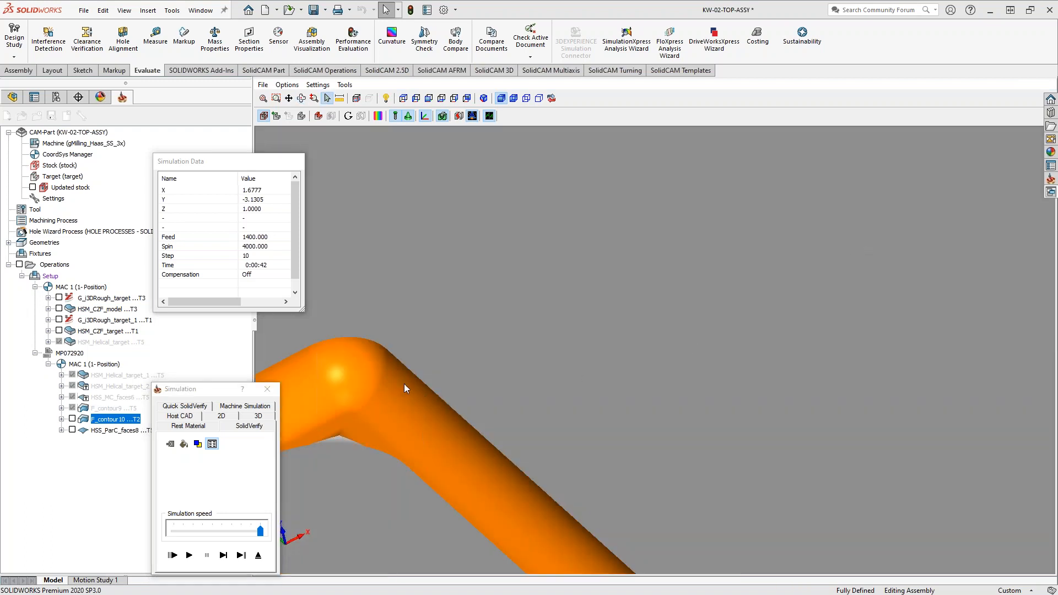
scroll(366, 378, down, 3)
scroll(356, 382, up, 4)
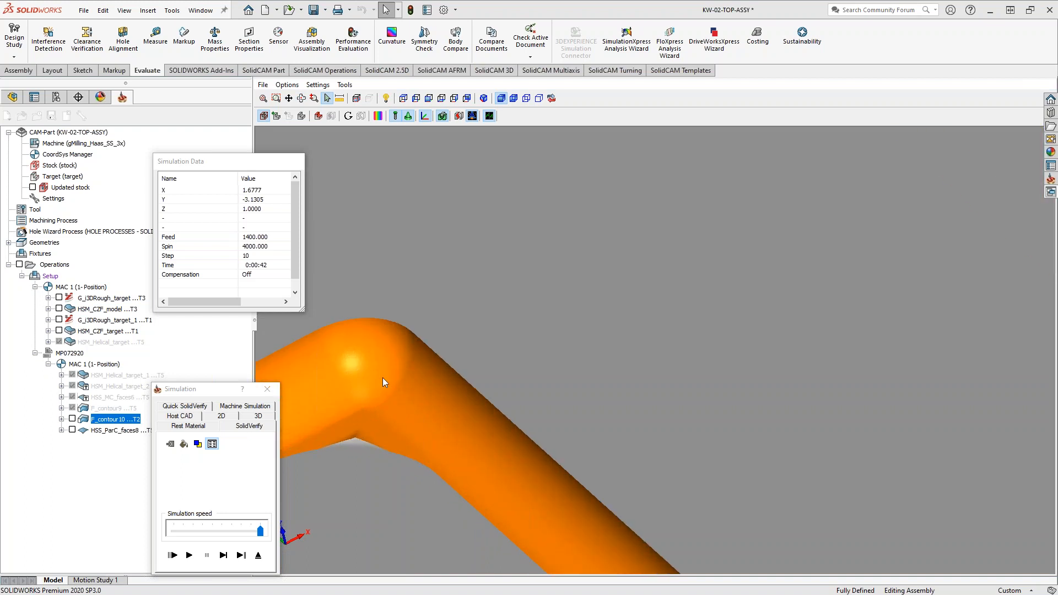
scroll(386, 380, down, 2)
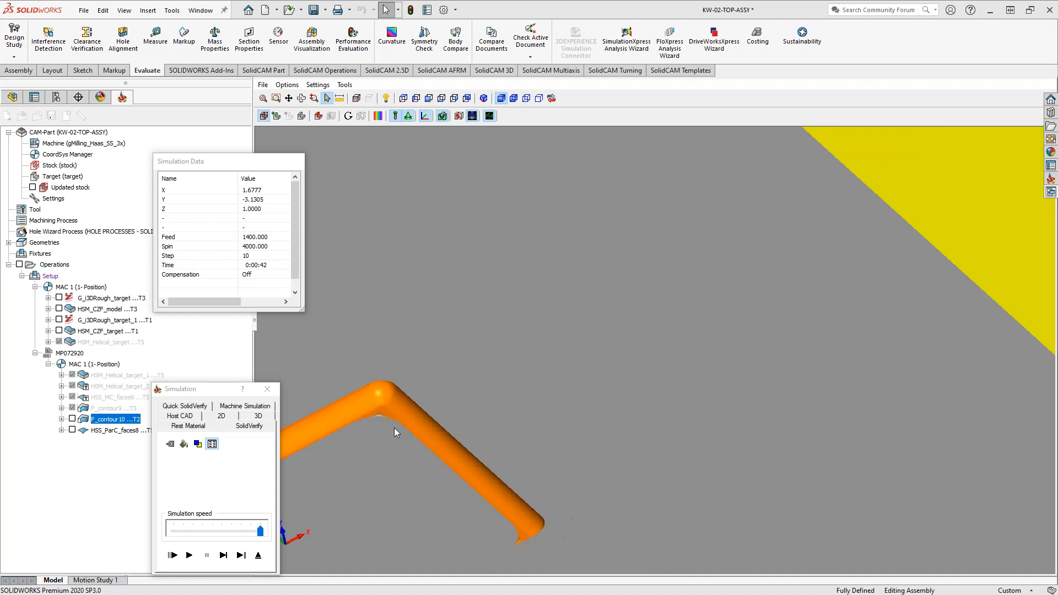
middle_drag(382, 428, 675, 505)
scroll(627, 453, up, 5)
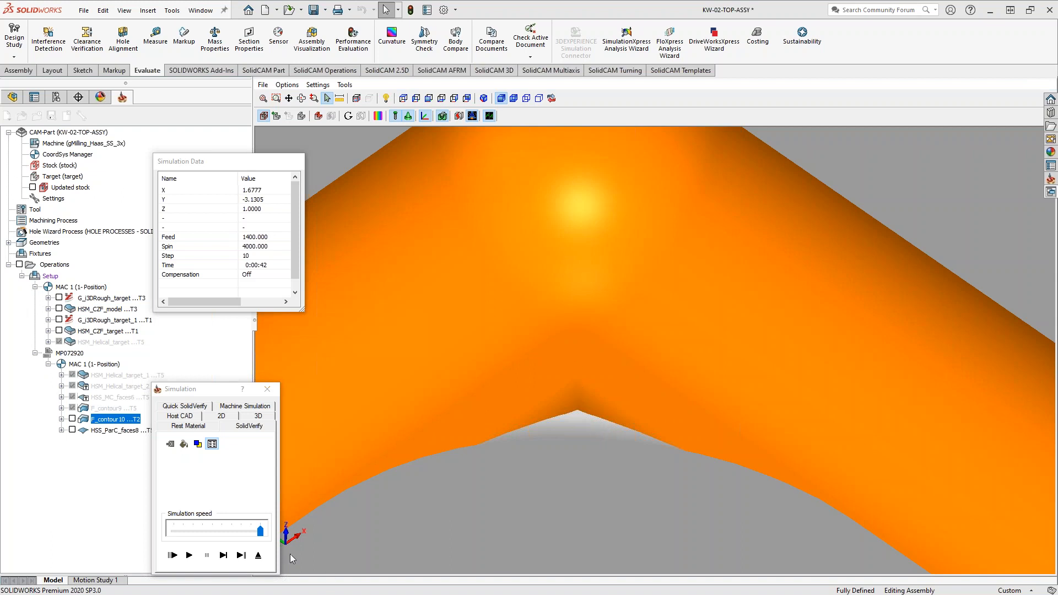
click(258, 555)
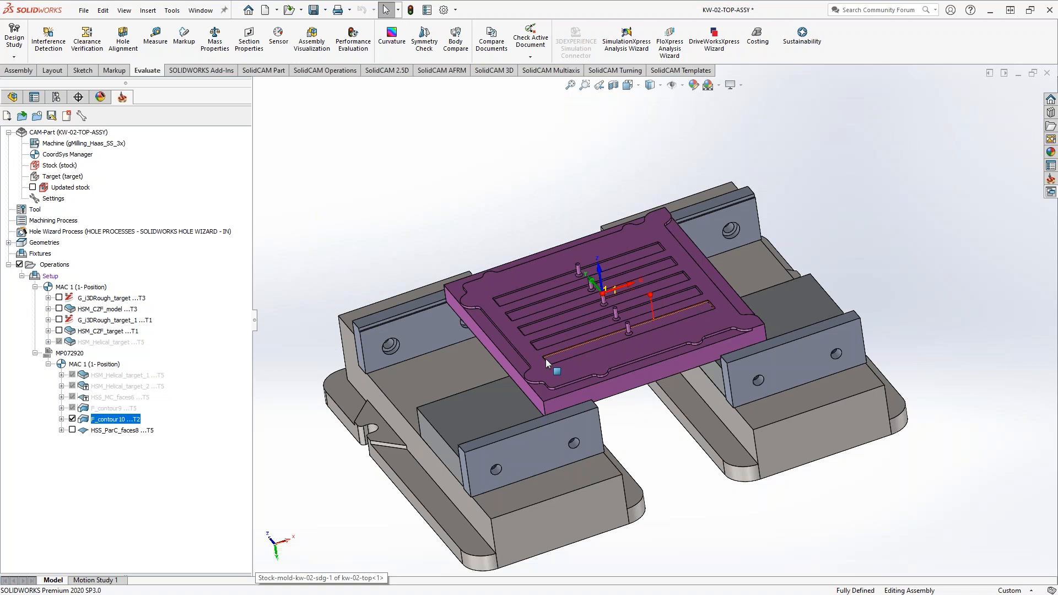
middle_drag(546, 359, 795, 230)
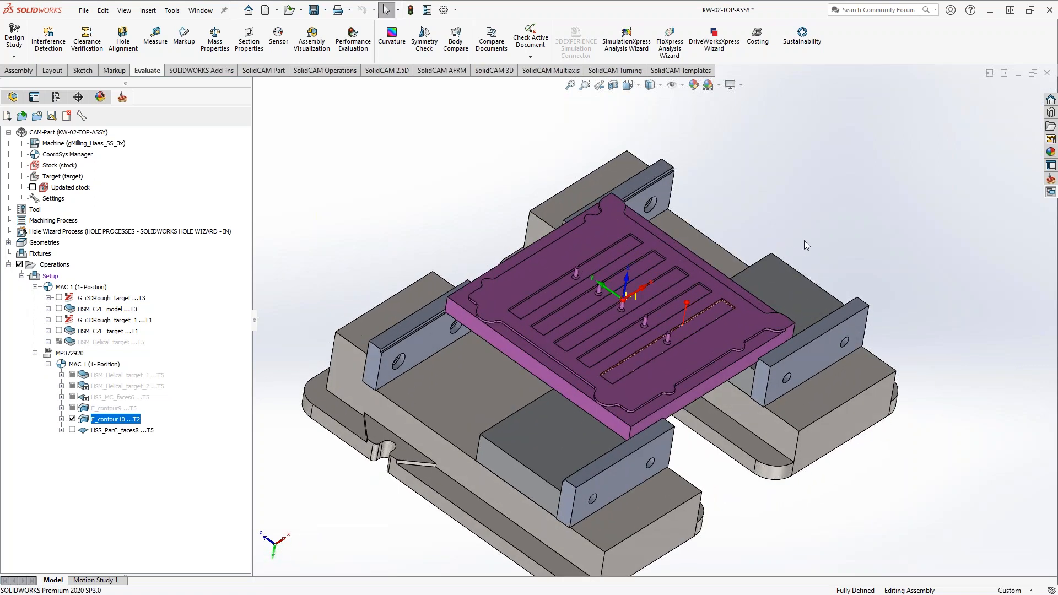